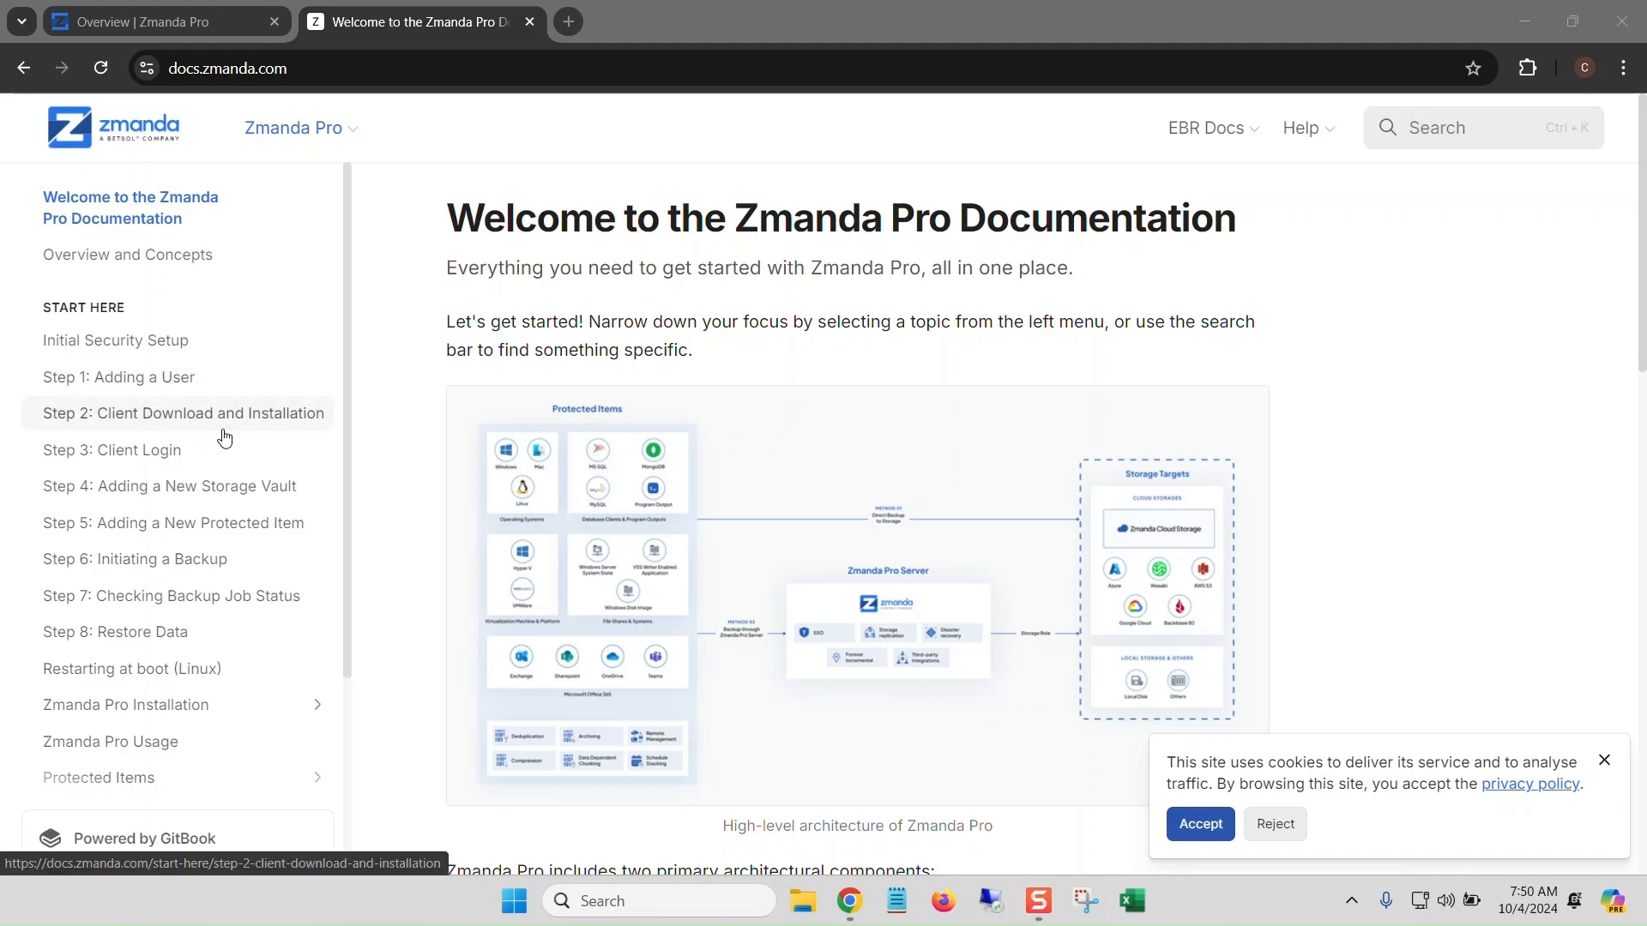
- Open the Microsoft Office 365 page under Protected Items in the Zmanda Pro documentation
{"action": "scroll", "coordinate": [231, 421], "scroll_direction": "down", "scroll_amount": 3}
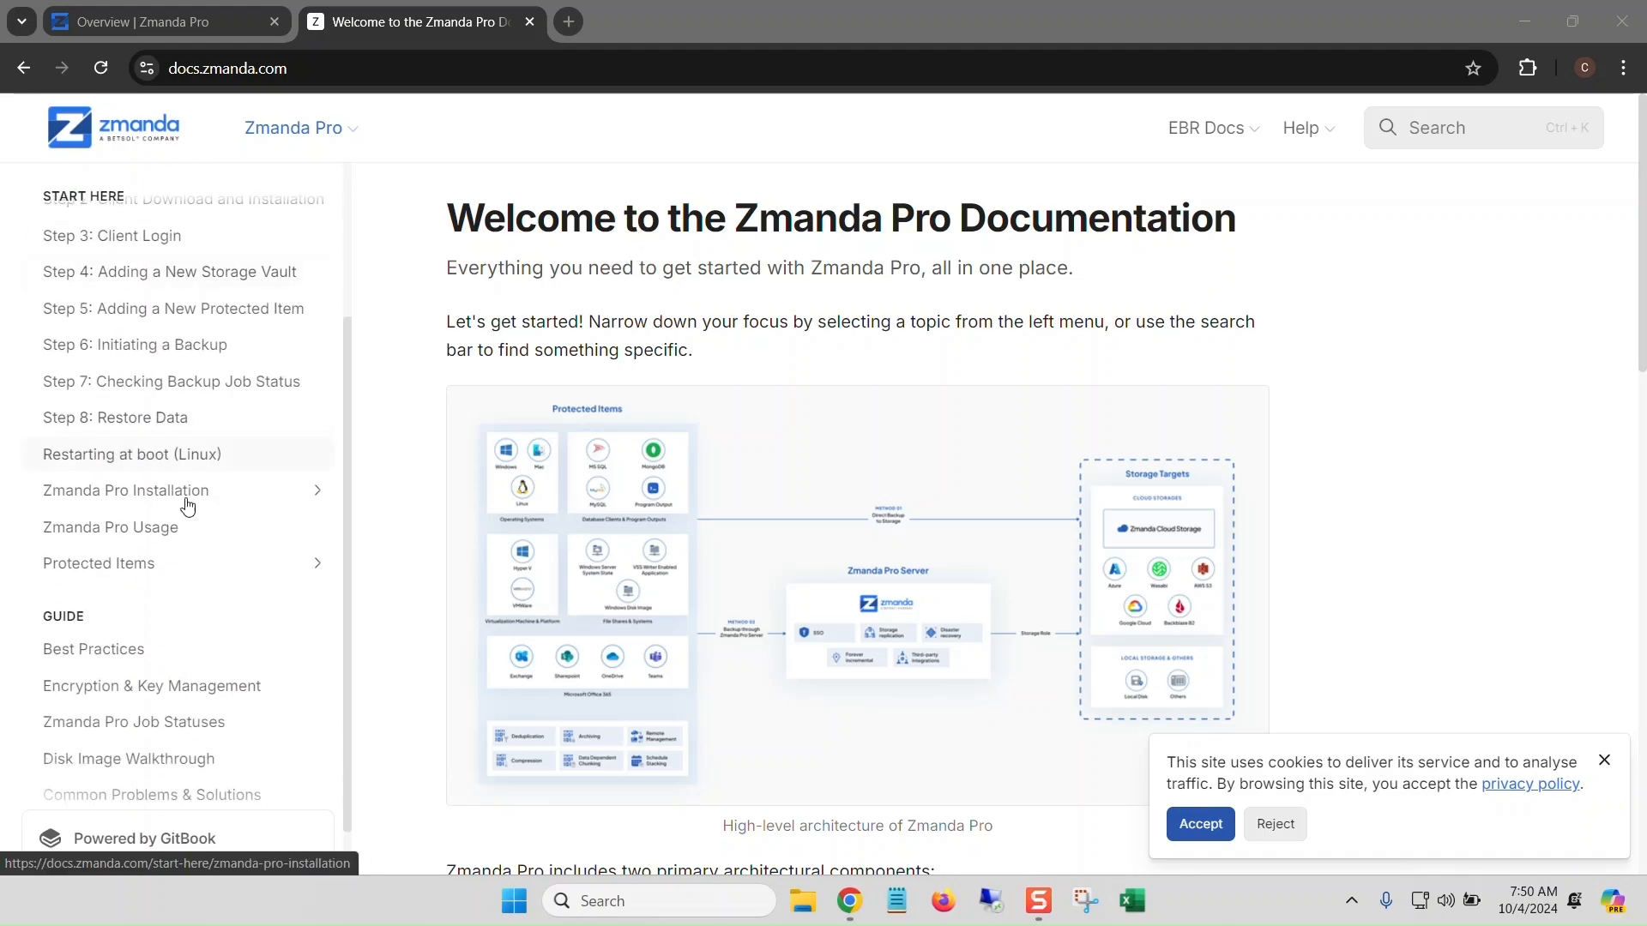
{"action": "left_click", "coordinate": [175, 573]}
{"action": "scroll", "coordinate": [192, 467], "scroll_direction": "down", "scroll_amount": 2}
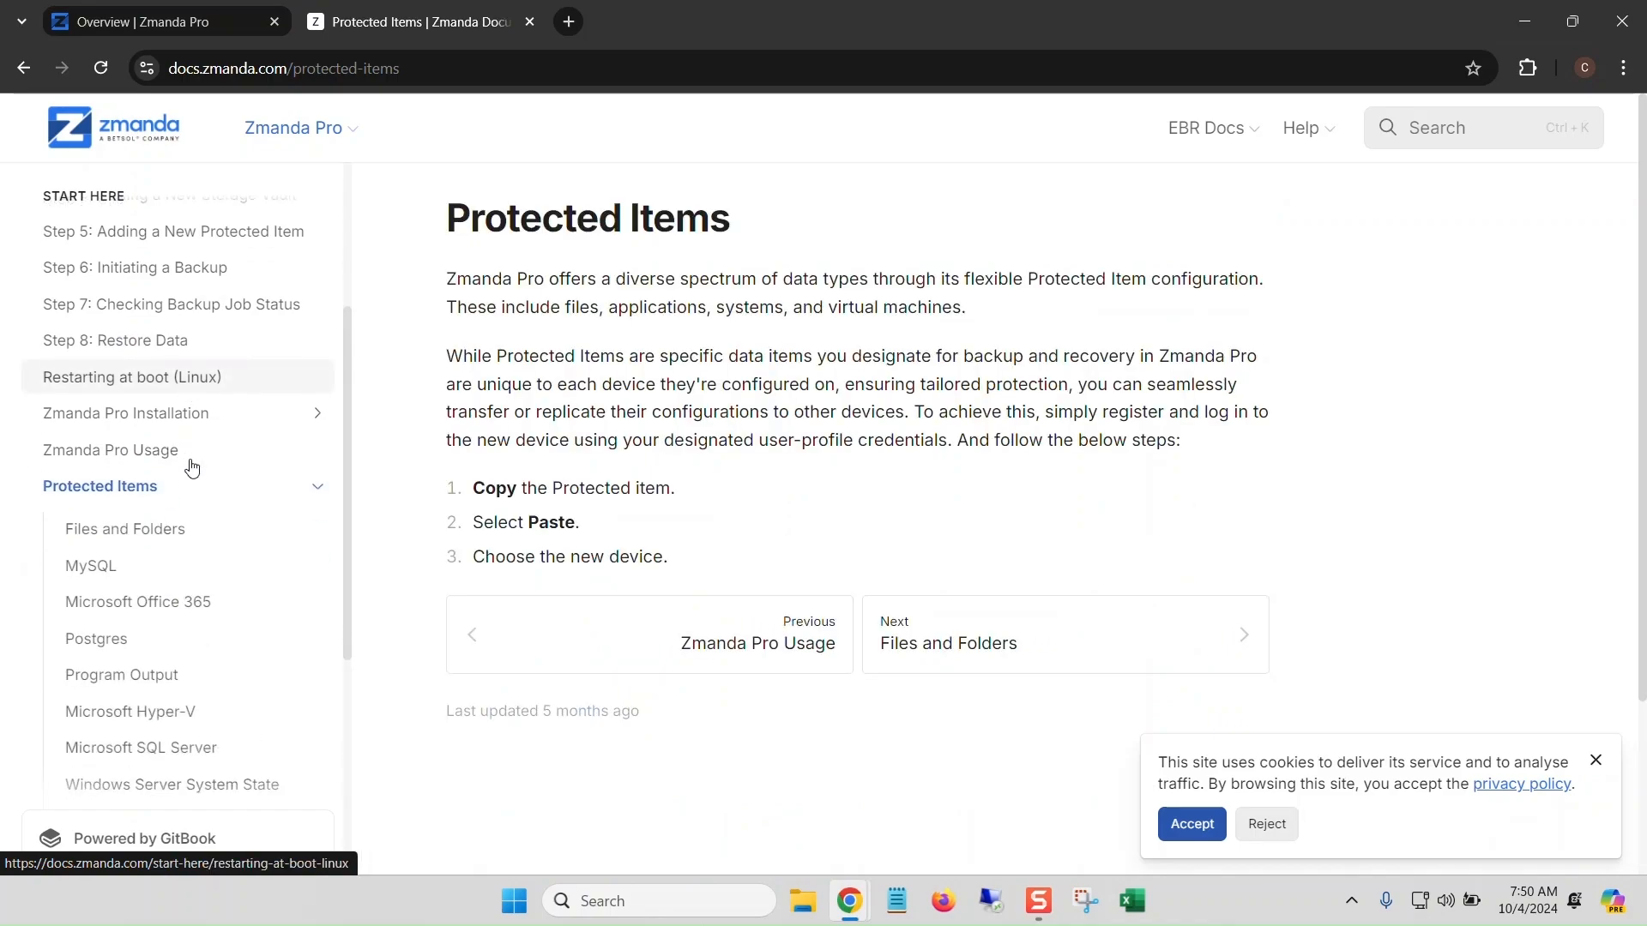
{"action": "scroll", "coordinate": [198, 454], "scroll_direction": "down", "scroll_amount": 1}
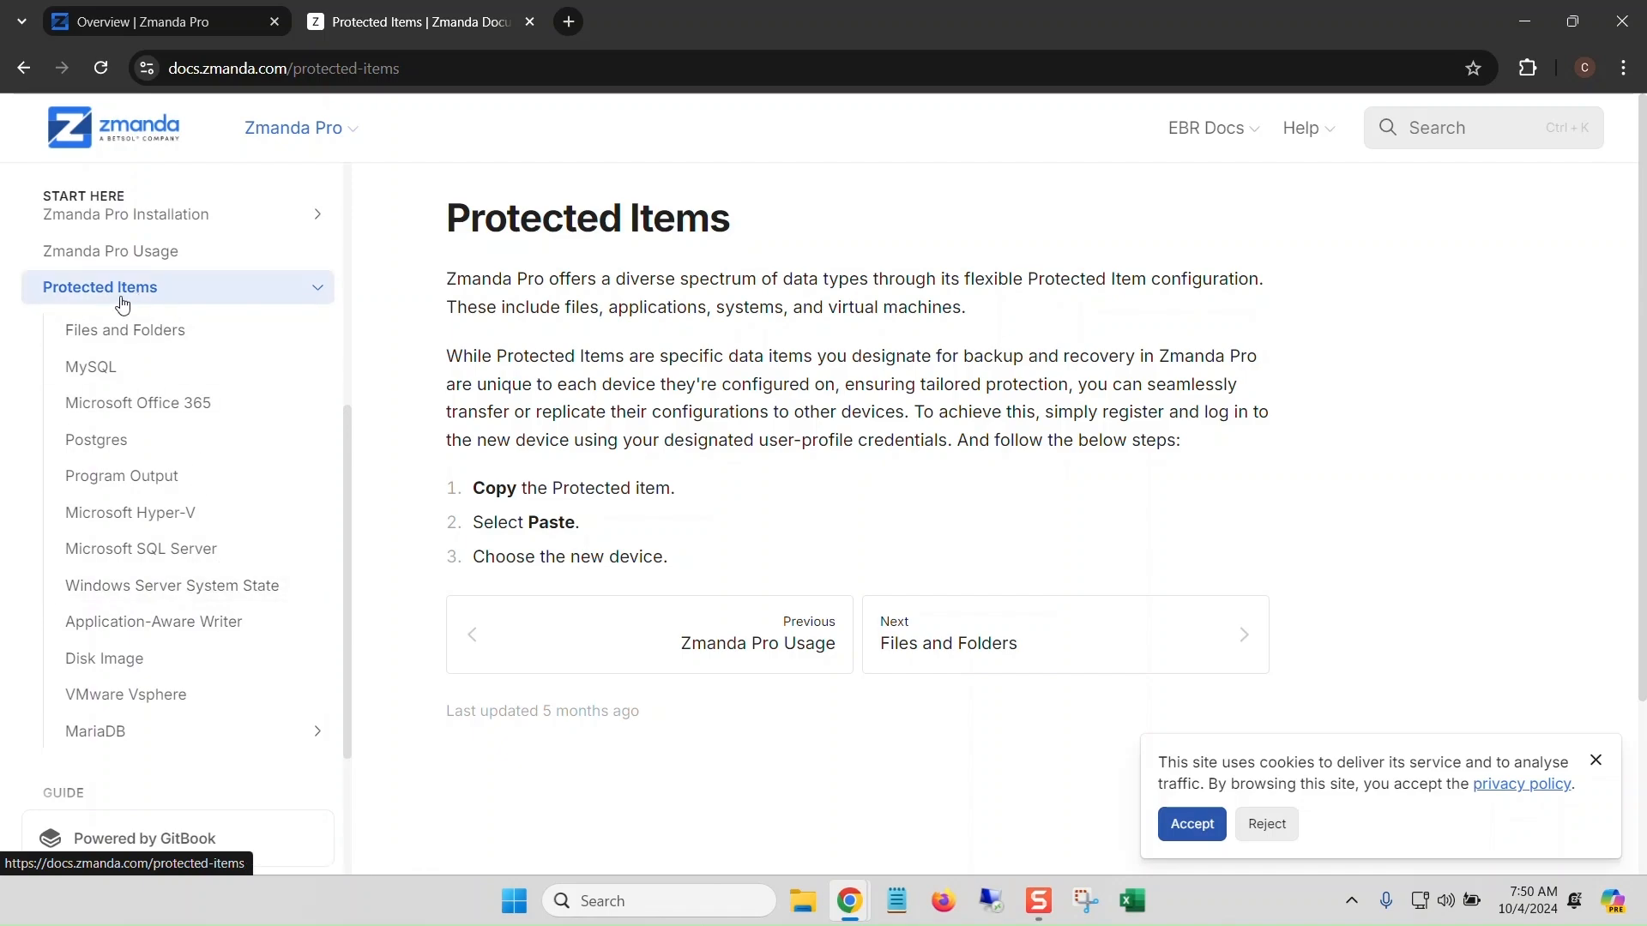
{"action": "left_click", "coordinate": [106, 404]}
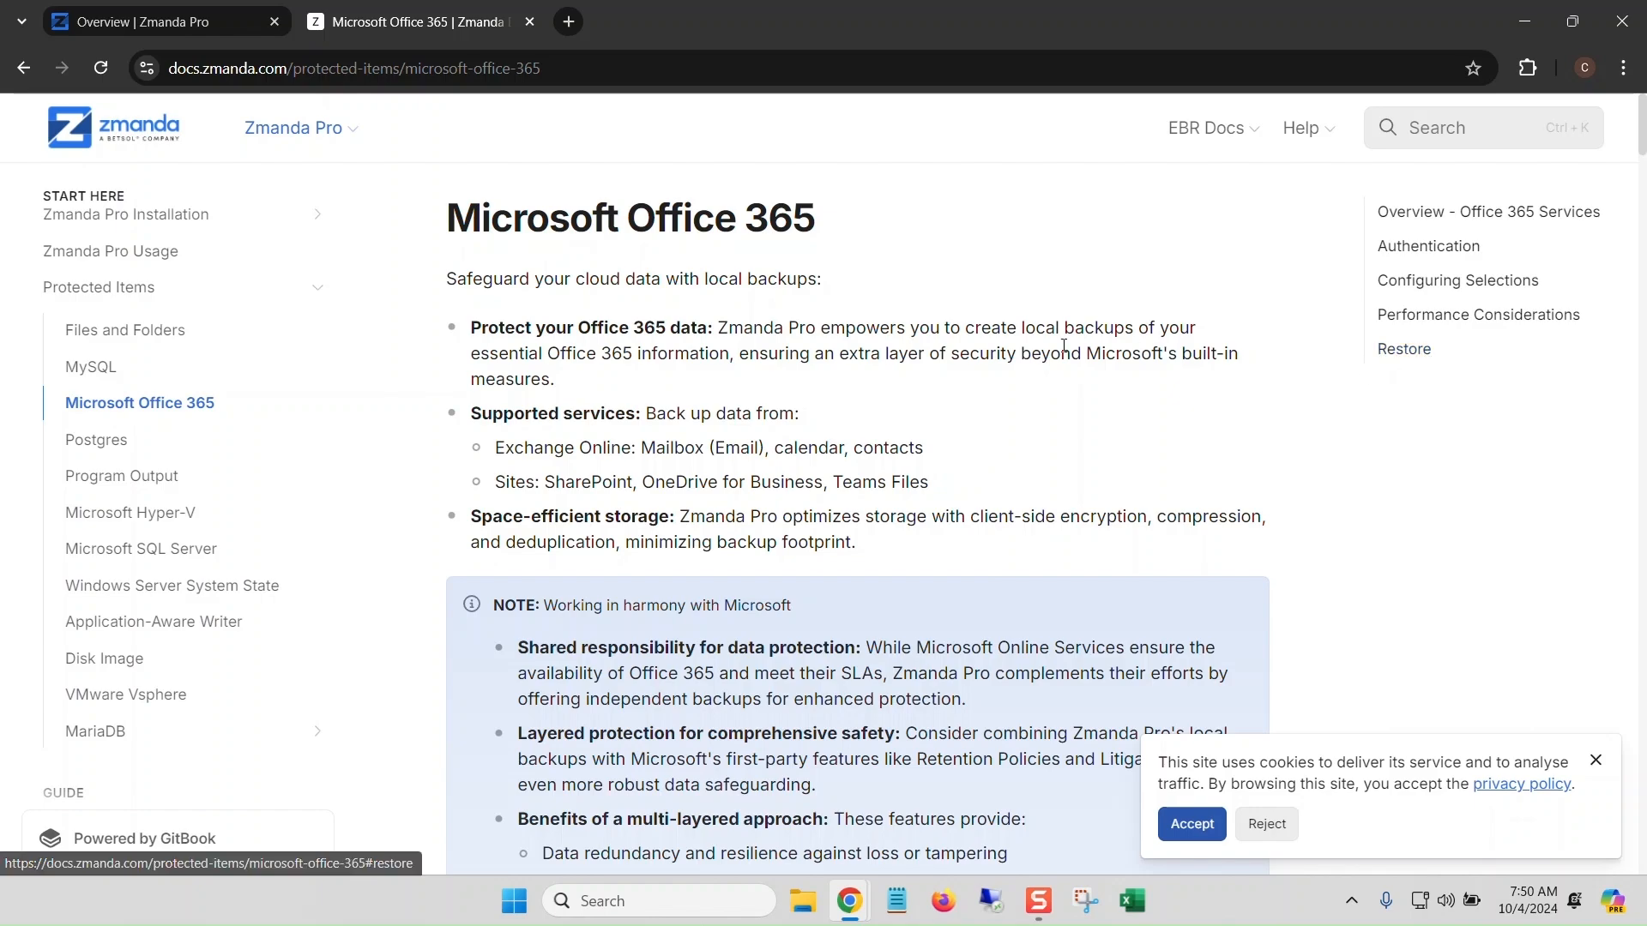
- Examine the Office 365 services overview for supported backup and restore options, and return to the start of the page
{"action": "scroll", "coordinate": [1308, 338], "scroll_direction": "down", "scroll_amount": 10}
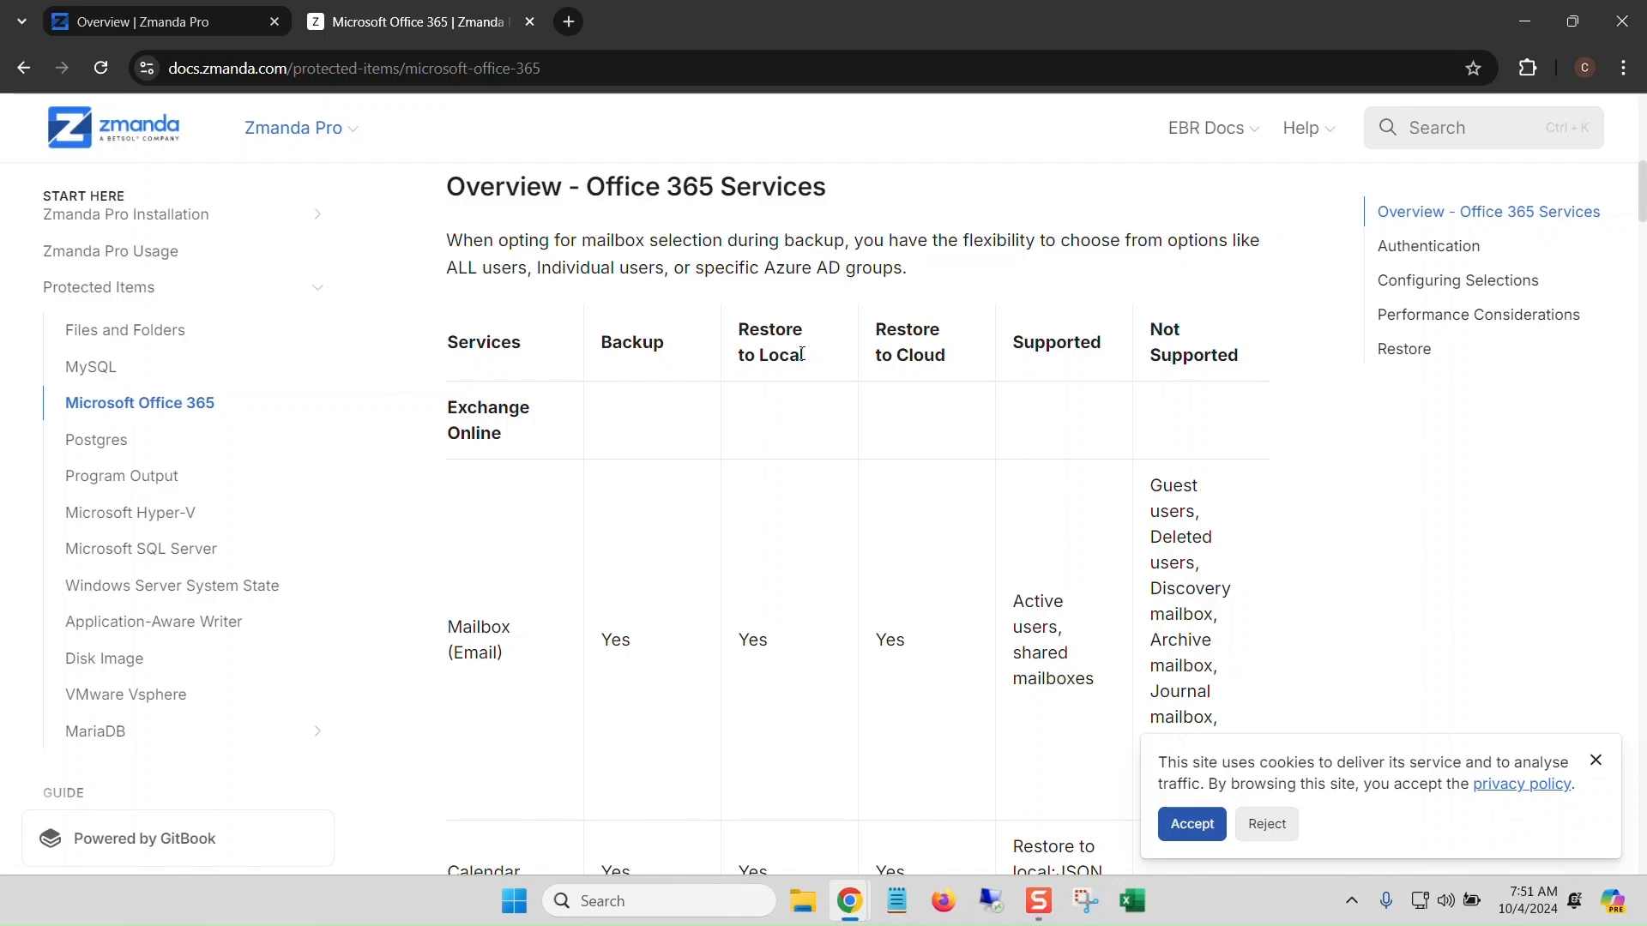
{"action": "scroll", "coordinate": [1009, 264], "scroll_direction": "down", "scroll_amount": 3}
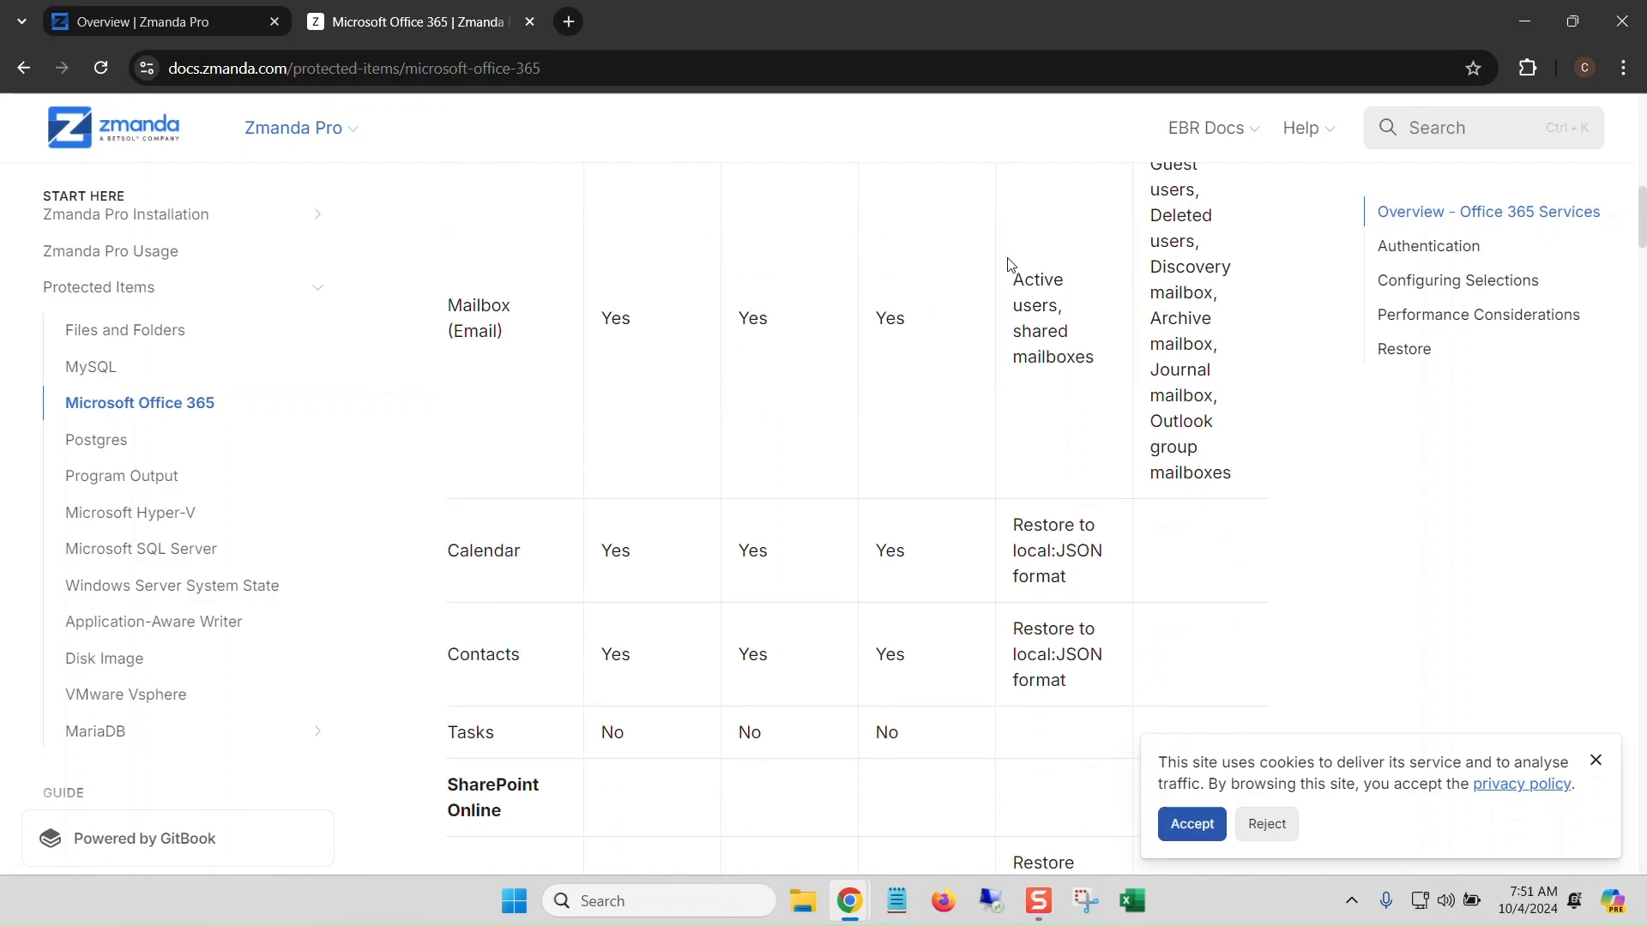
{"action": "scroll", "coordinate": [1010, 356], "scroll_direction": "up", "scroll_amount": 12}
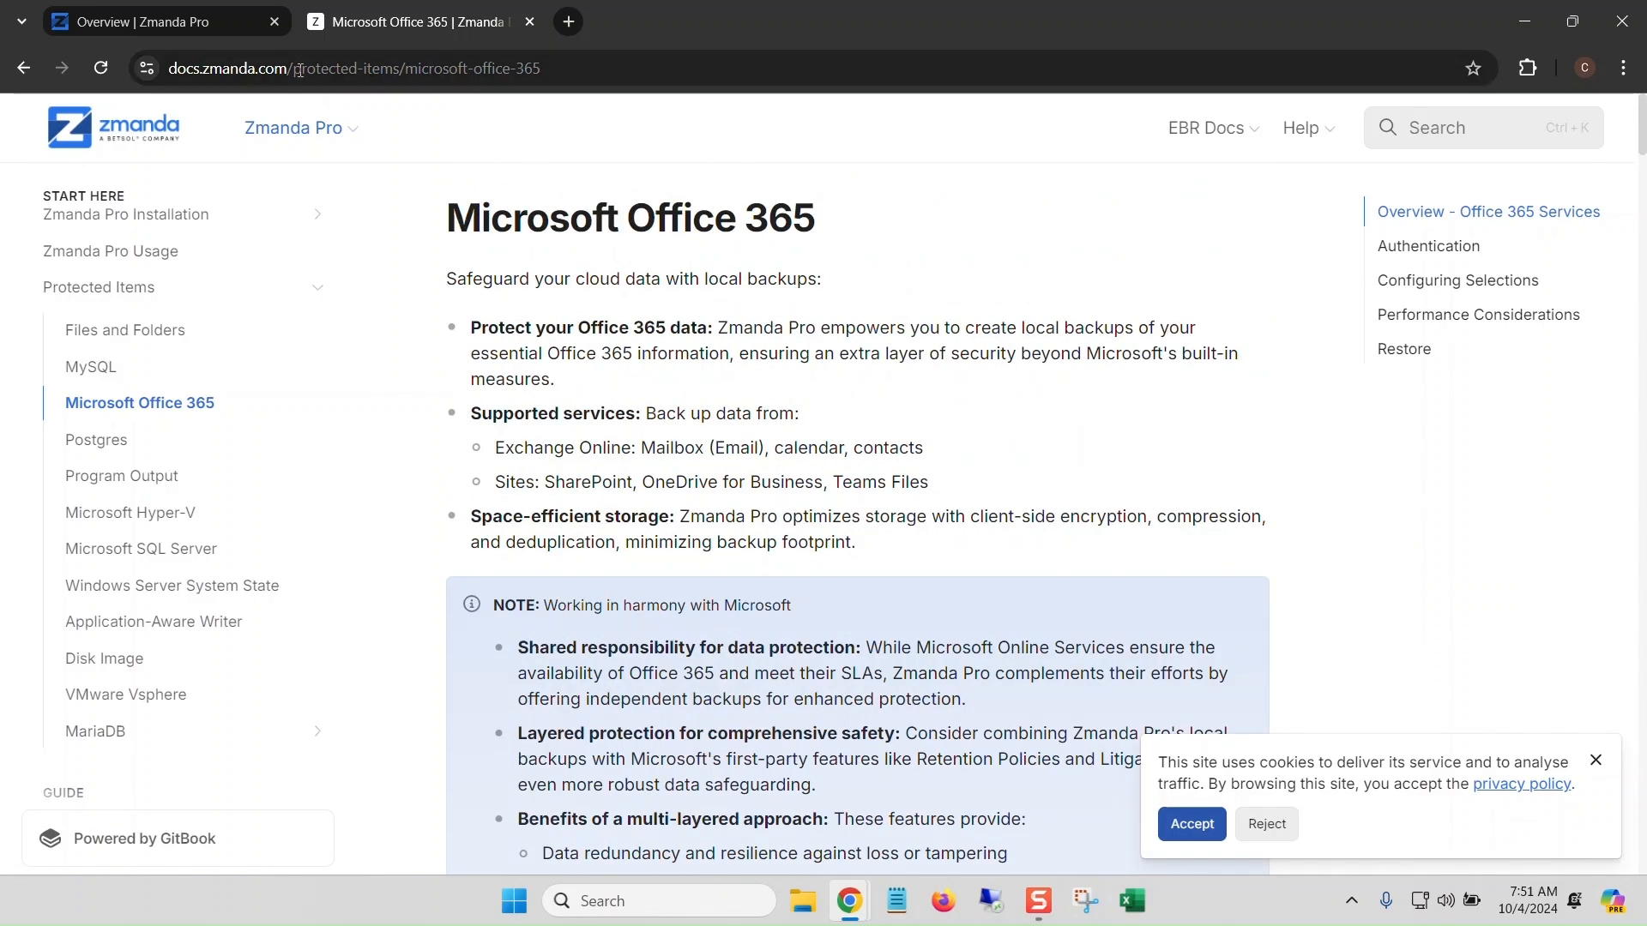
{"action": "scroll", "coordinate": [138, 601], "scroll_direction": "down", "scroll_amount": 2}
{"action": "scroll", "coordinate": [121, 514], "scroll_direction": "up", "scroll_amount": 2}
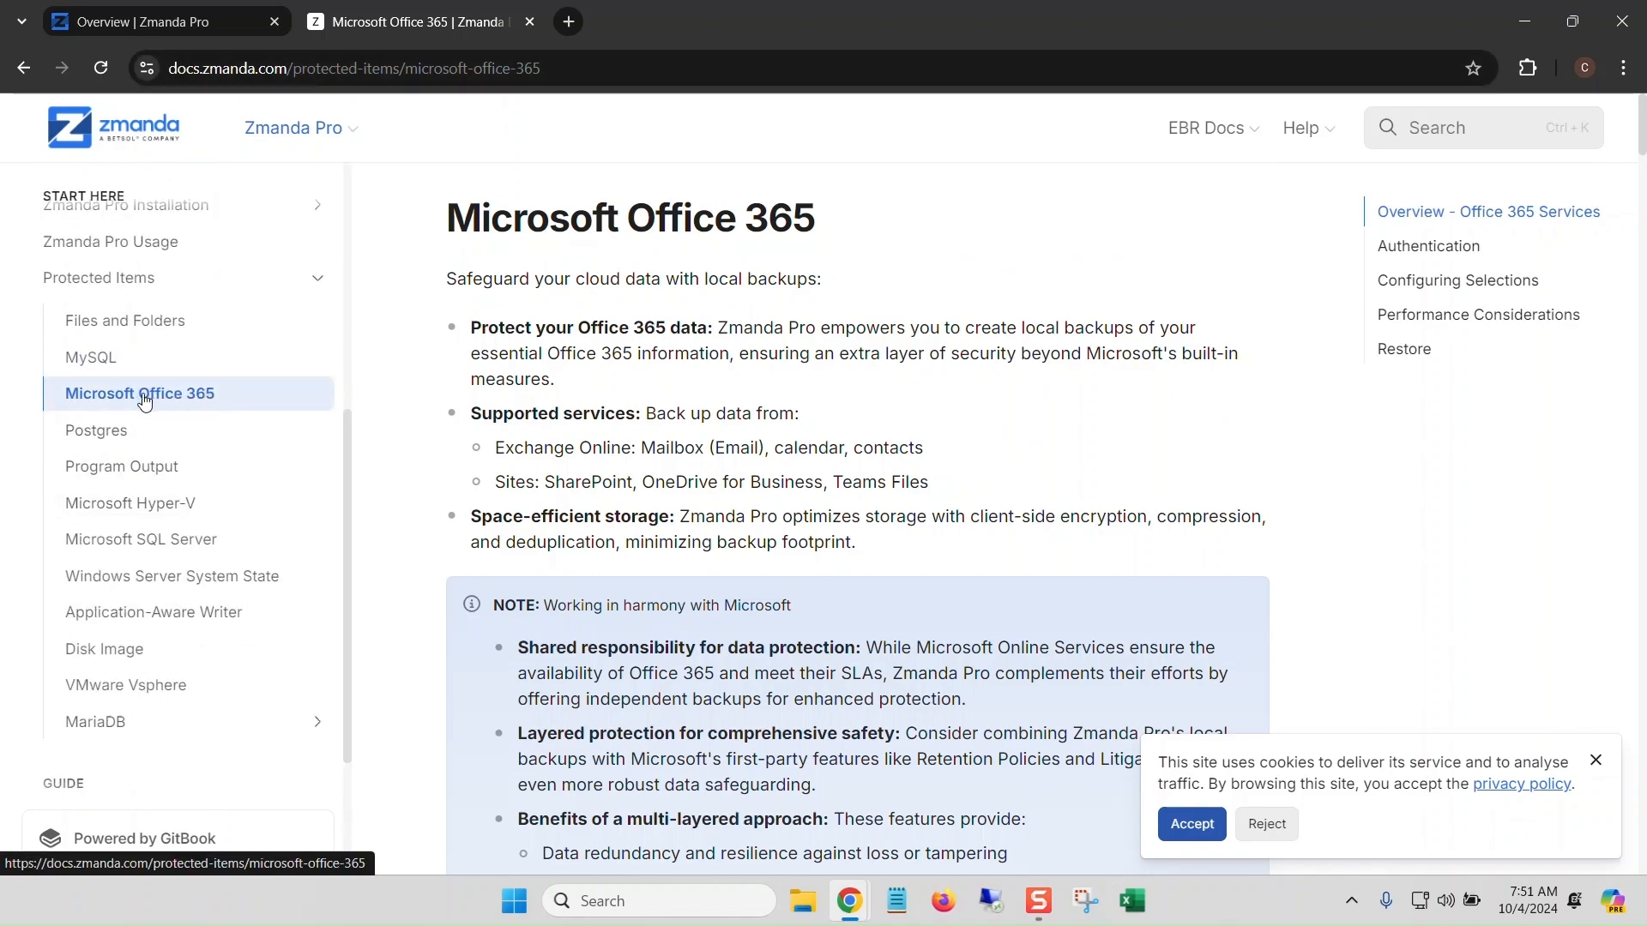
- Switch to the Zmanda Pro console and show the devices registered to the demoUser account
{"action": "left_click", "coordinate": [206, 23]}
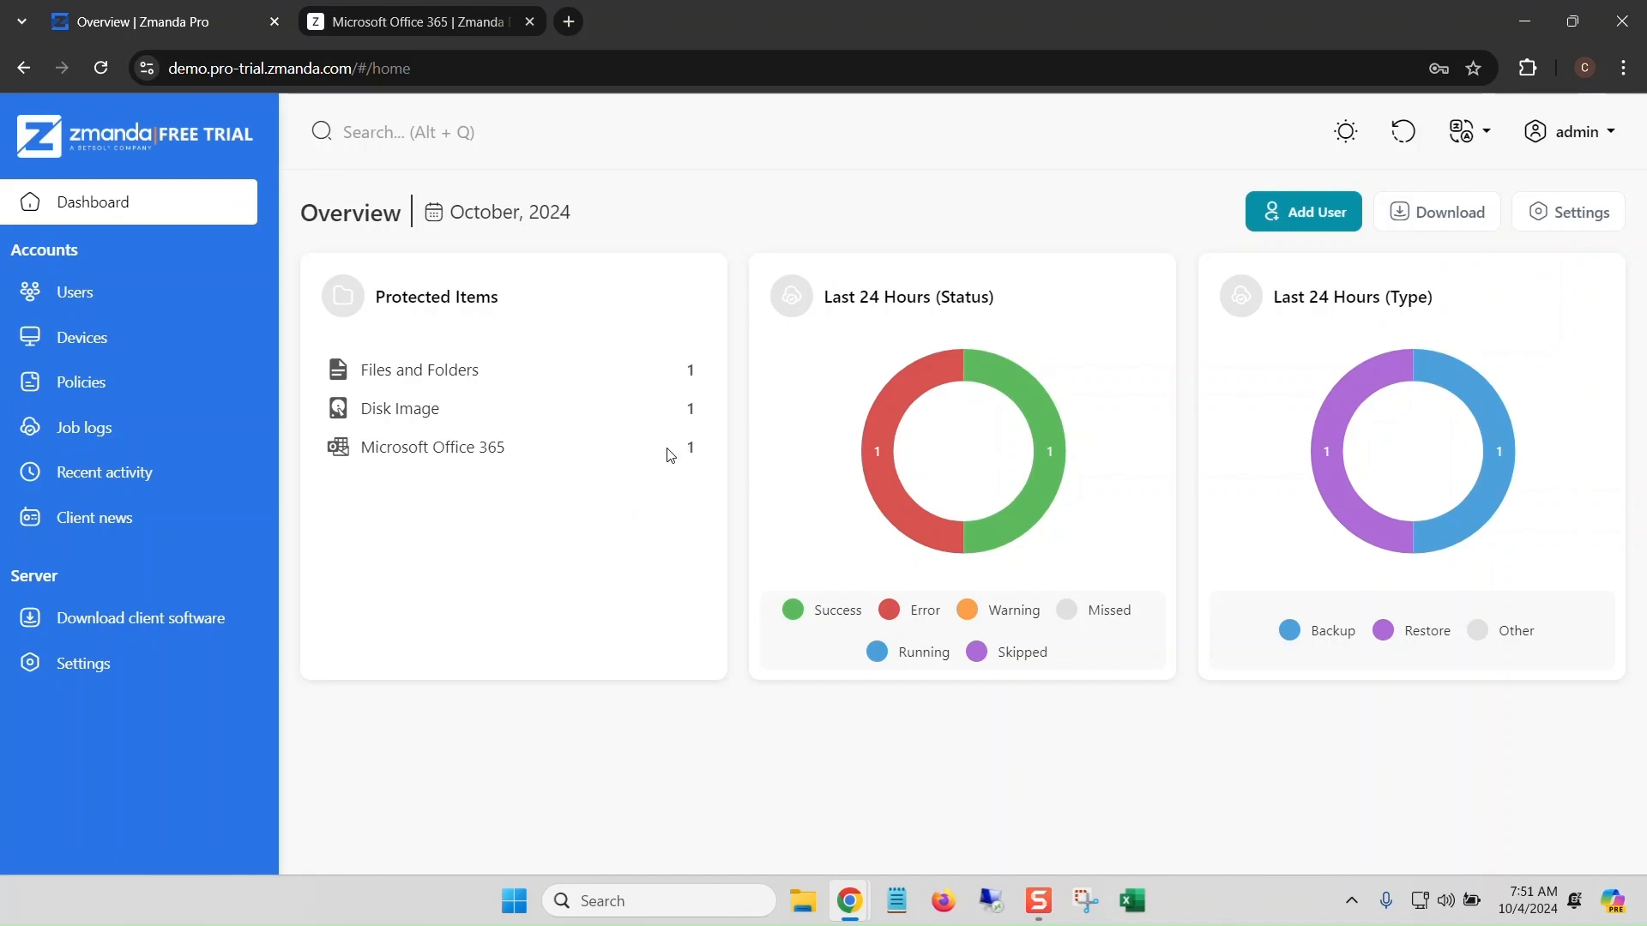
{"action": "left_click", "coordinate": [206, 309]}
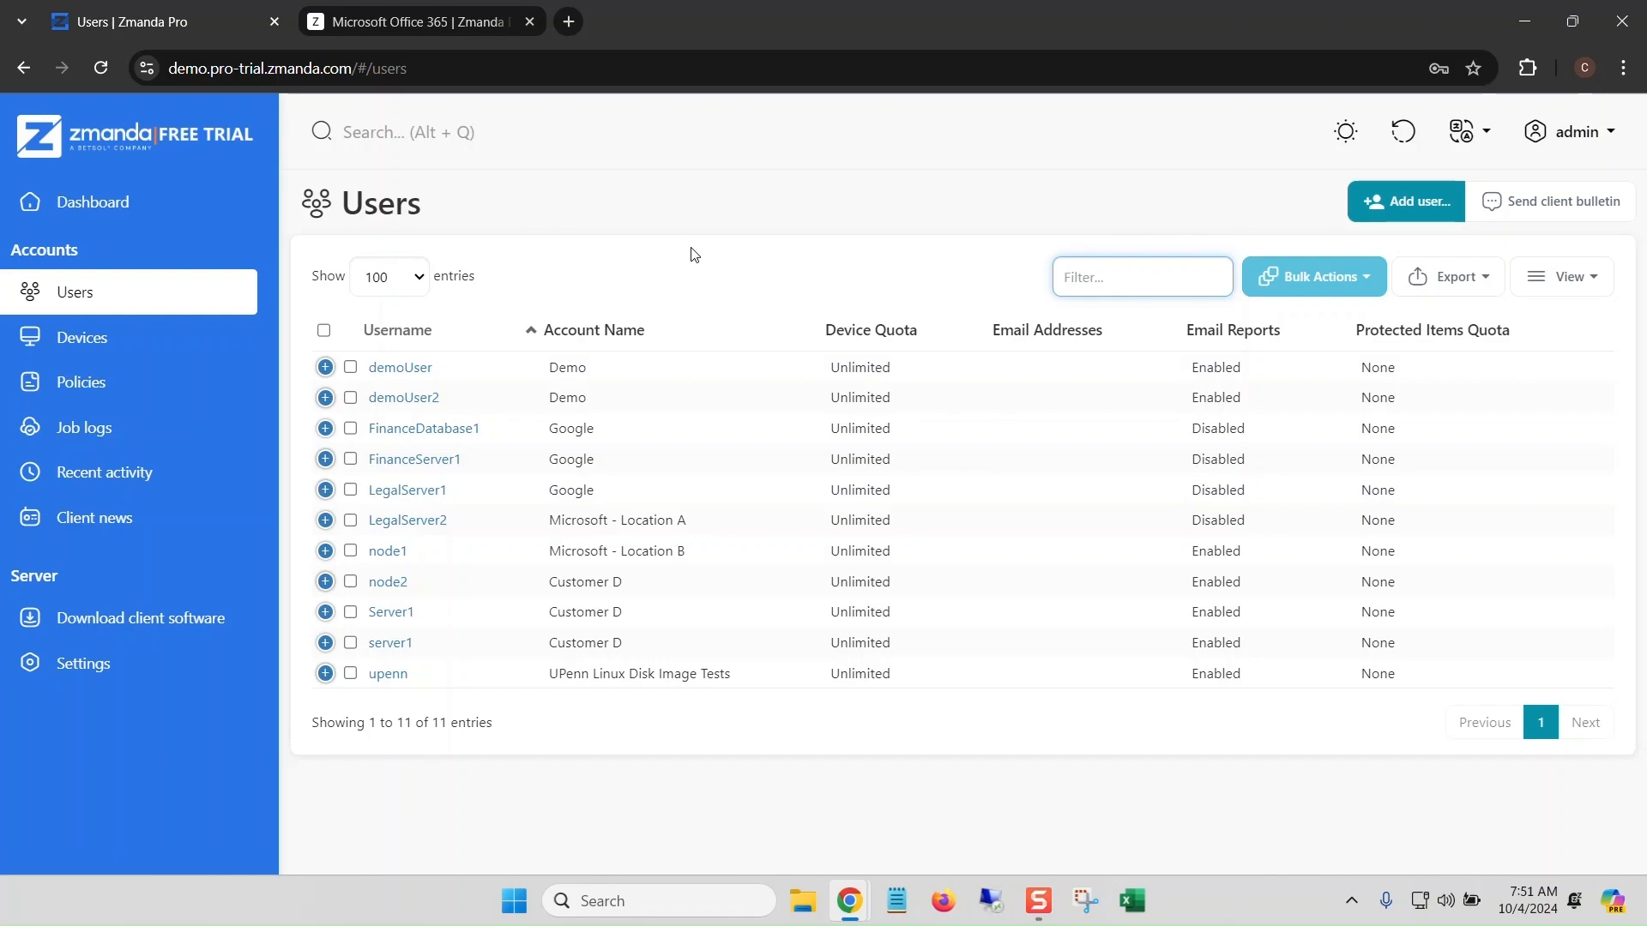
{"action": "left_click", "coordinate": [515, 360]}
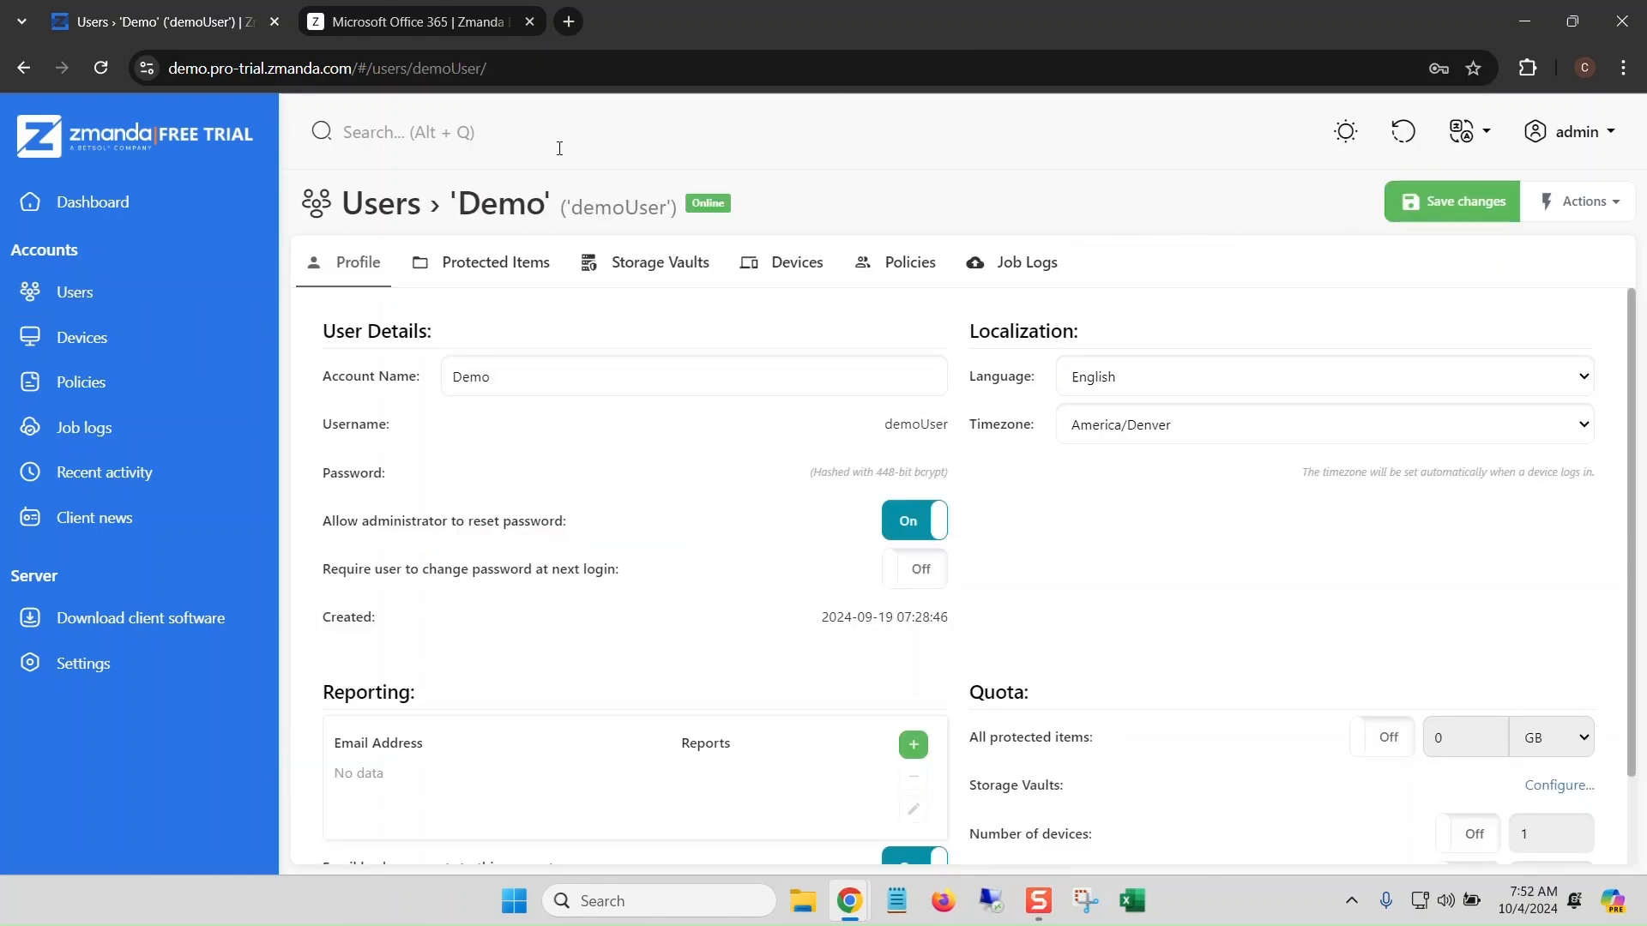
{"action": "left_click", "coordinate": [793, 271]}
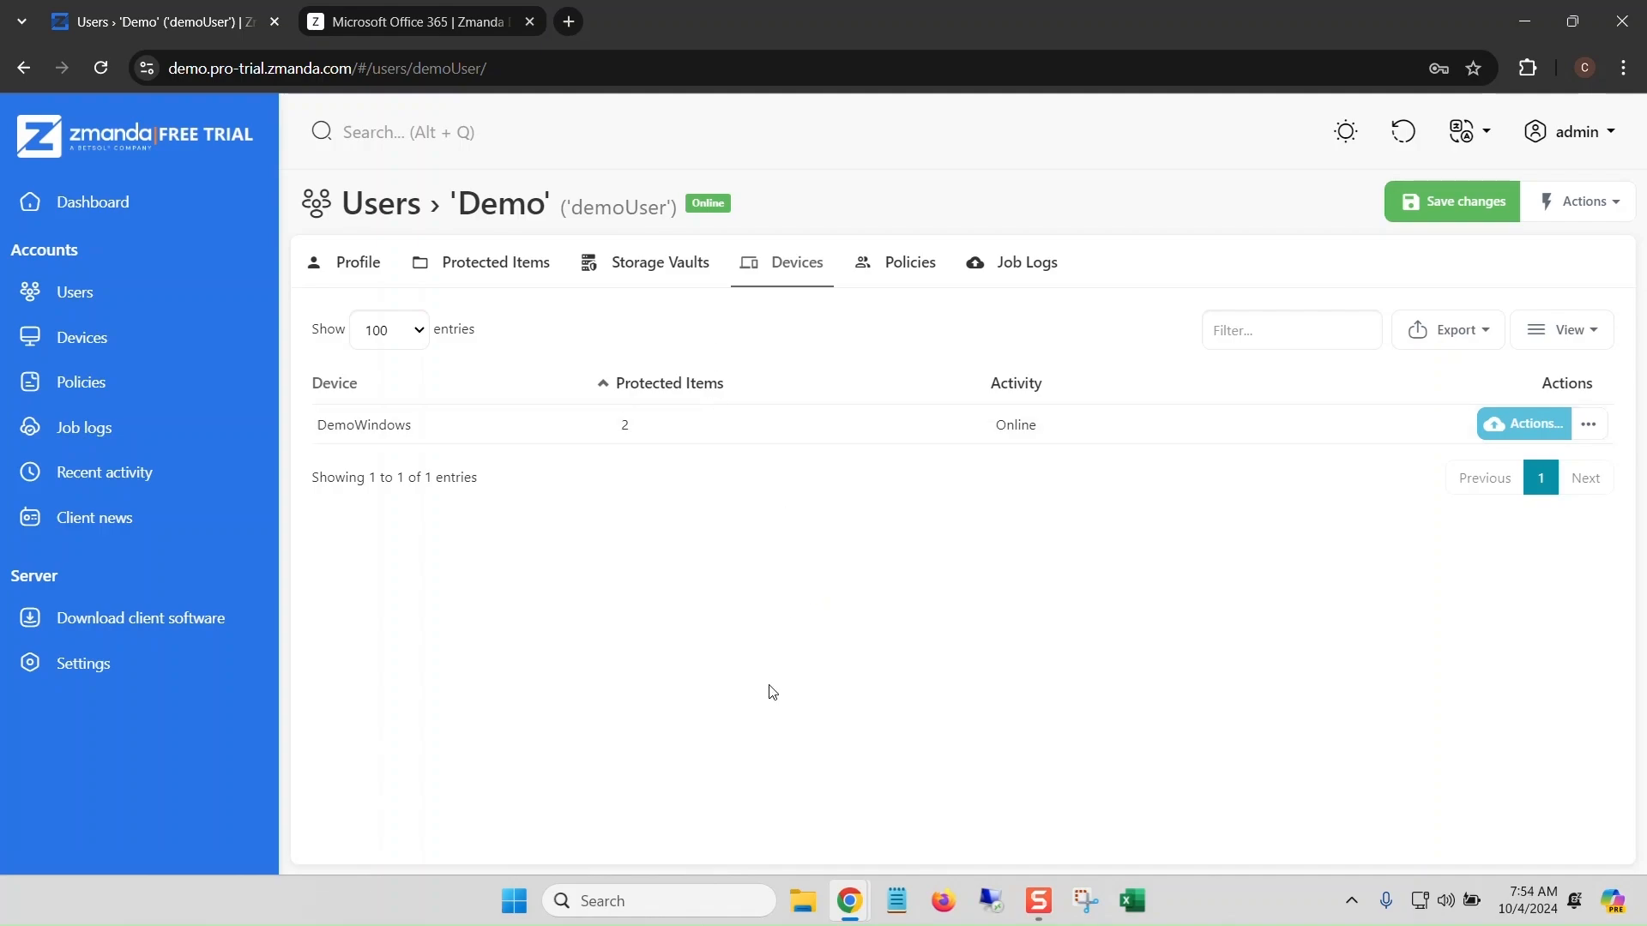
- Review the storage locations available for a new custom storage vault on the Demo account, leaving the vault unsaved
{"action": "left_click", "coordinate": [684, 266]}
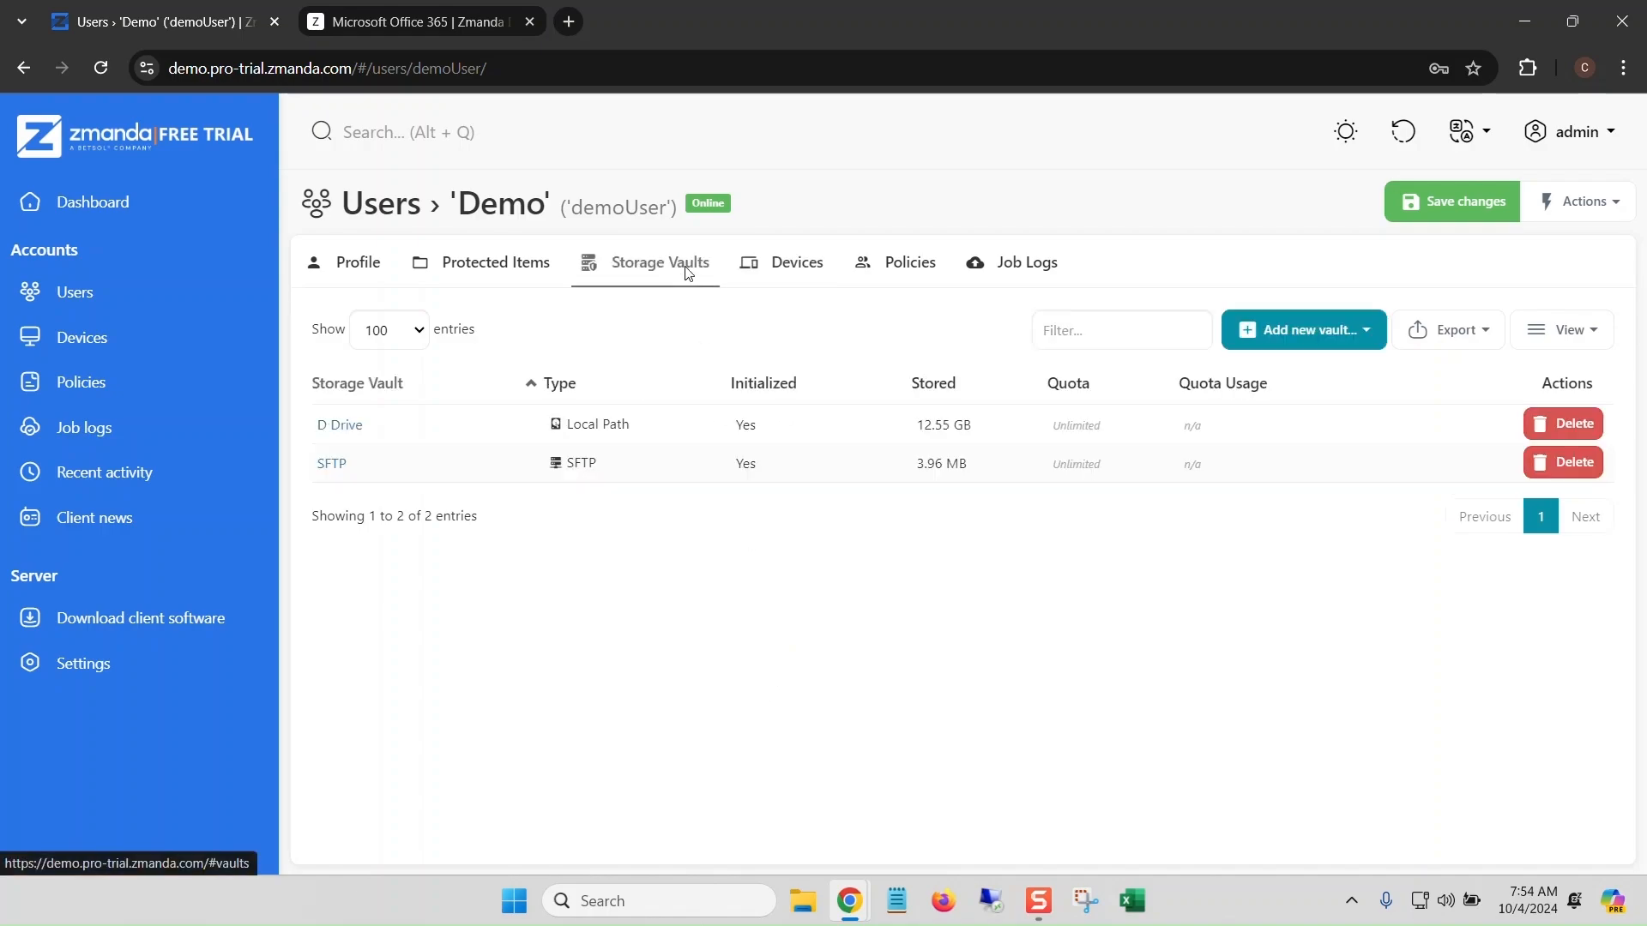
{"action": "left_click", "coordinate": [1304, 337]}
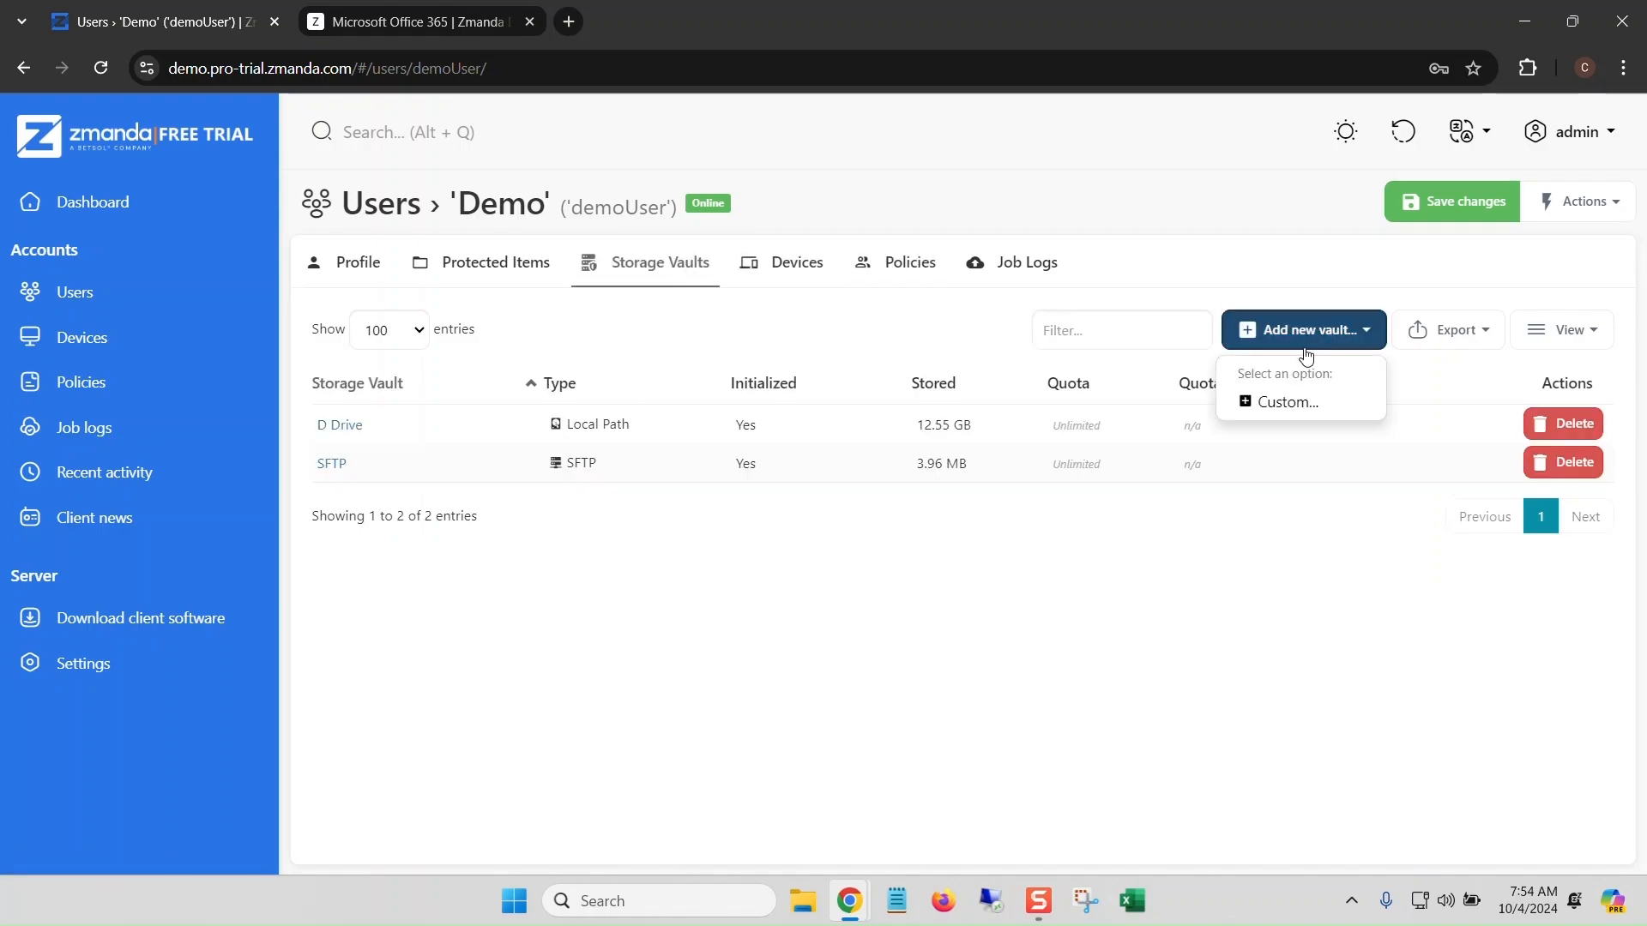
{"action": "left_click", "coordinate": [1290, 403]}
{"action": "left_click", "coordinate": [525, 341]}
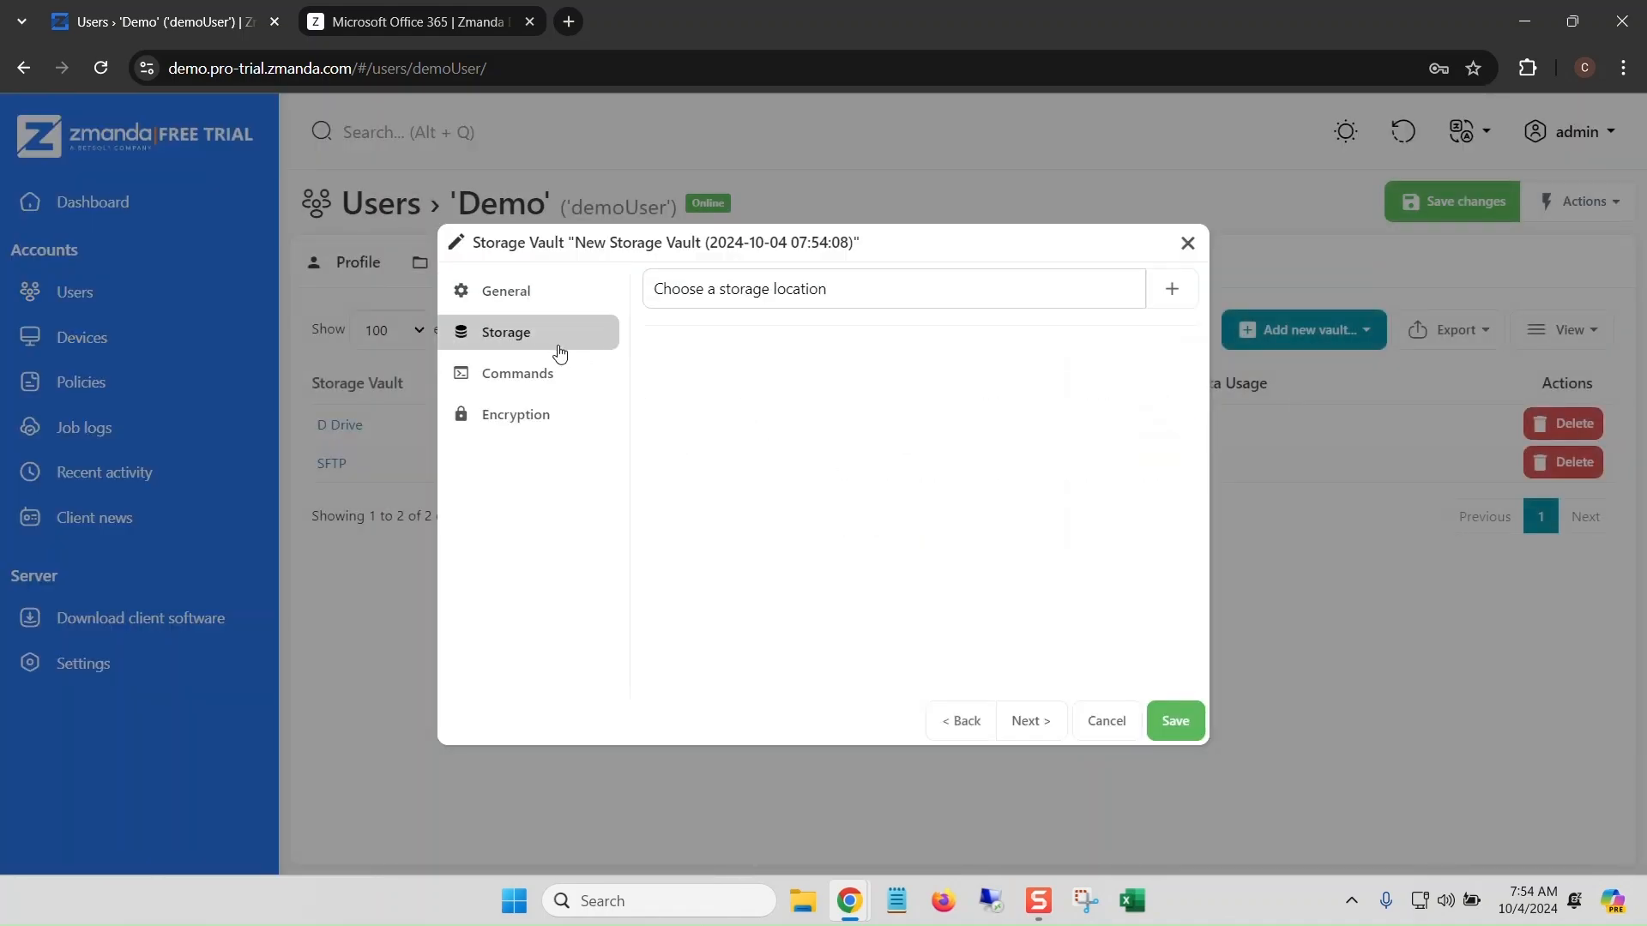
{"action": "left_click", "coordinate": [1157, 296]}
{"action": "scroll", "coordinate": [664, 412], "scroll_direction": "down", "scroll_amount": 3}
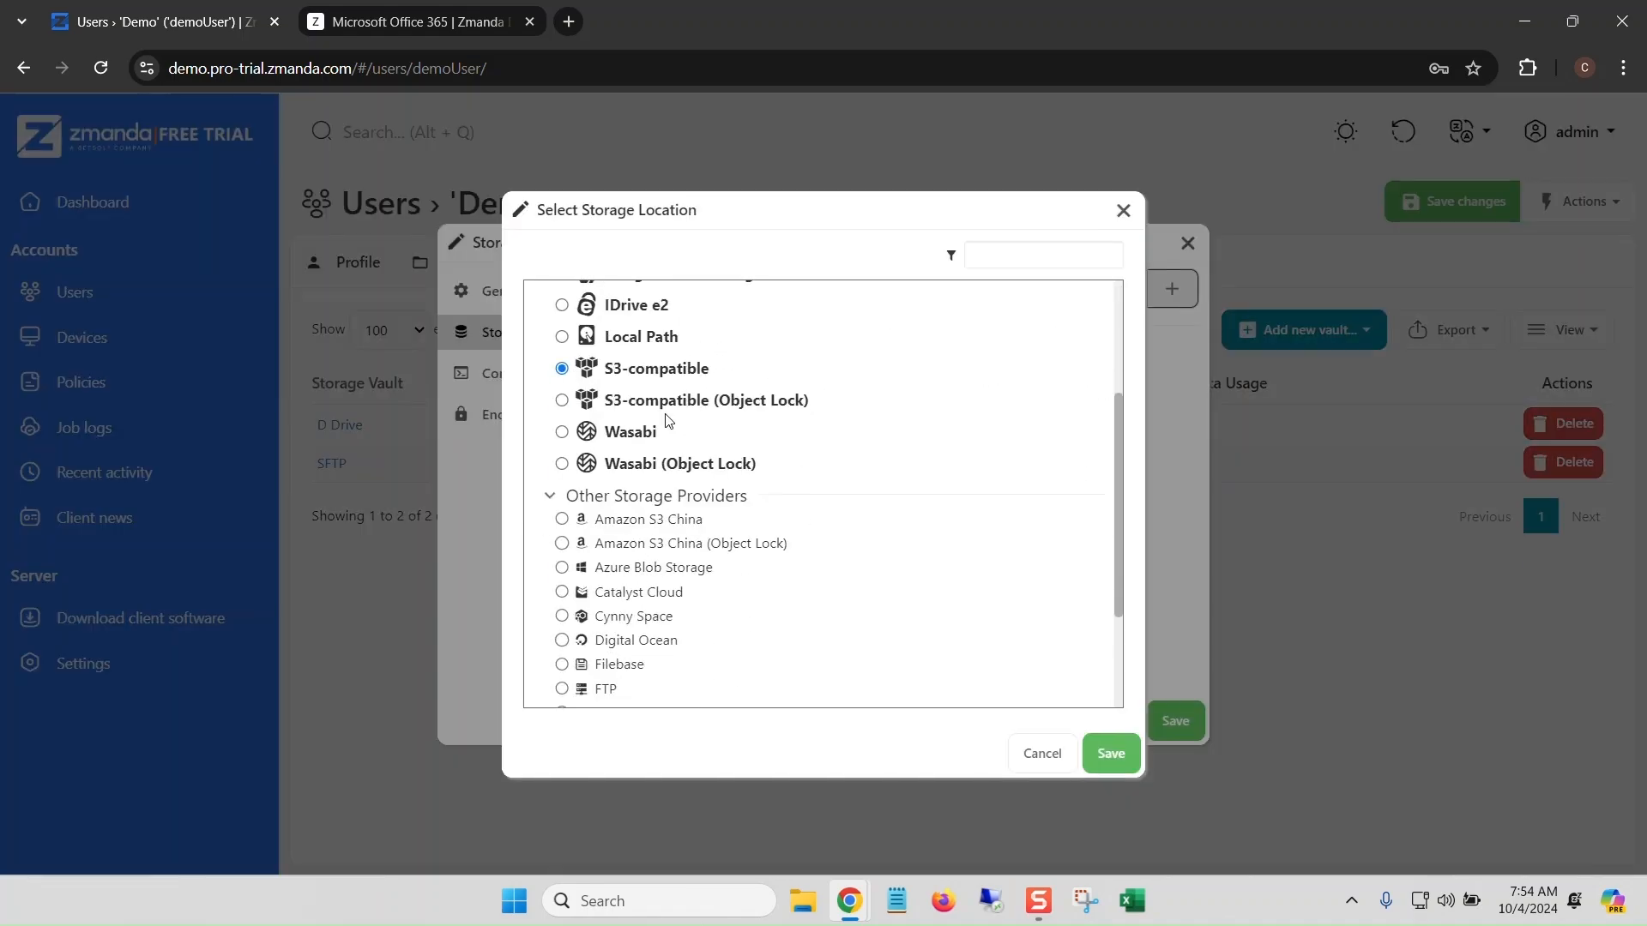
{"action": "scroll", "coordinate": [770, 482], "scroll_direction": "down", "scroll_amount": 2}
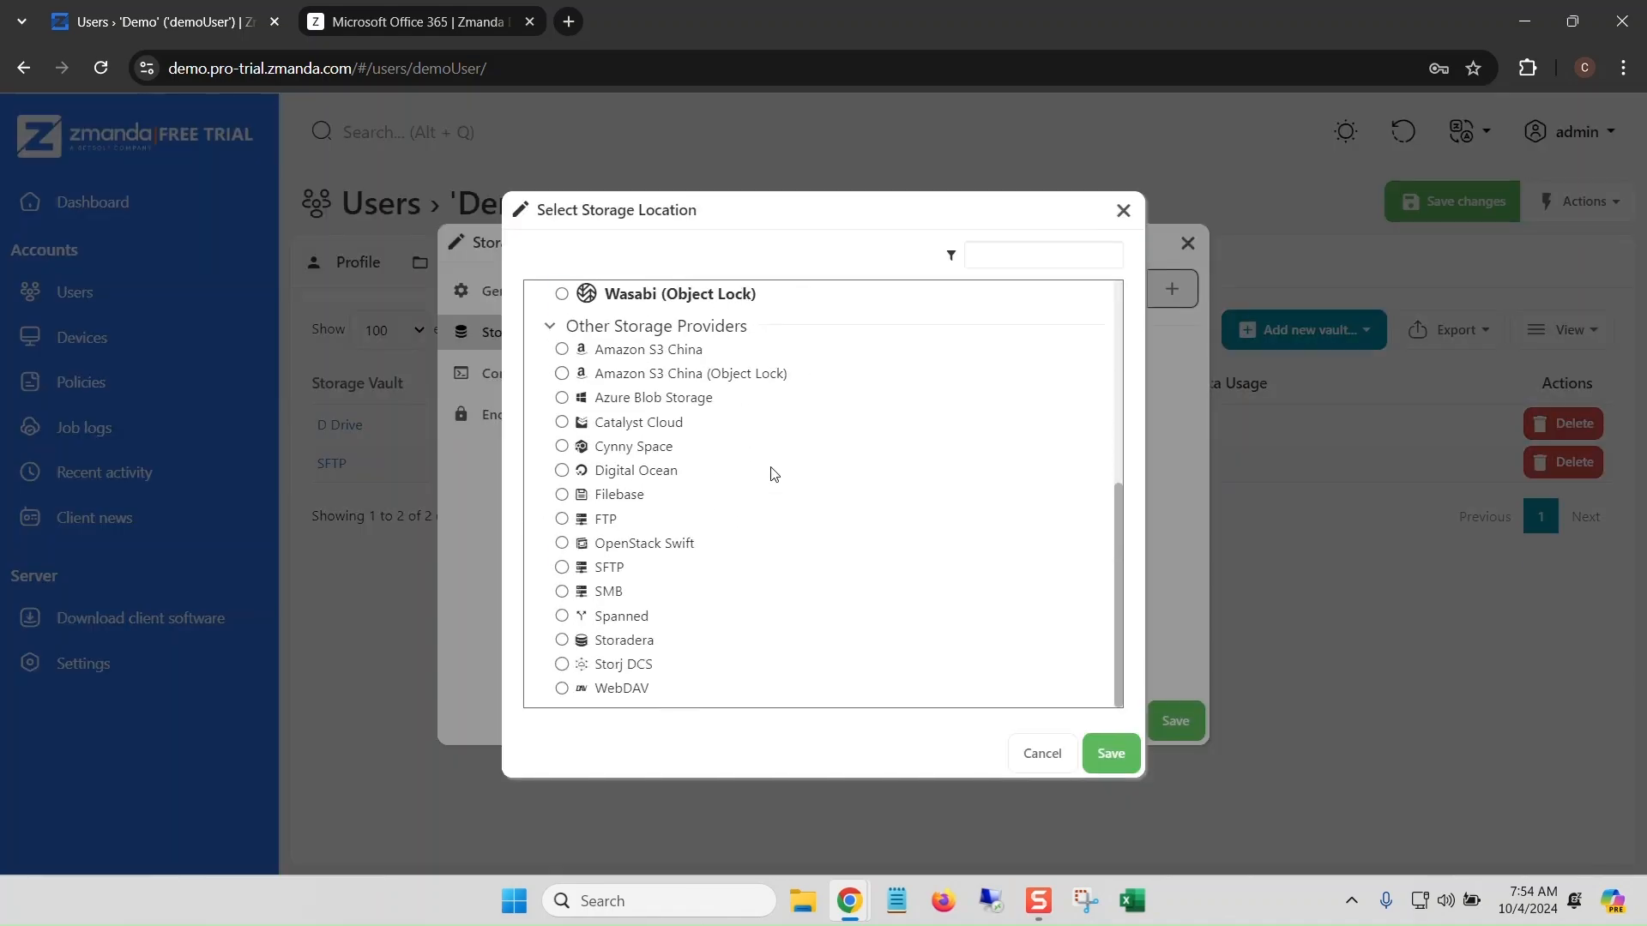
{"action": "left_click", "coordinate": [1124, 211]}
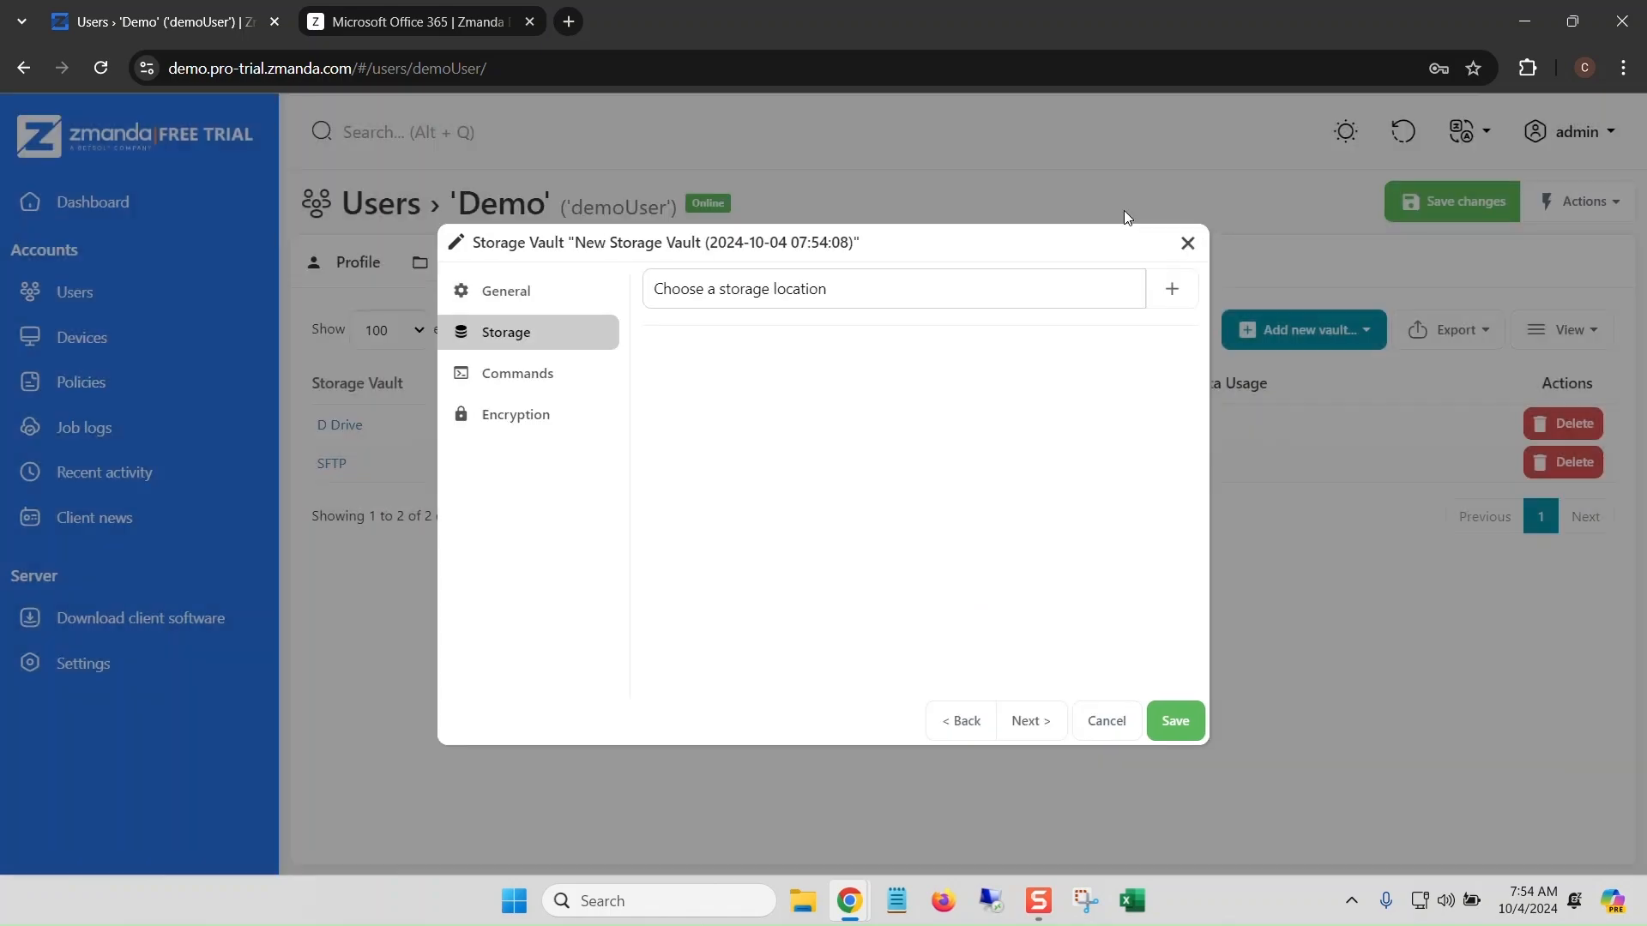
{"action": "left_click", "coordinate": [1189, 244]}
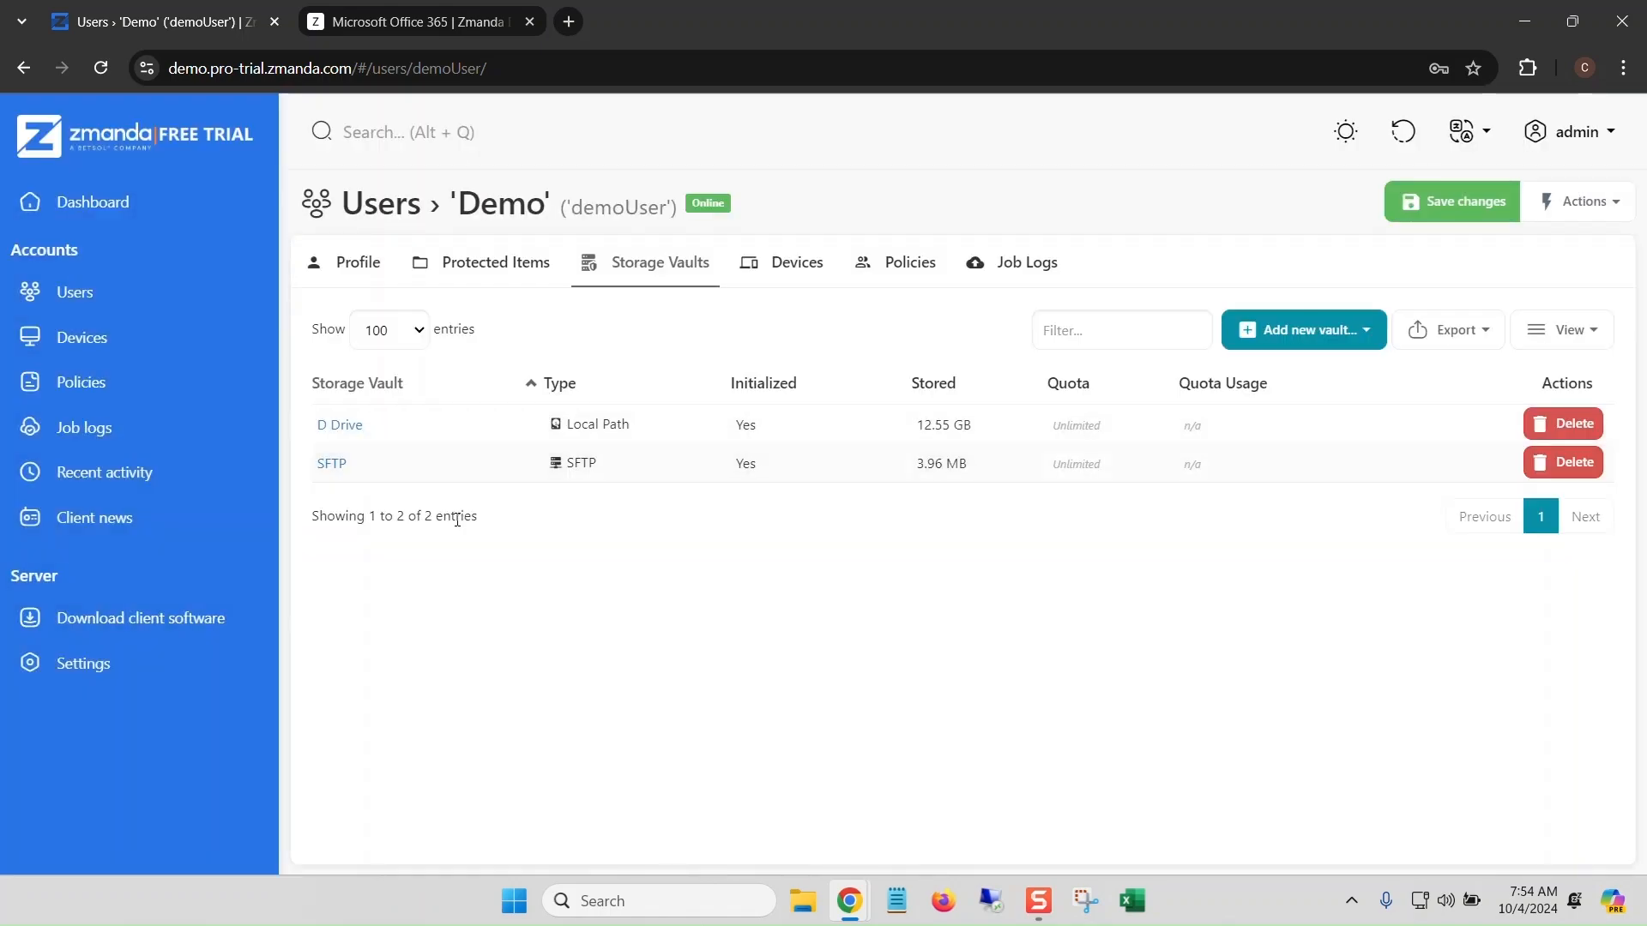
- Inspect the Azure Active Directory and manual authentication options for a new Microsoft Office 365 protected item, leaving the item unsaved
{"action": "left_click", "coordinate": [507, 264]}
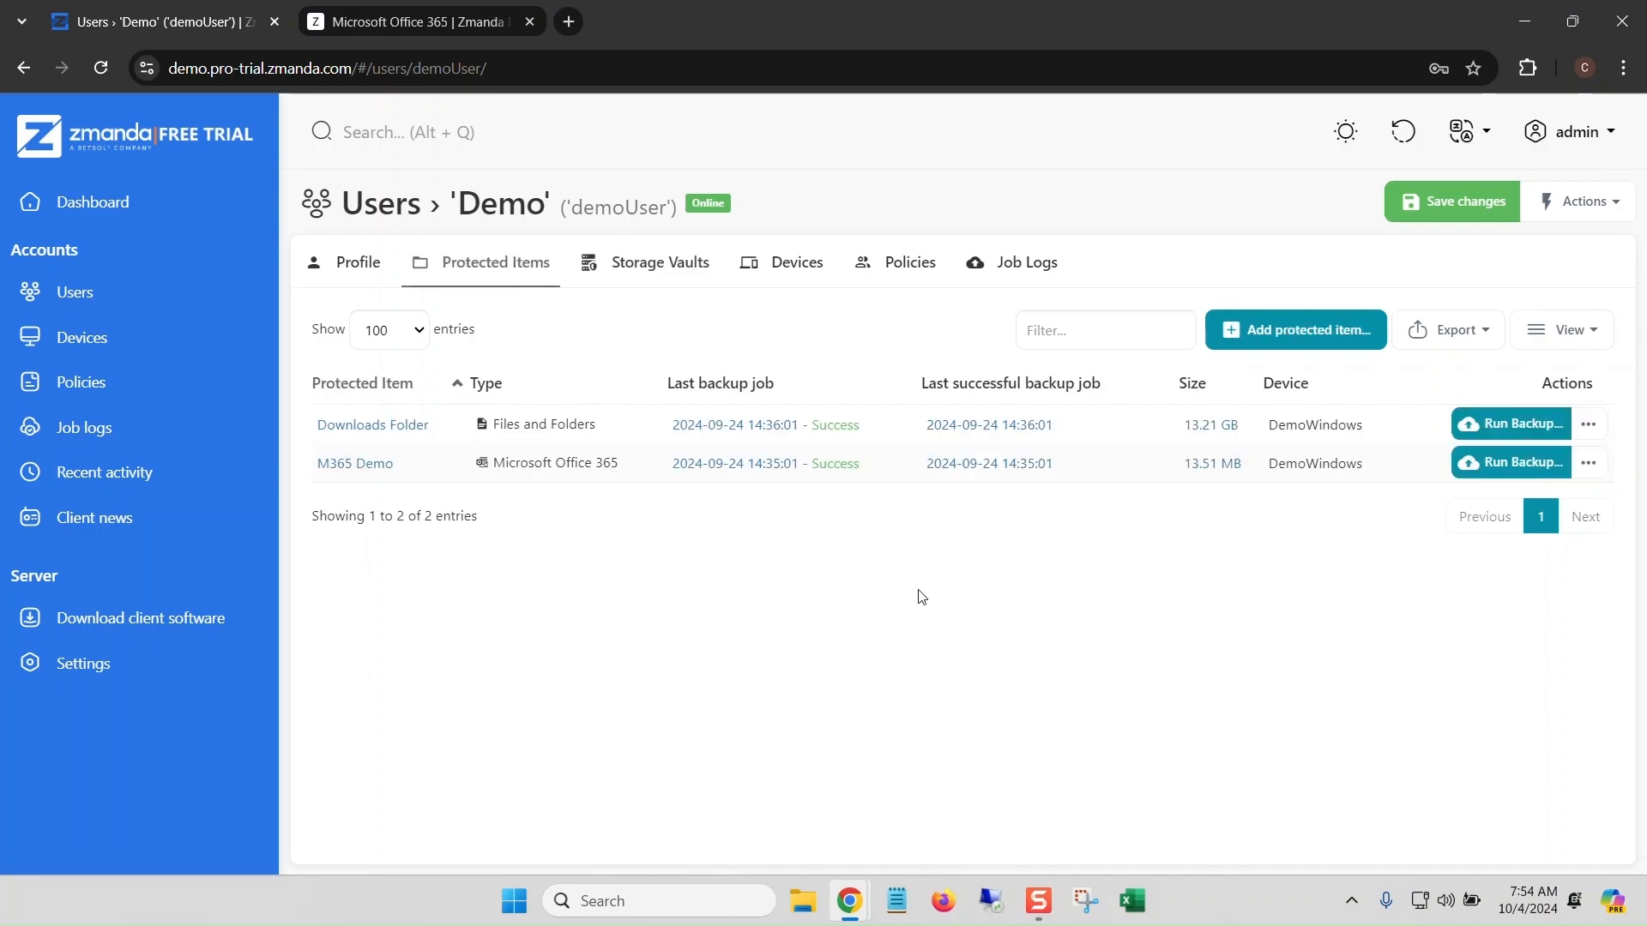
{"action": "left_click", "coordinate": [1316, 341]}
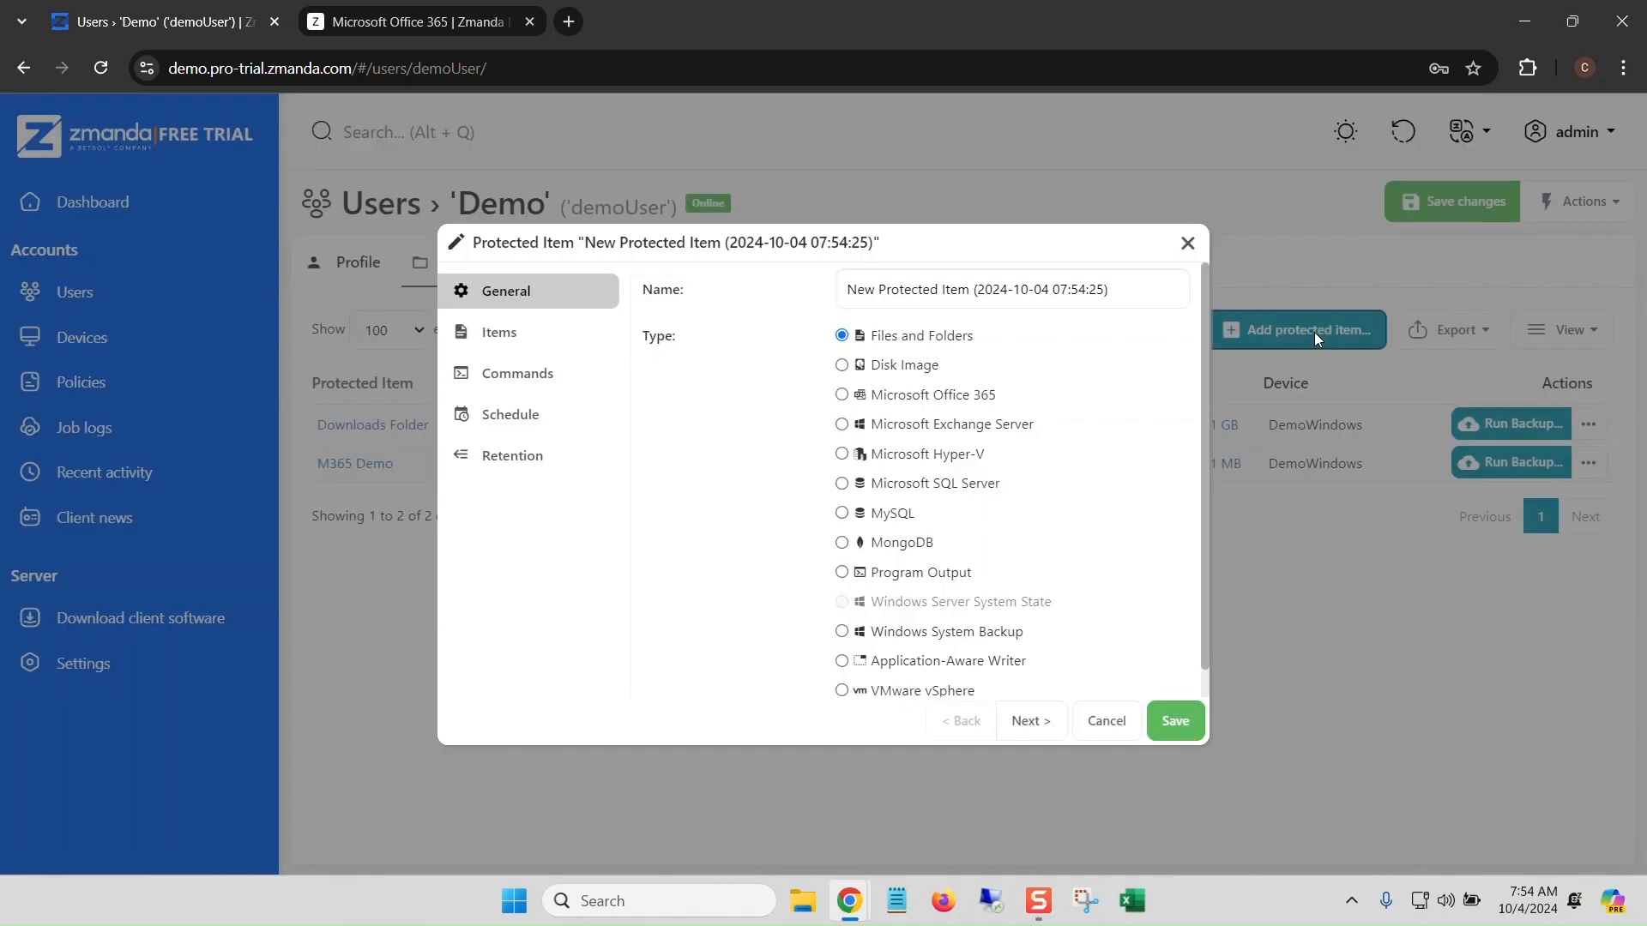
{"action": "left_click", "coordinate": [841, 395]}
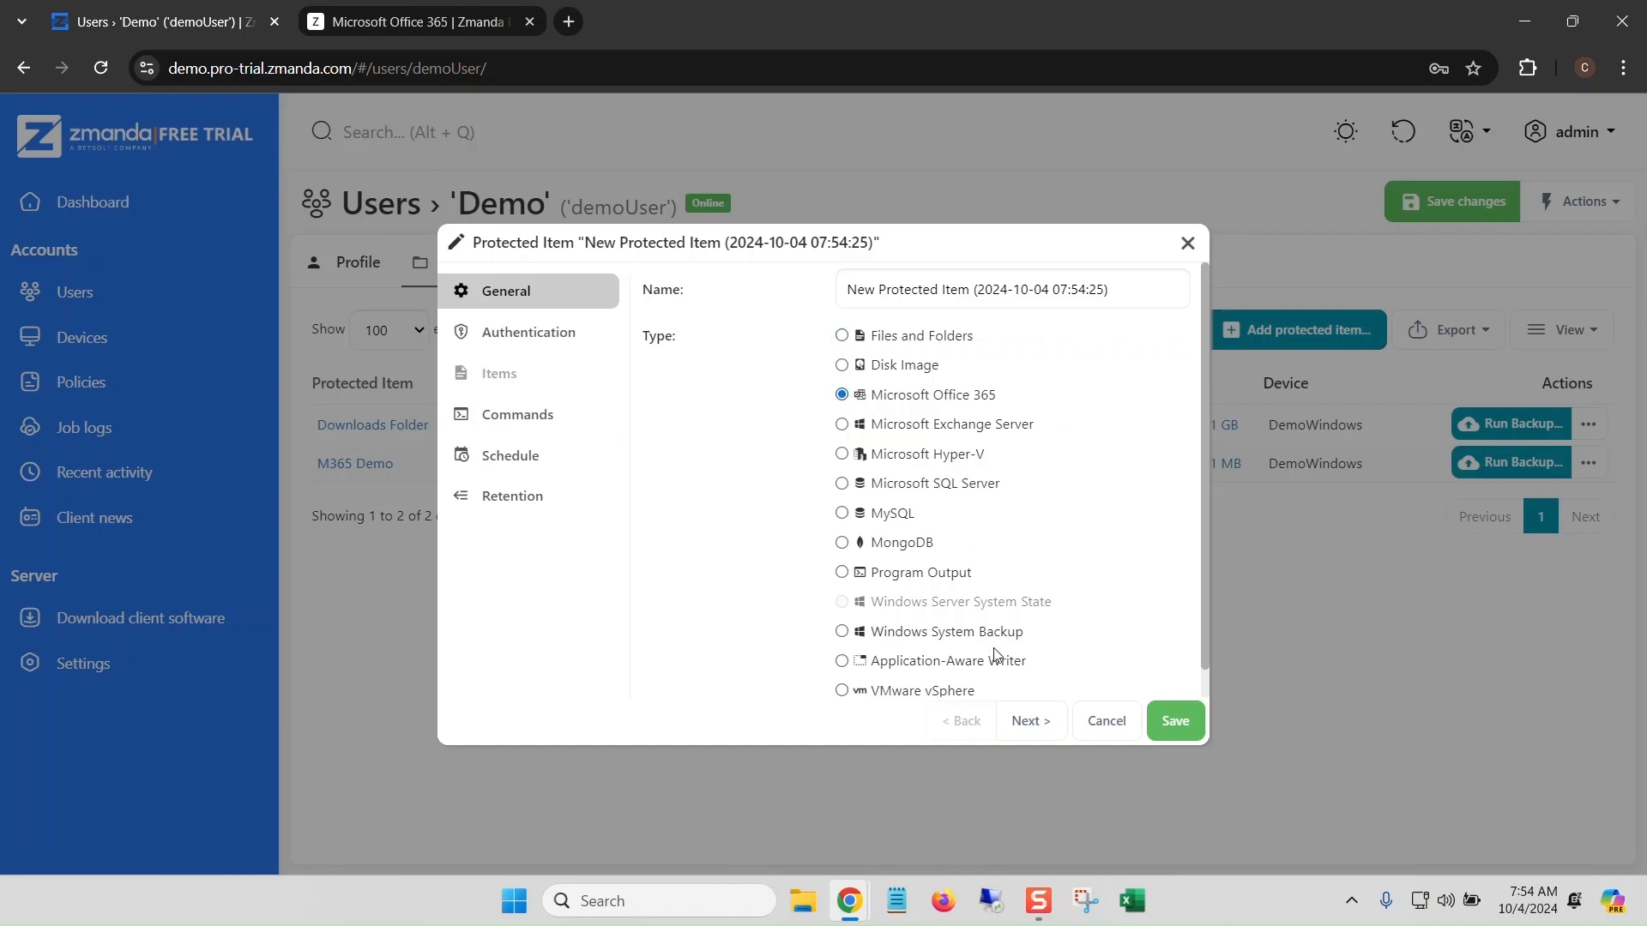
{"action": "left_click", "coordinate": [1023, 720]}
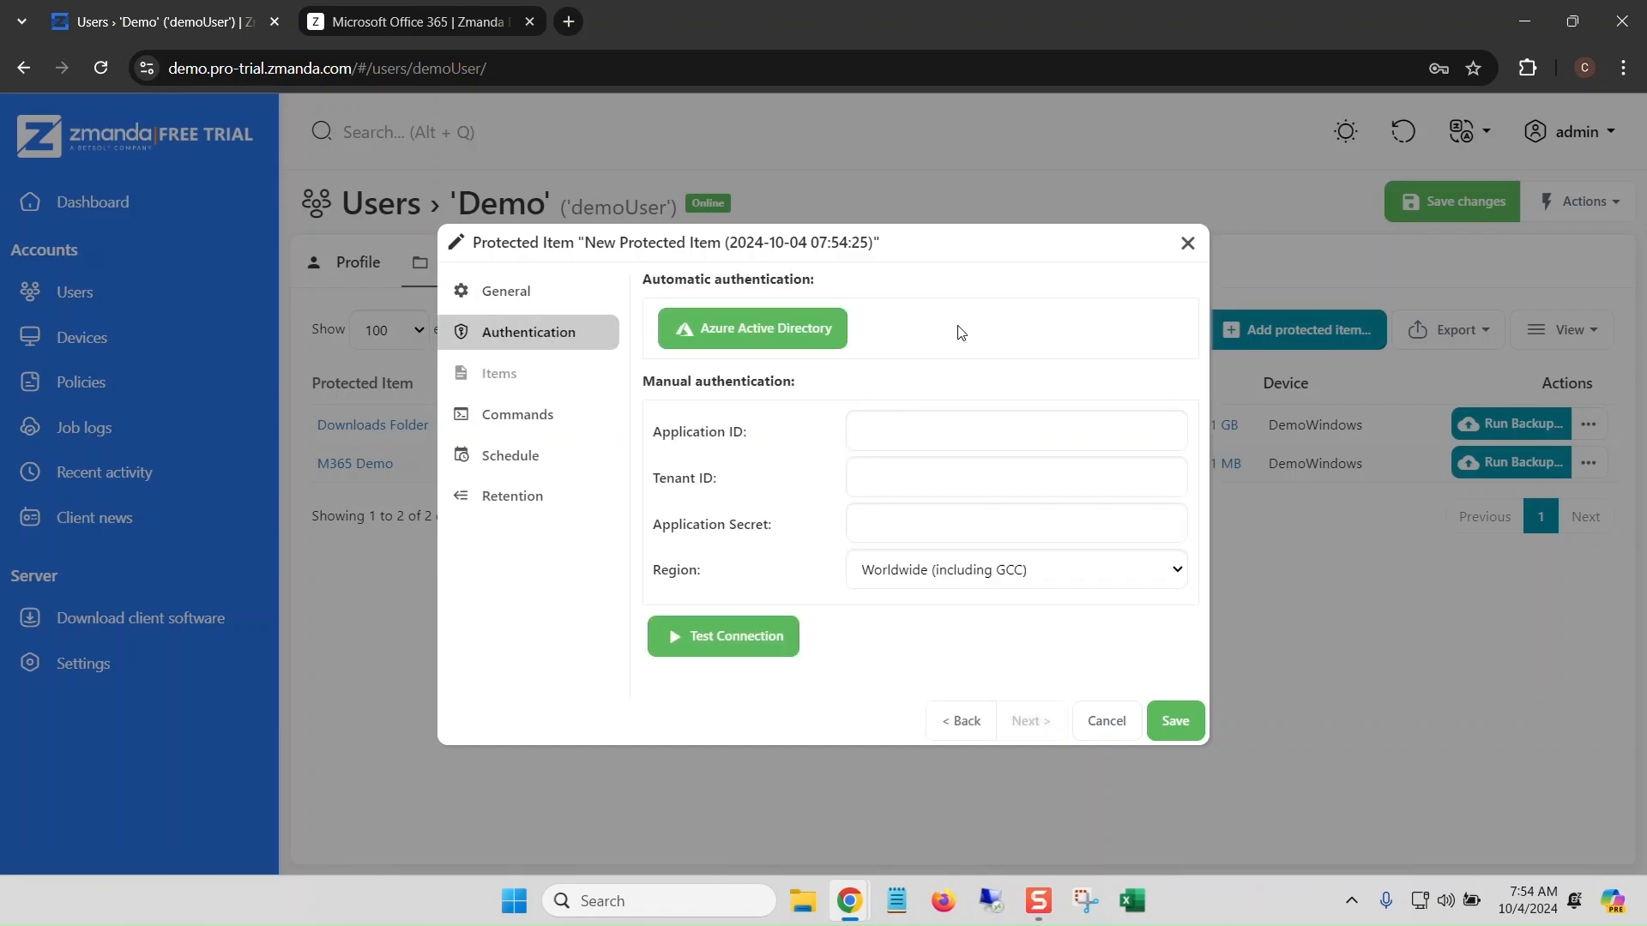
{"action": "left_click", "coordinate": [809, 333]}
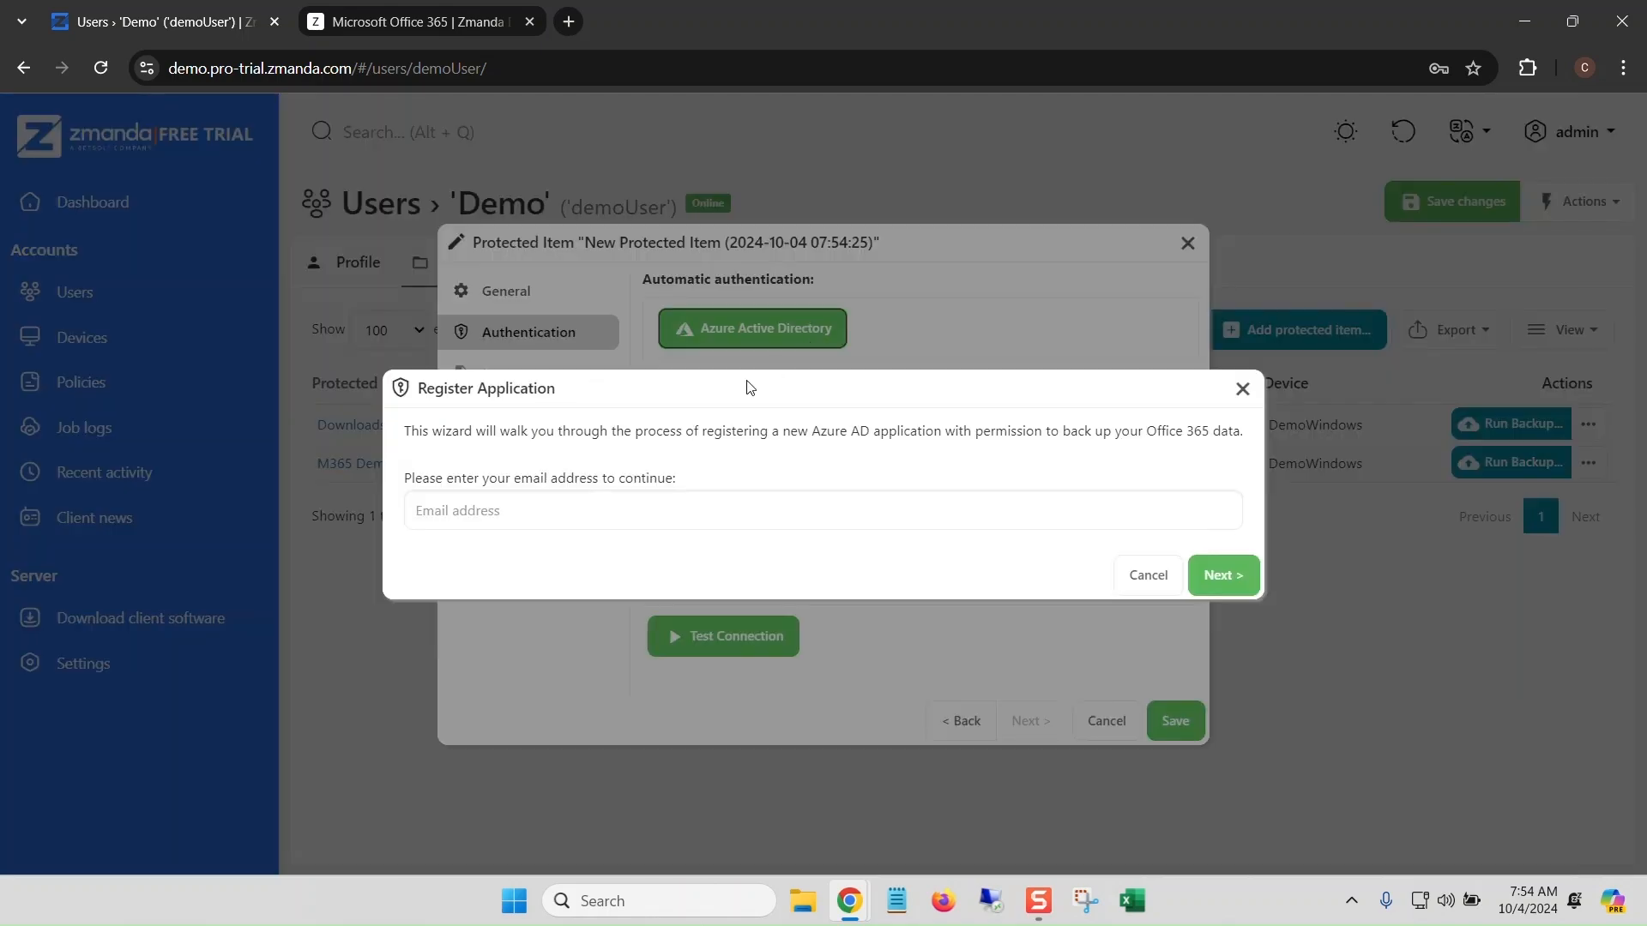
{"action": "left_click", "coordinate": [574, 516]}
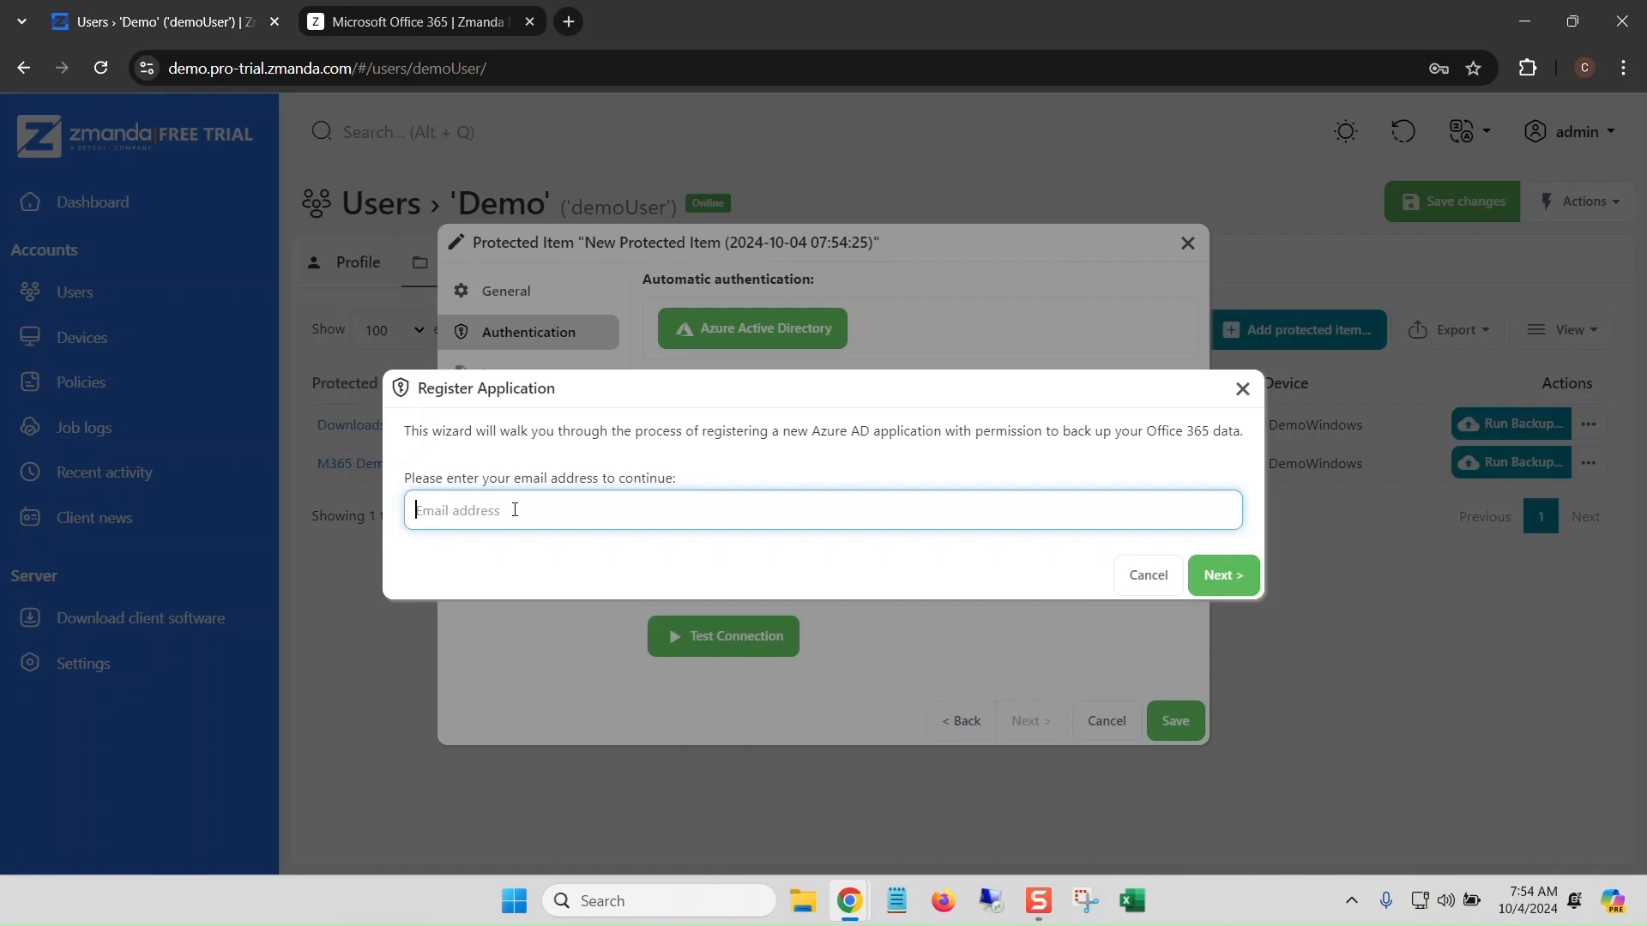
{"action": "left_click", "coordinate": [1241, 389]}
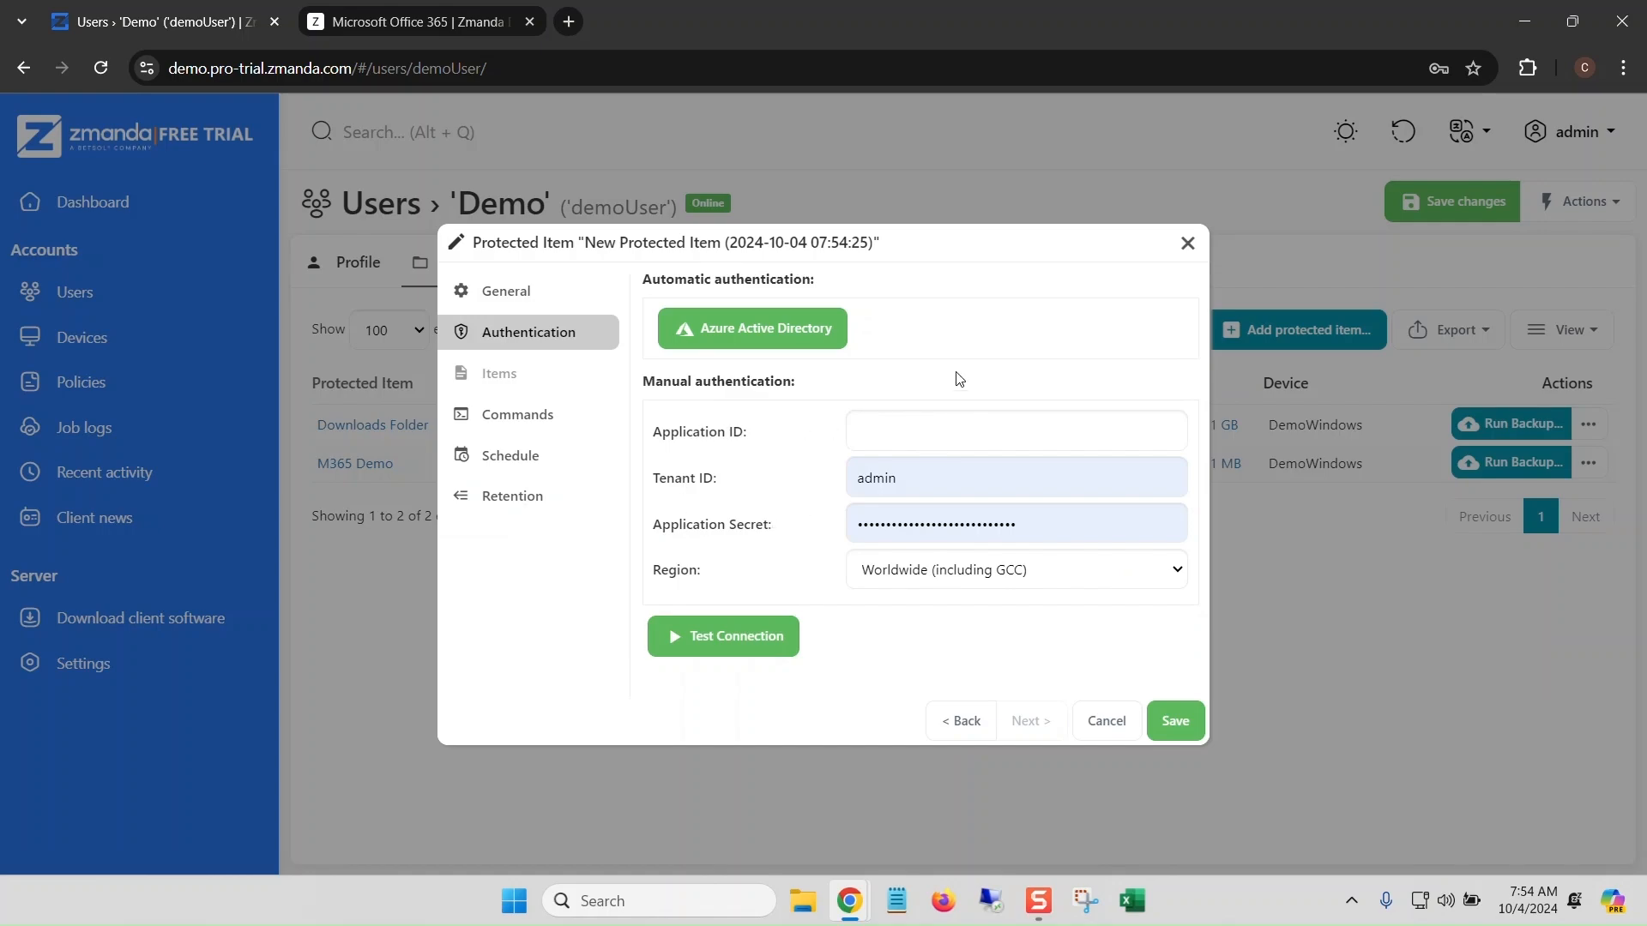
{"action": "left_click", "coordinate": [1188, 243]}
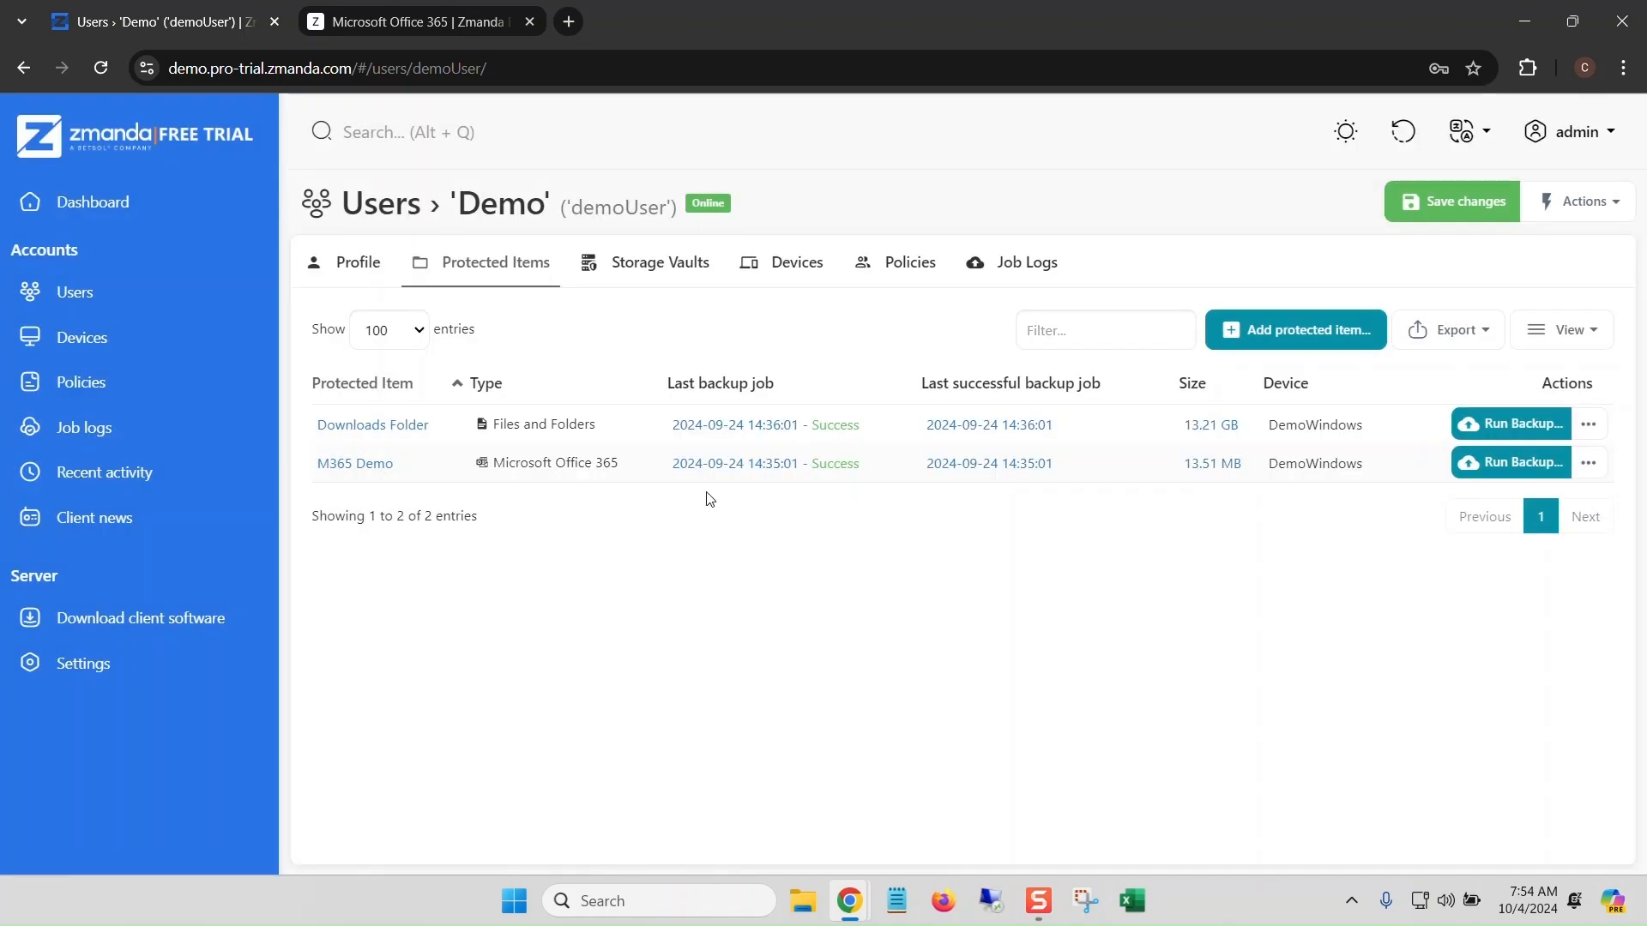
- Open the existing M365 Demo protected item and test the connection with its stored authentication details
{"action": "left_click", "coordinate": [358, 464]}
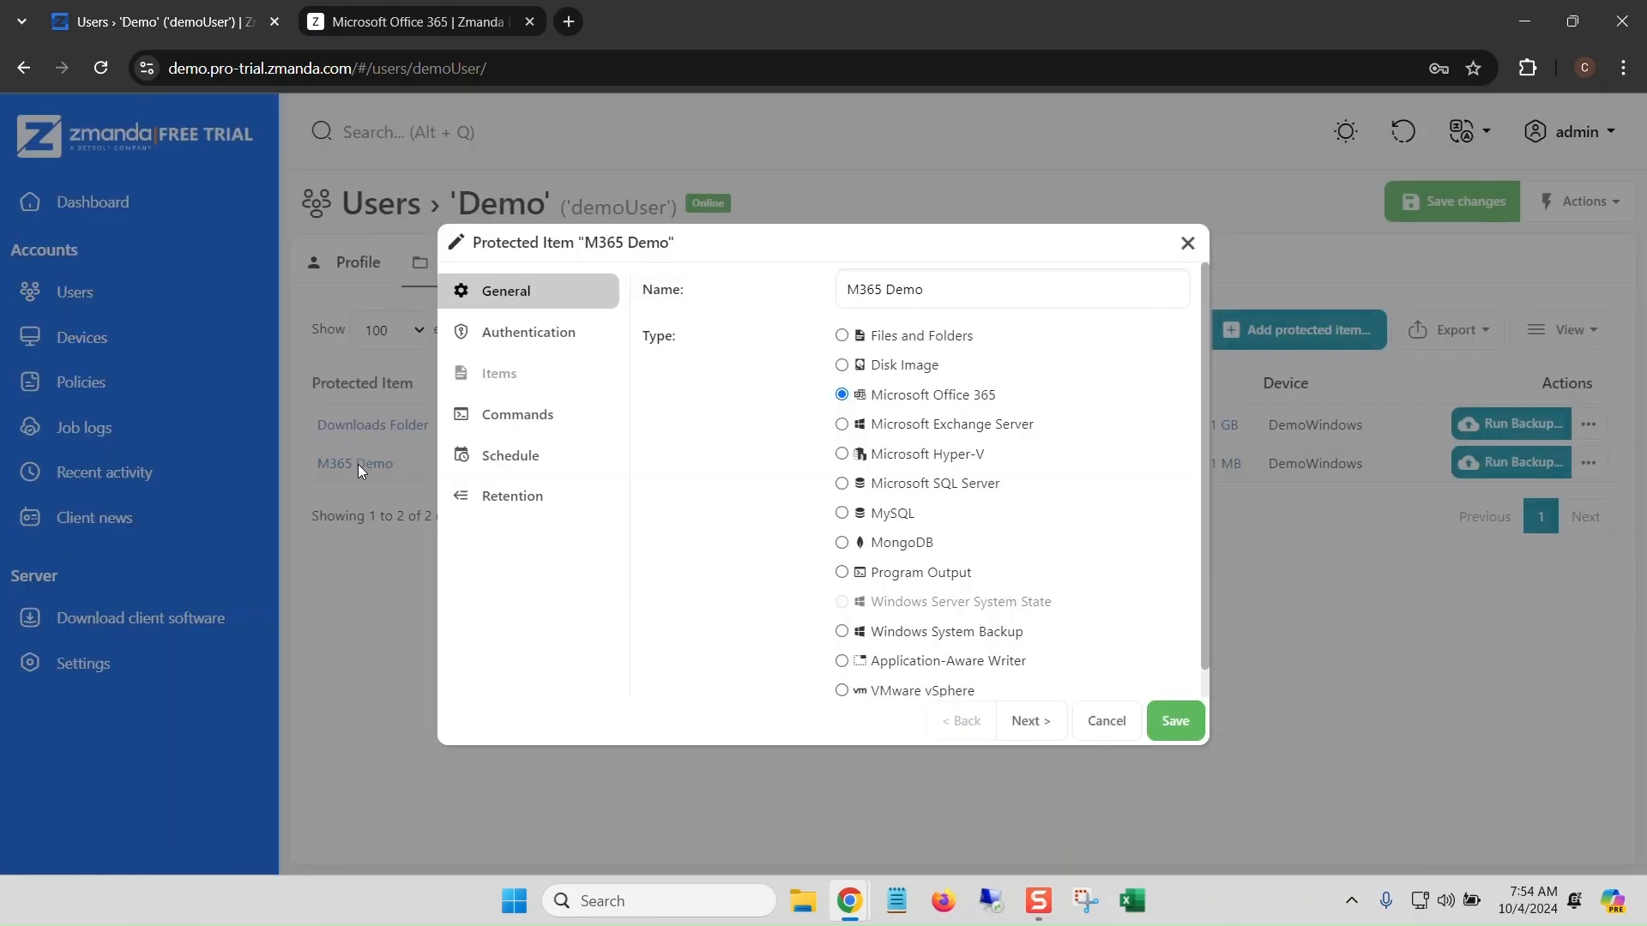
{"action": "left_click", "coordinate": [504, 340]}
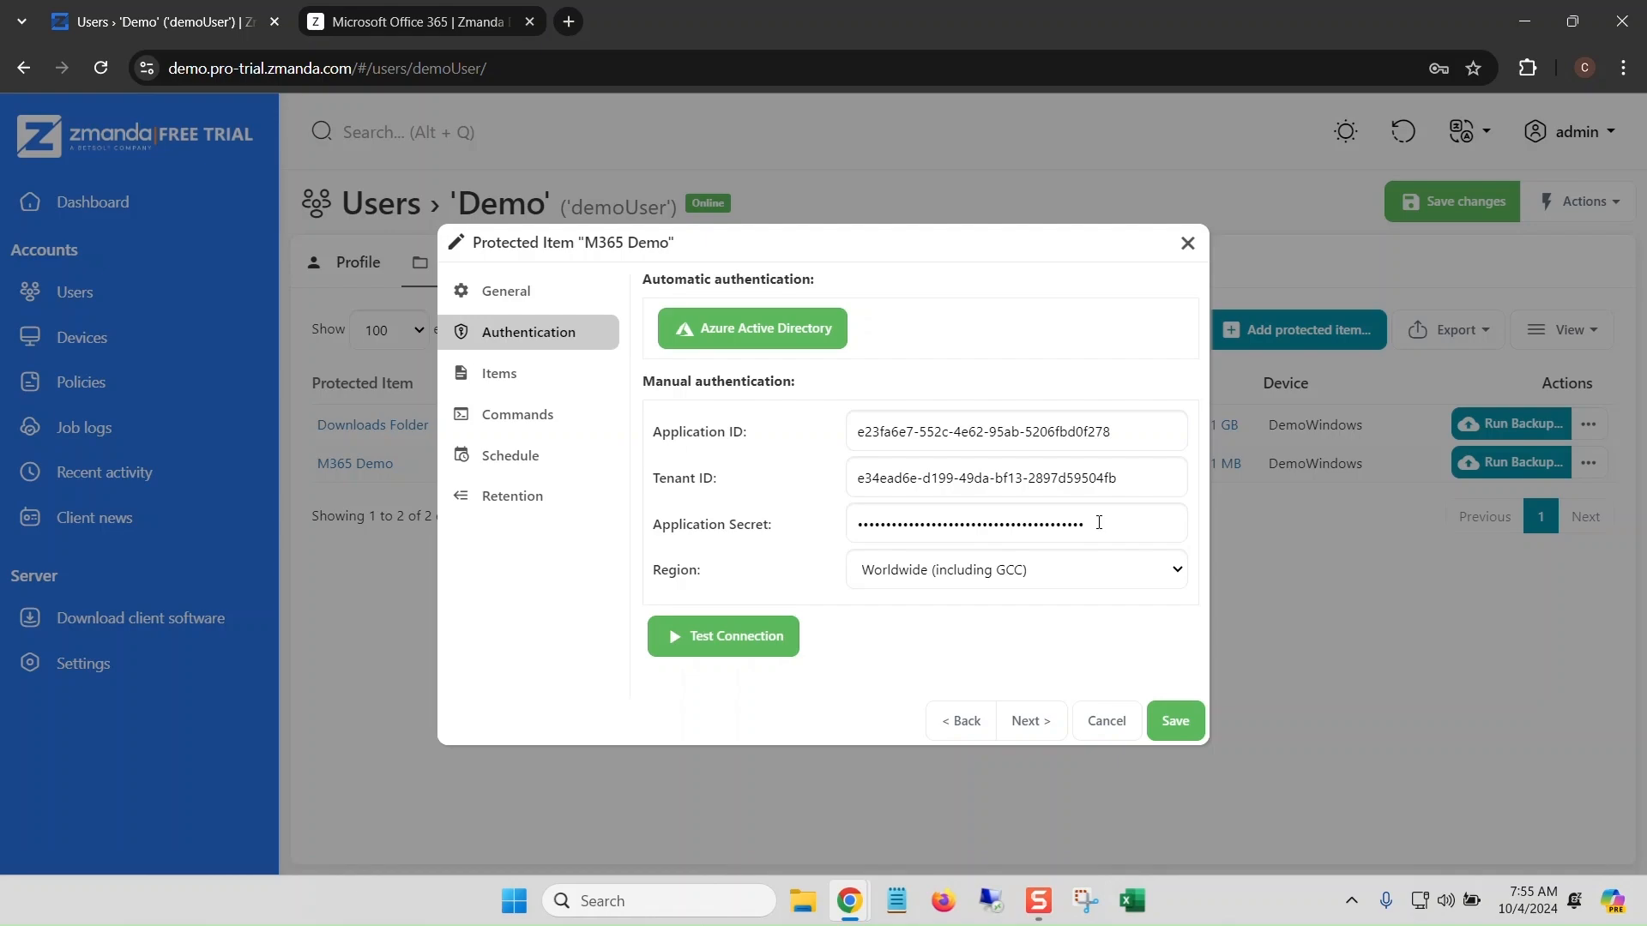
{"action": "left_click", "coordinate": [728, 644]}
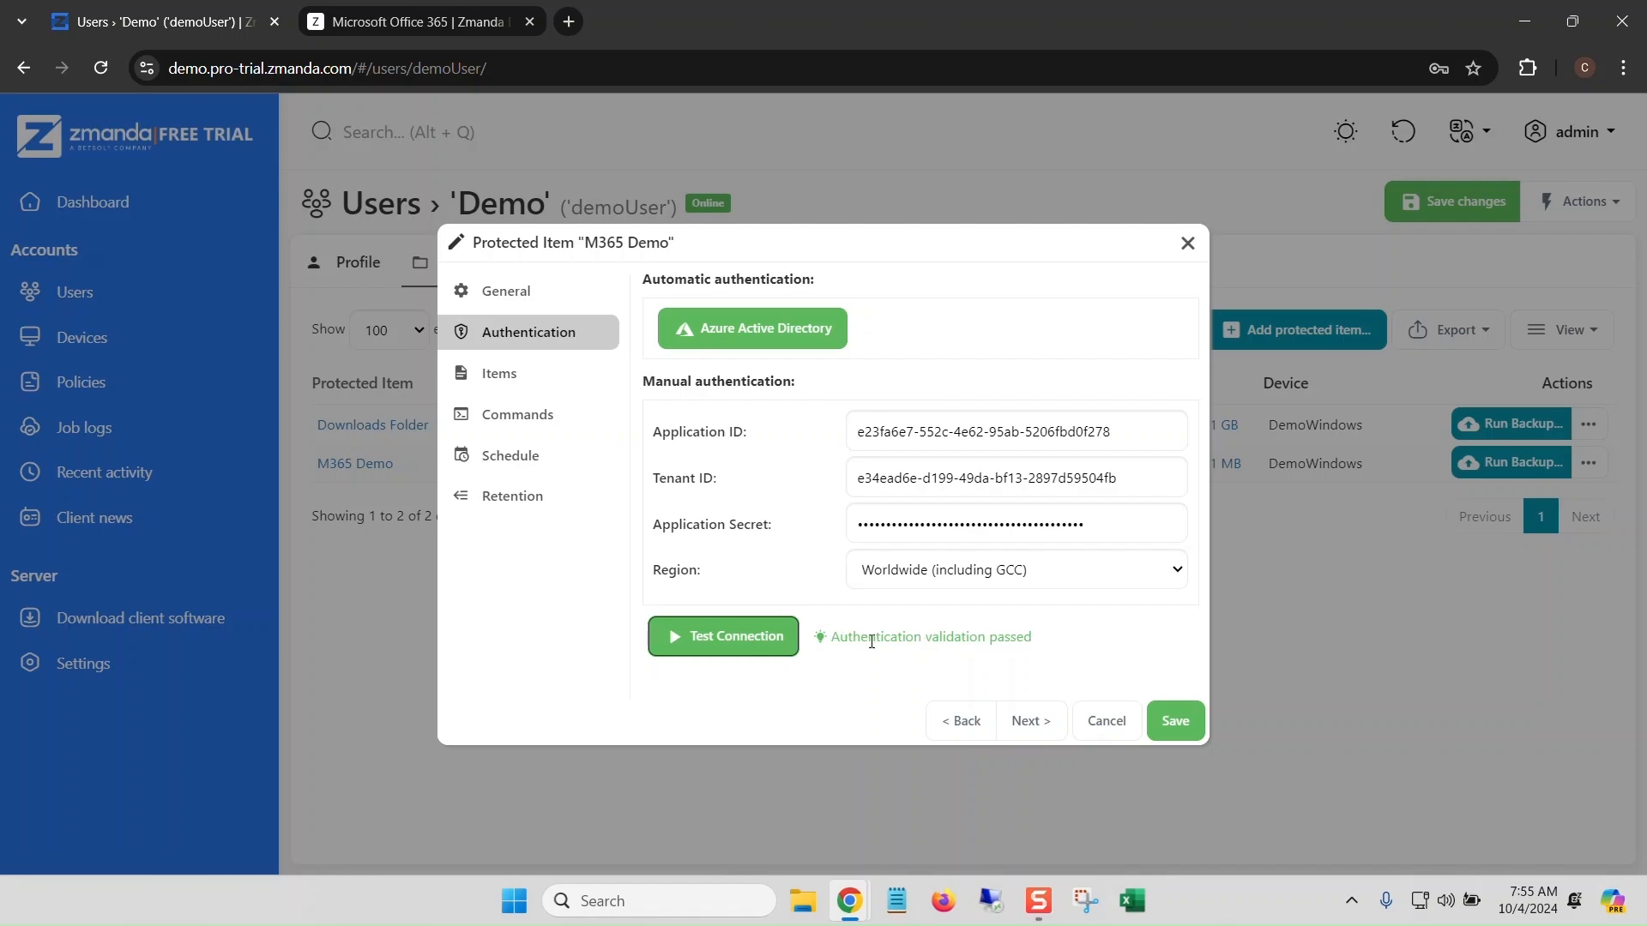
- In the M365 Demo item selection, limit the first listed user's services to Mail by excluding Calendar, Contact, SharePoint and OneDrive
{"action": "left_click", "coordinate": [1033, 731]}
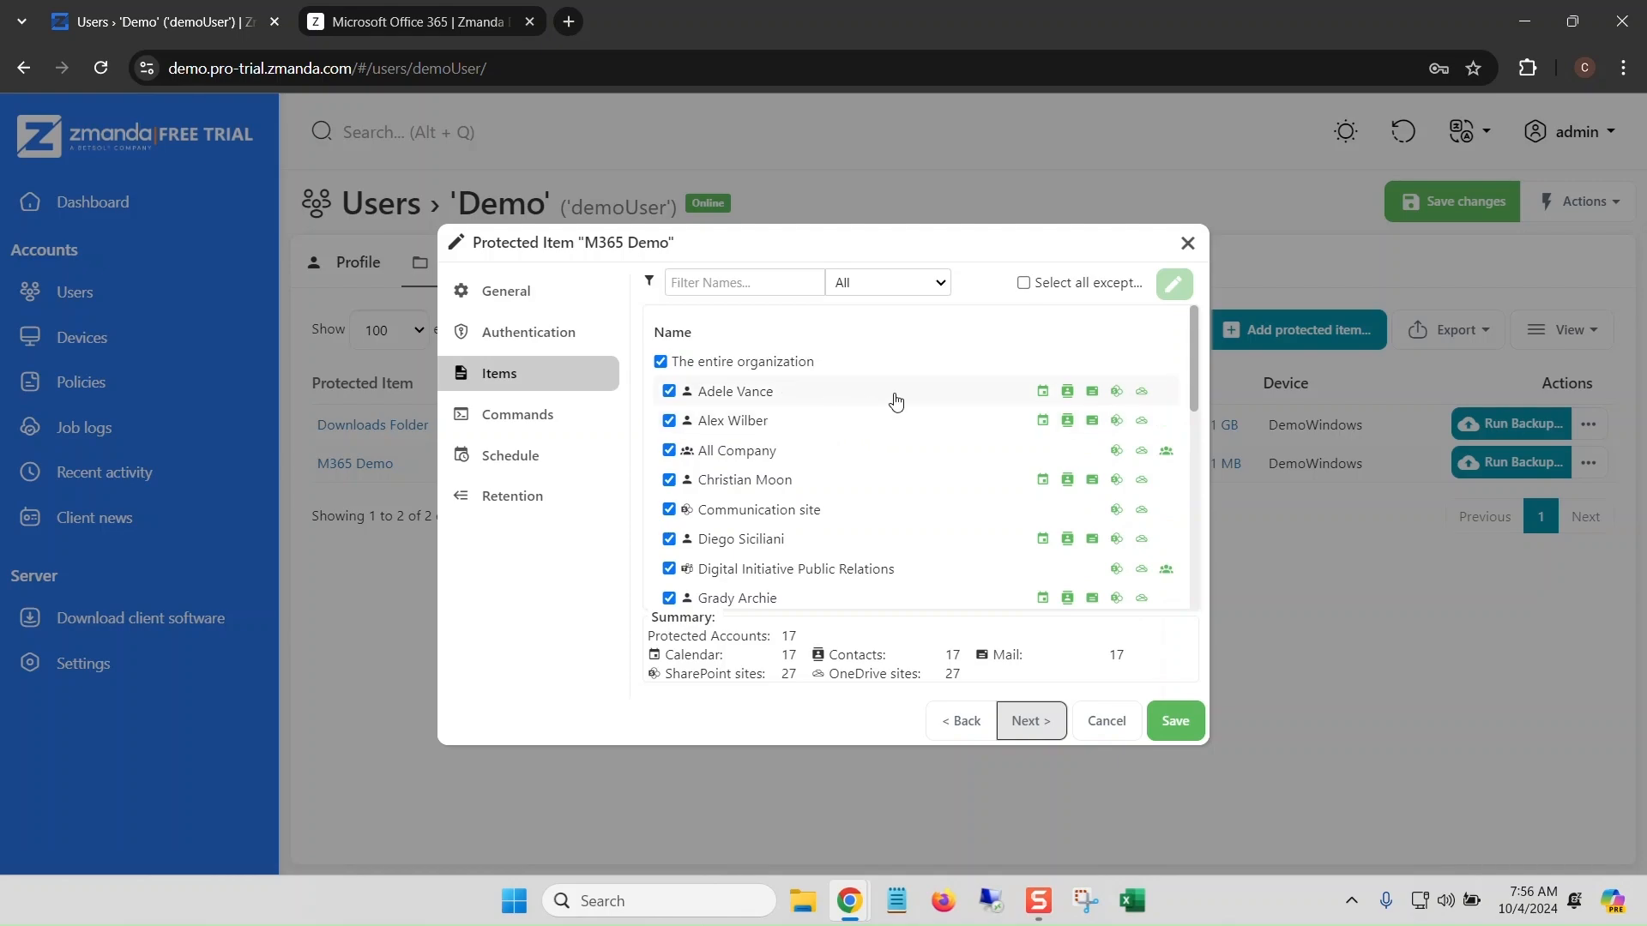
{"action": "left_click", "coordinate": [1002, 403]}
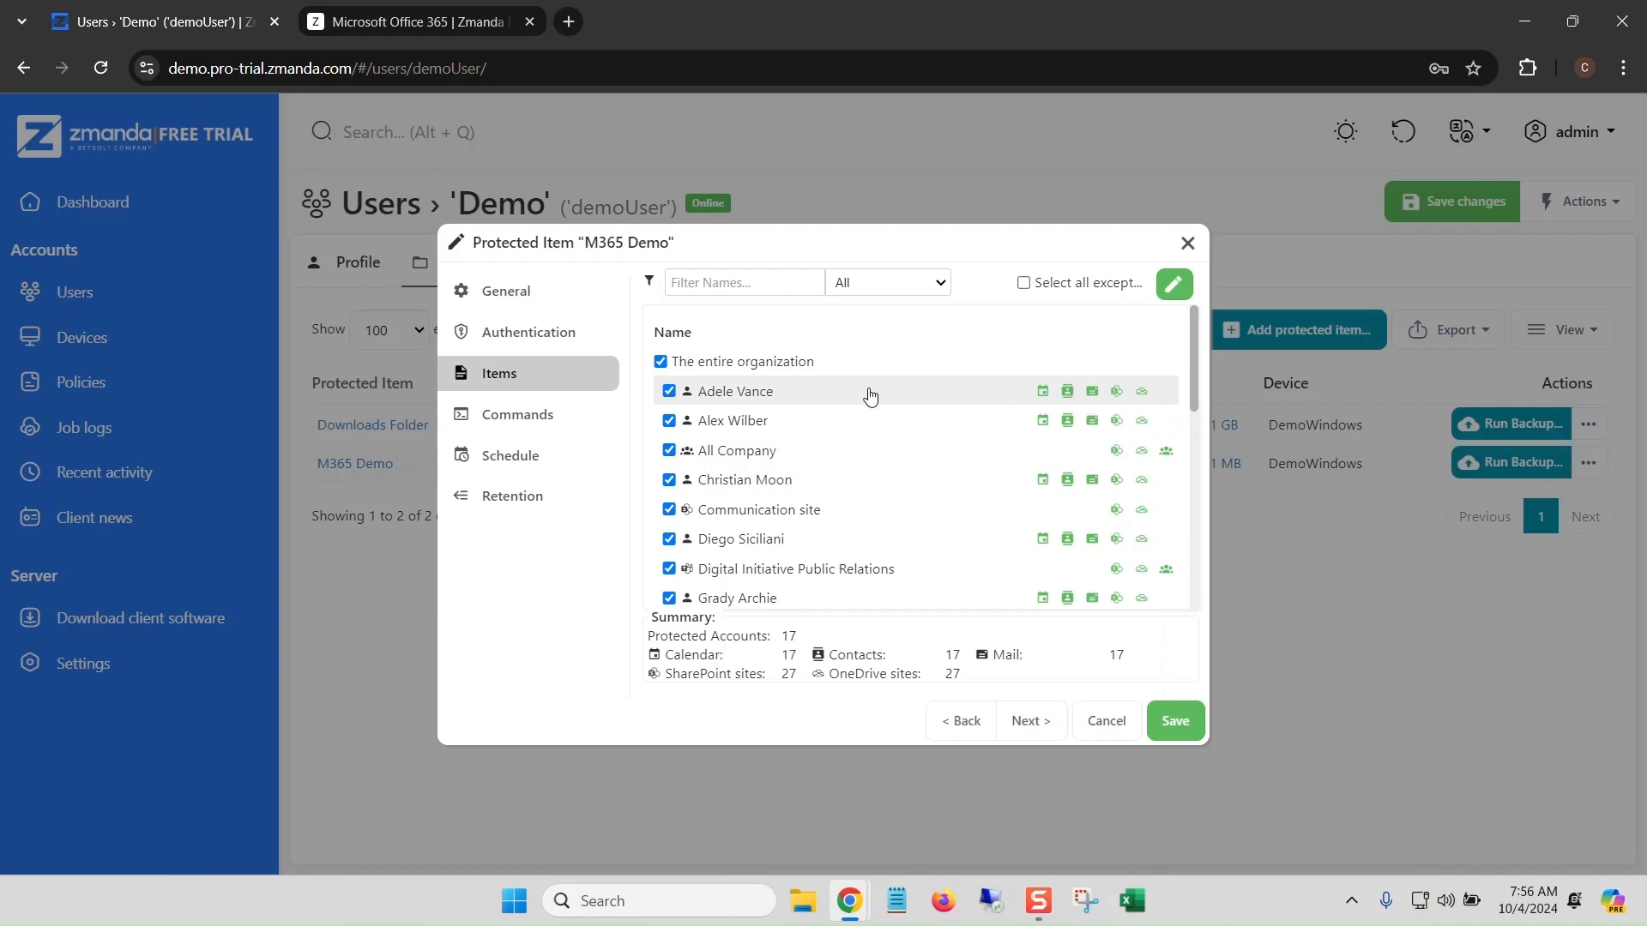
{"action": "left_click", "coordinate": [1173, 284]}
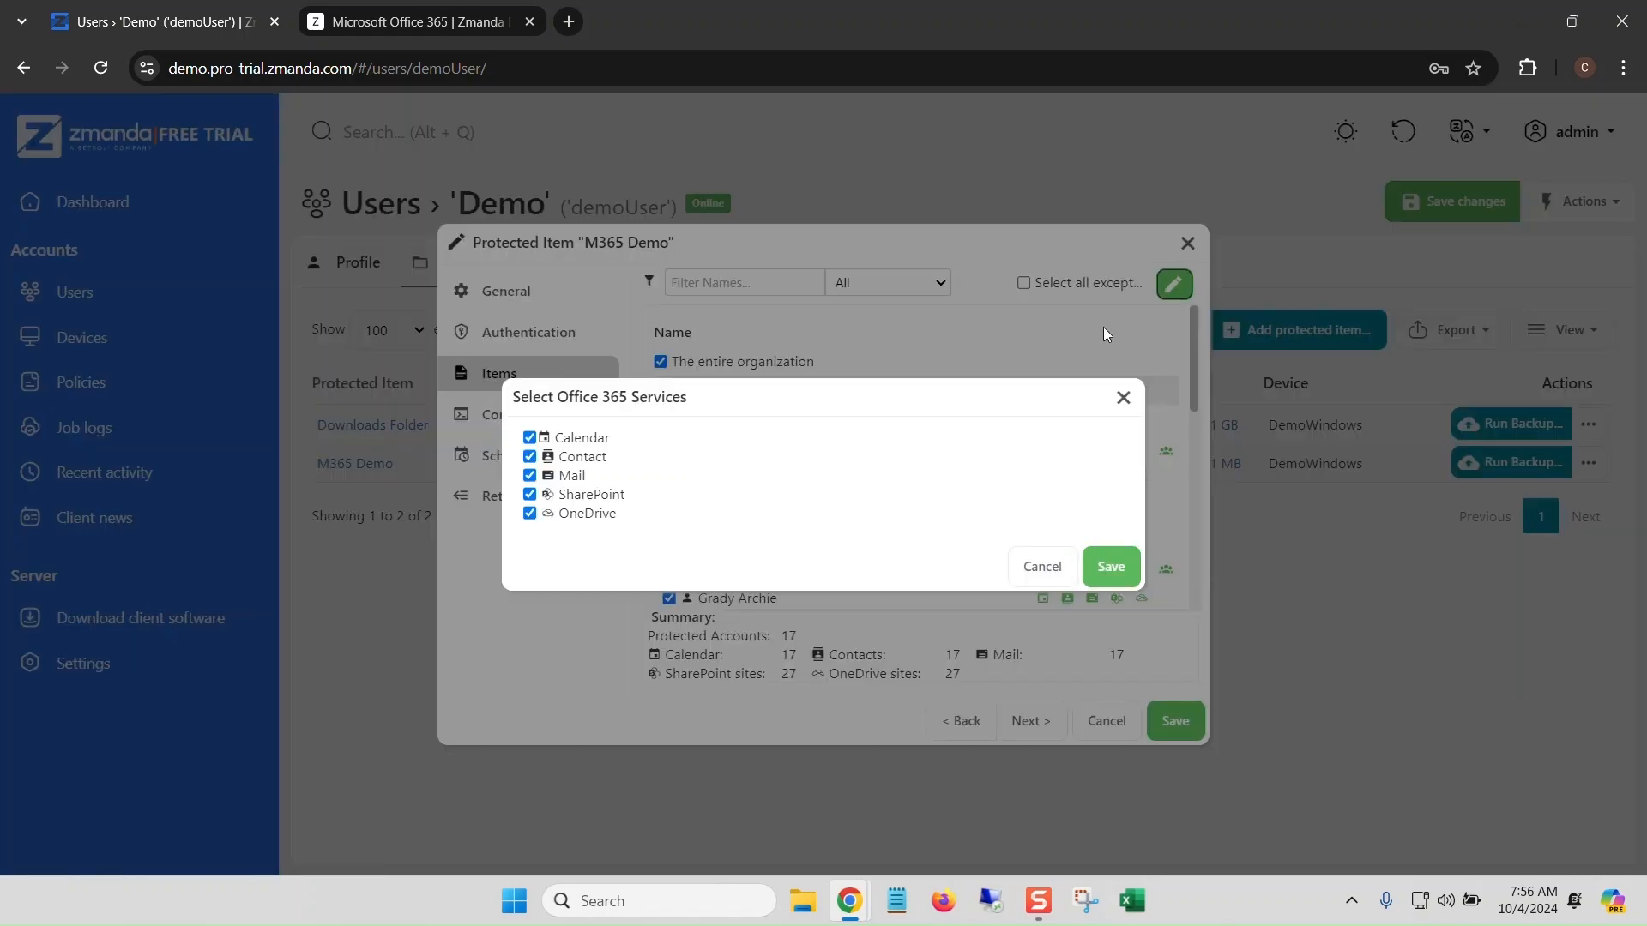
{"action": "left_click", "coordinate": [530, 494]}
{"action": "left_click", "coordinate": [529, 513]}
{"action": "left_click", "coordinate": [529, 456]}
{"action": "left_click", "coordinate": [529, 438]}
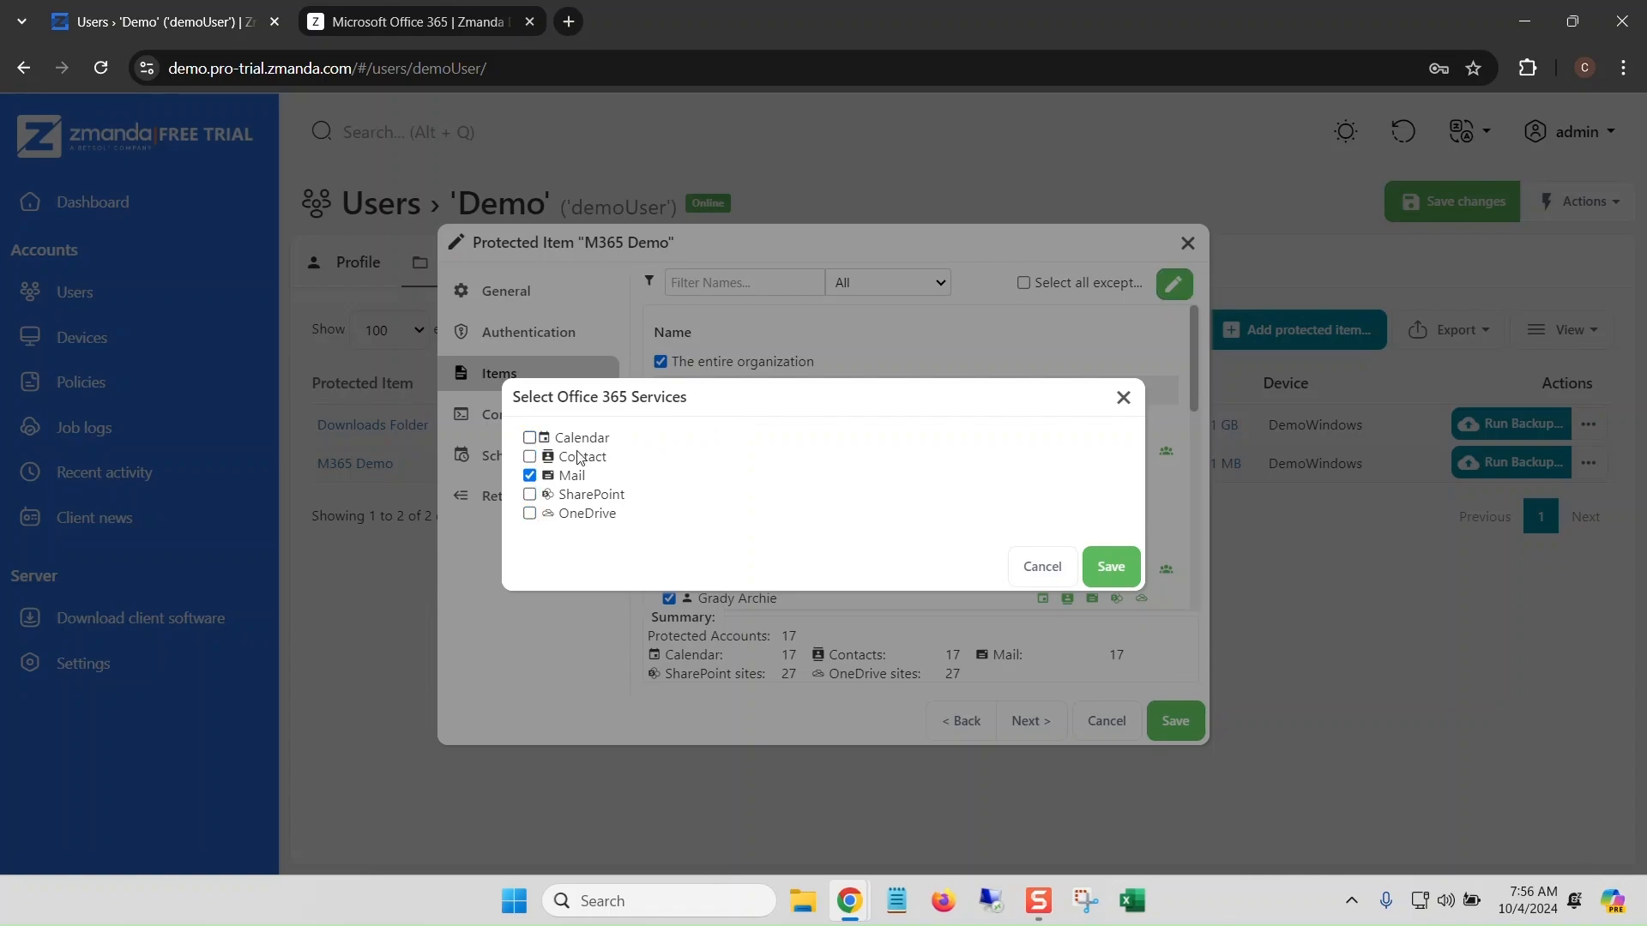
{"action": "left_click", "coordinate": [1115, 566]}
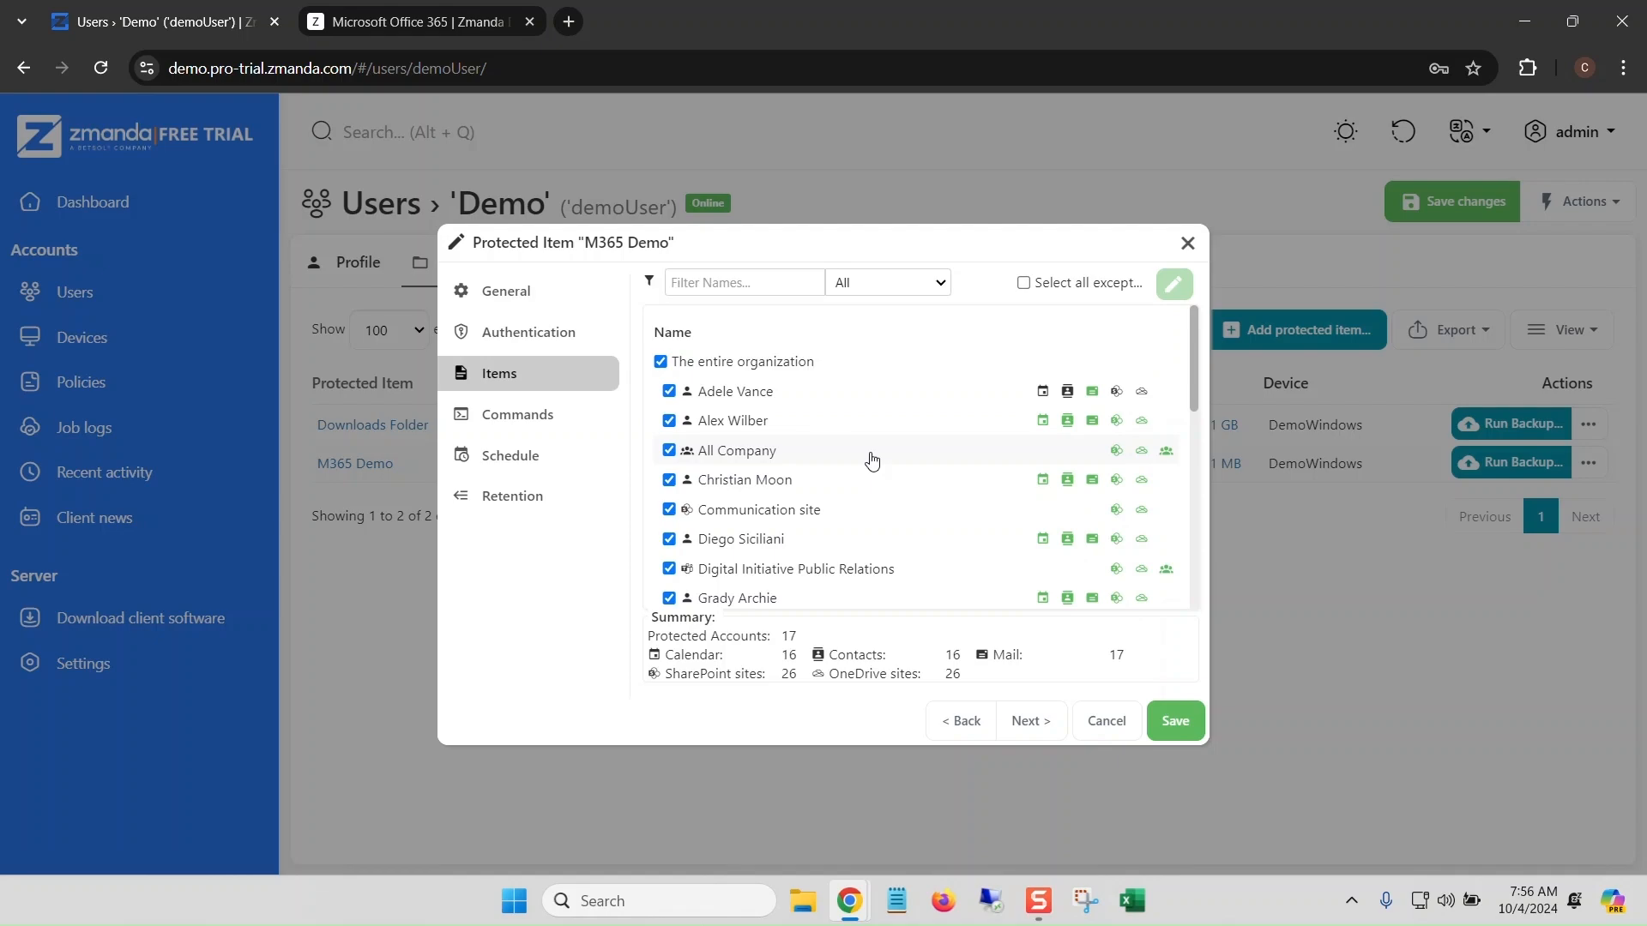
- Review the M365 Demo item's remaining accounts, commands, schedule and retention settings, and save the protected item
{"action": "scroll", "coordinate": [871, 460], "scroll_direction": "down", "scroll_amount": 2}
{"action": "scroll", "coordinate": [861, 475], "scroll_direction": "up", "scroll_amount": 1}
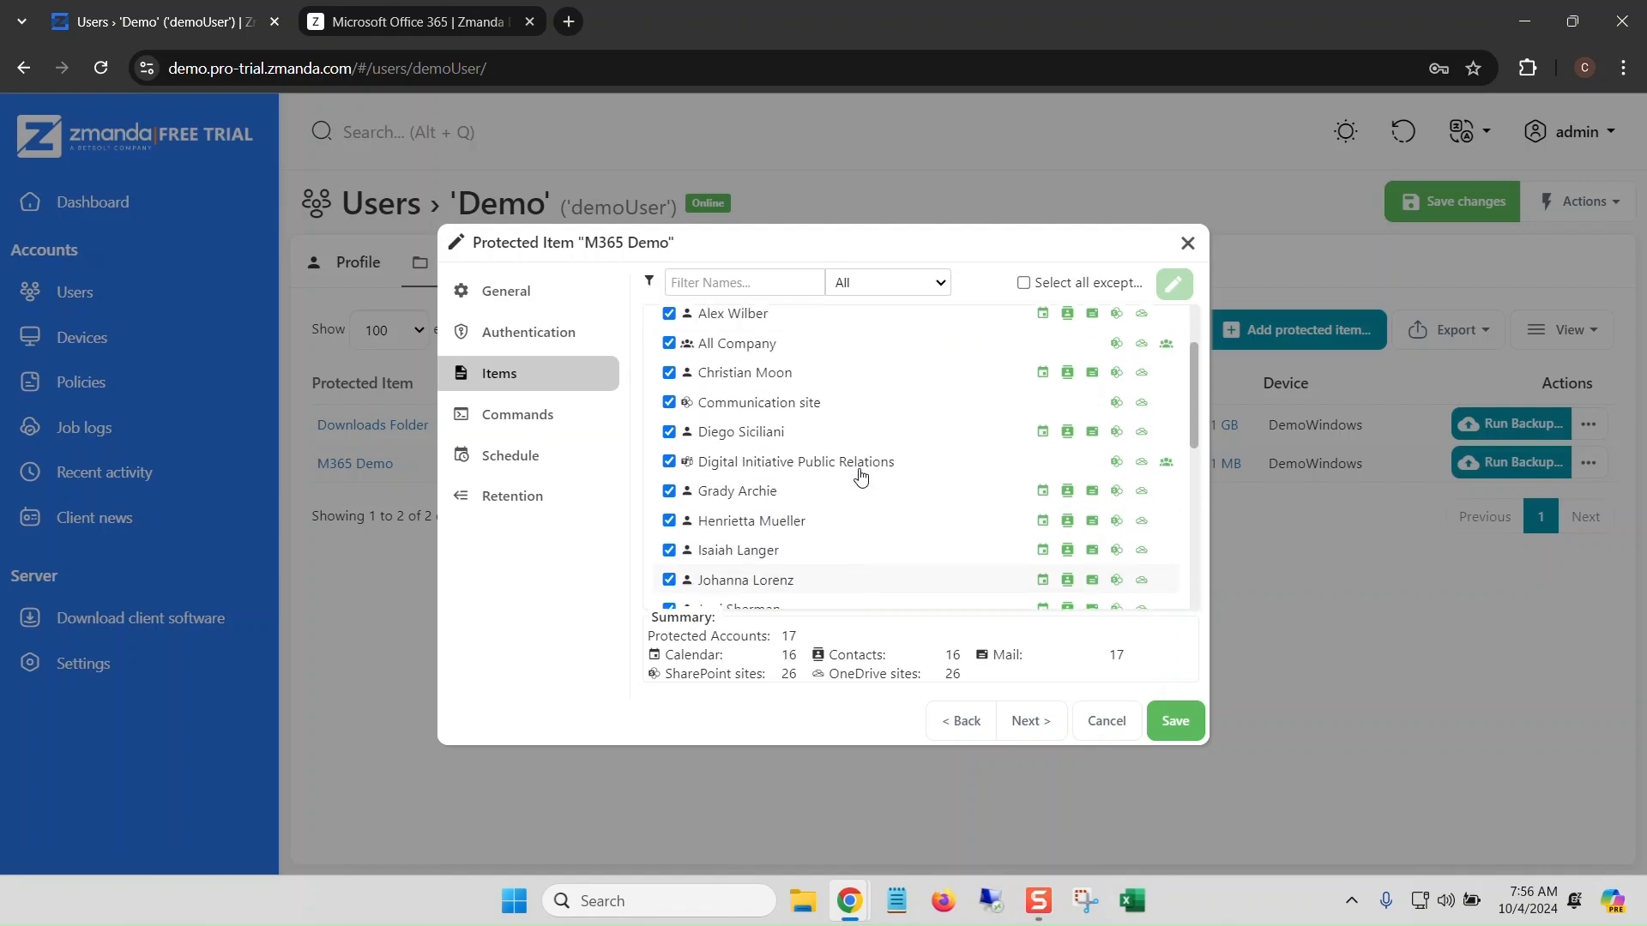
{"action": "left_click", "coordinate": [1039, 727]}
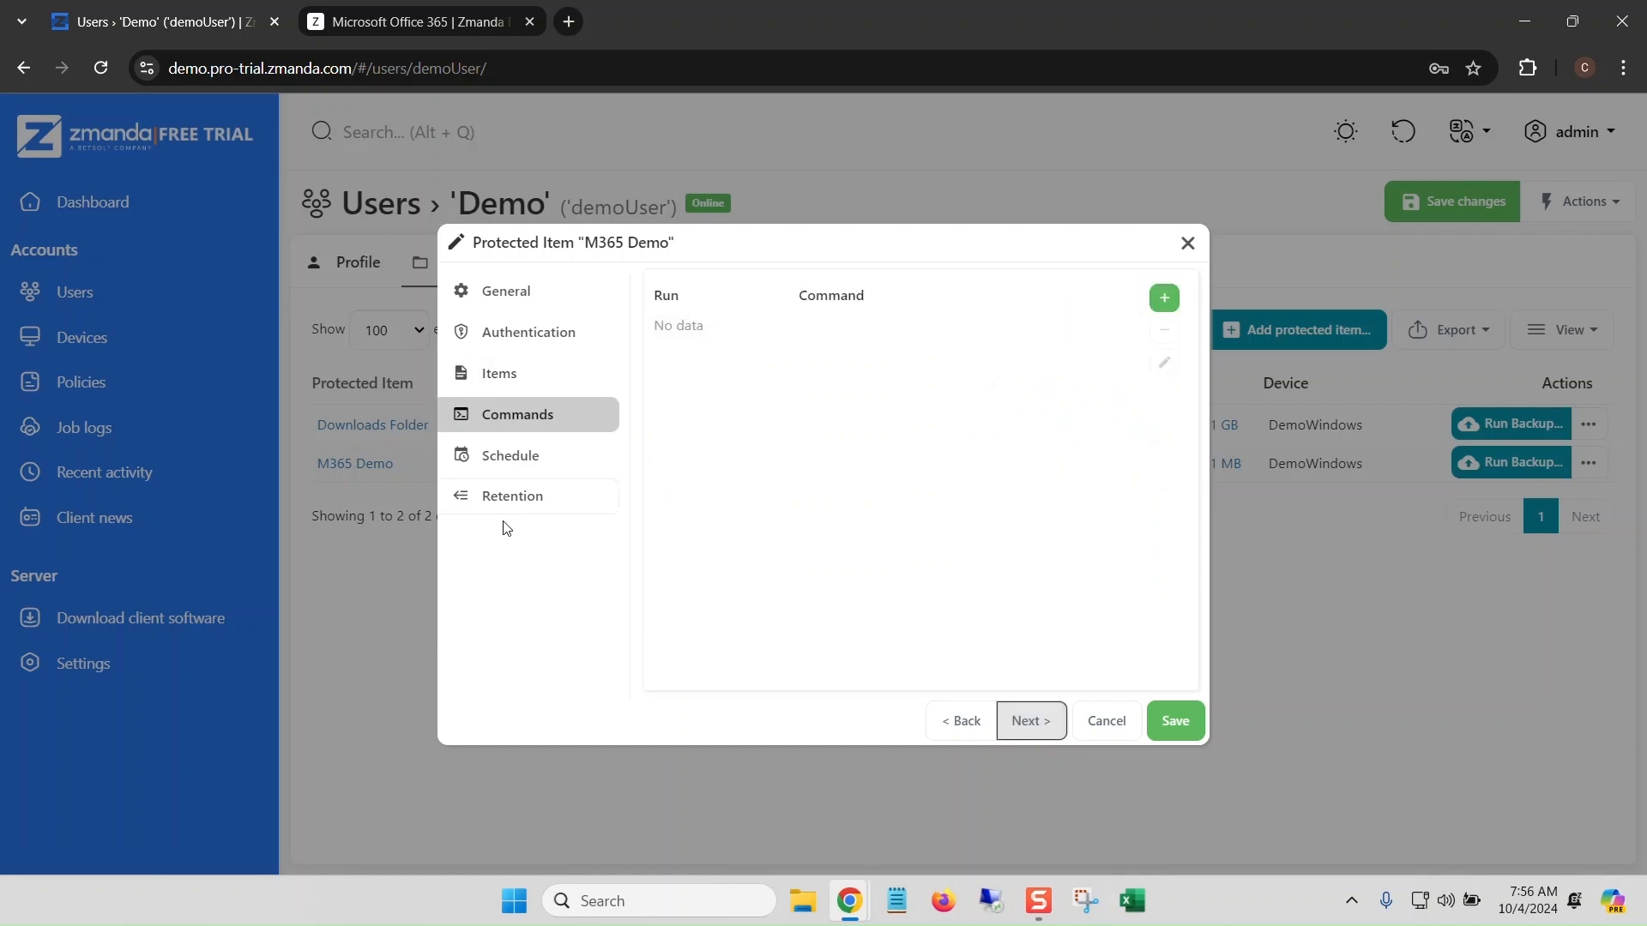
{"action": "left_click", "coordinate": [513, 467]}
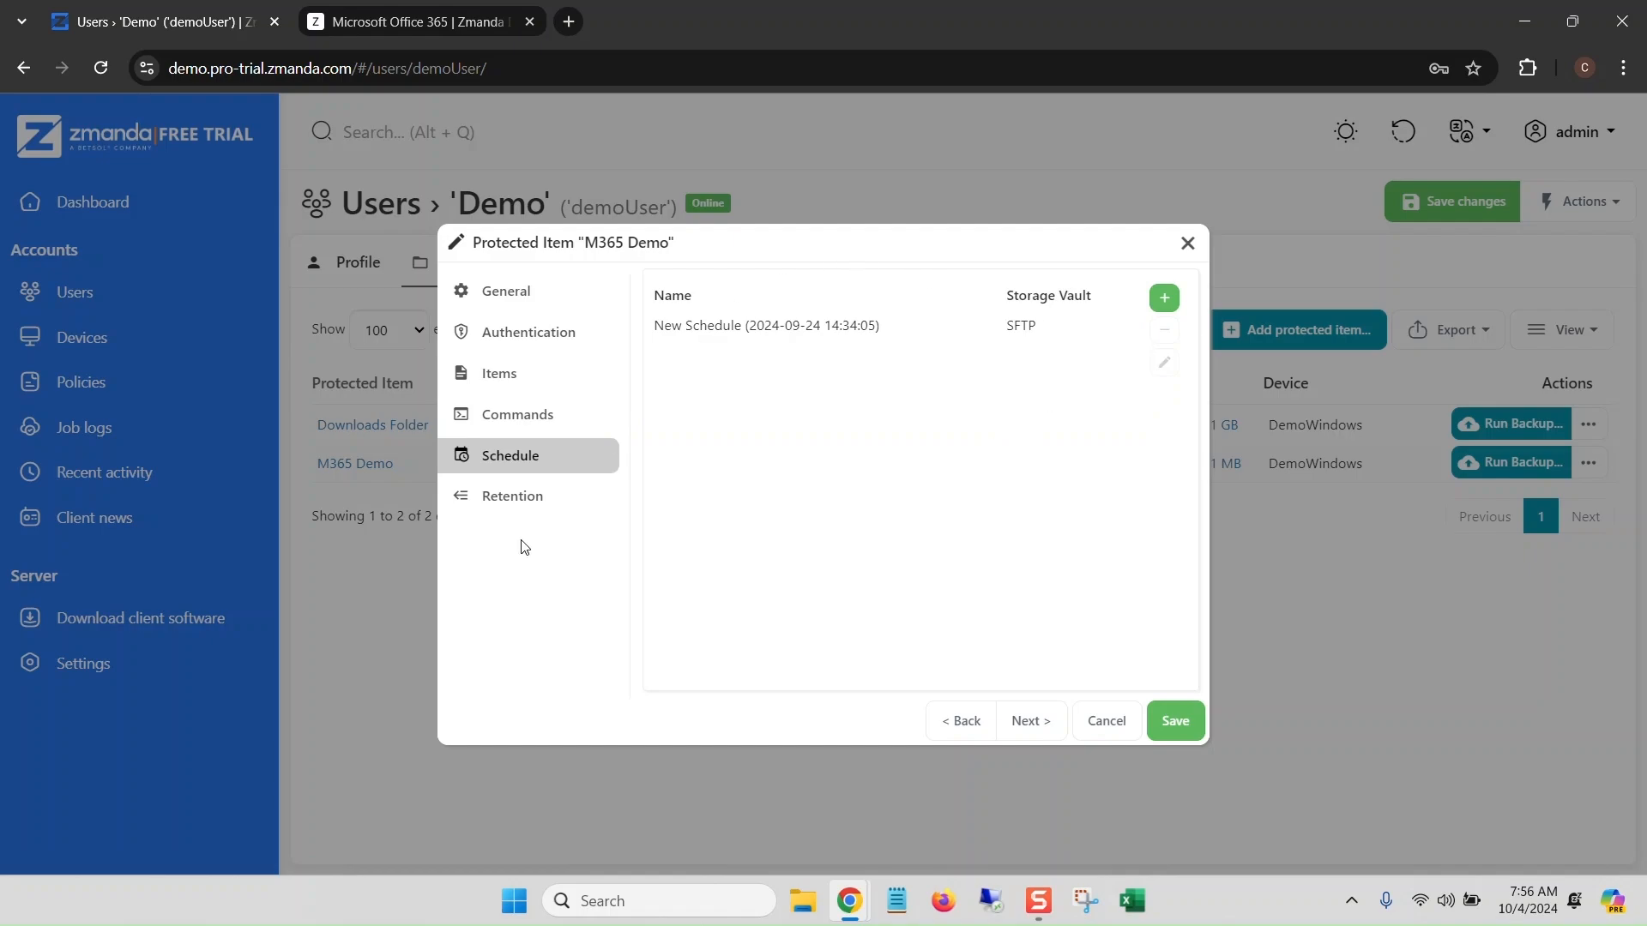
{"action": "left_click", "coordinate": [519, 506]}
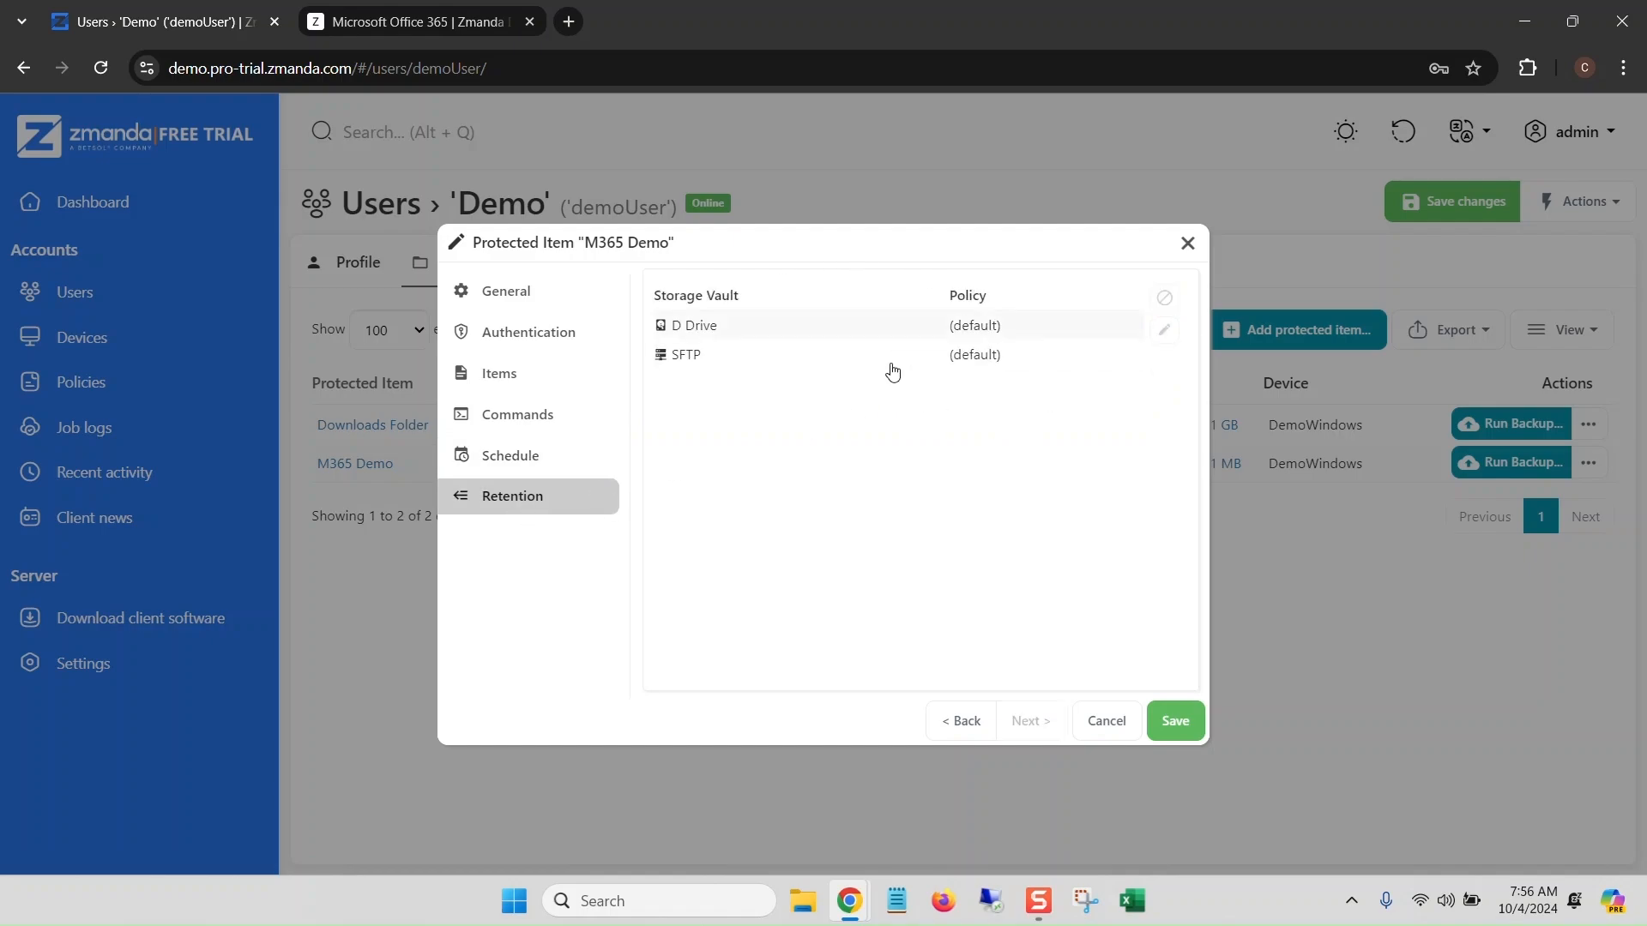
{"action": "left_click", "coordinate": [1173, 723]}
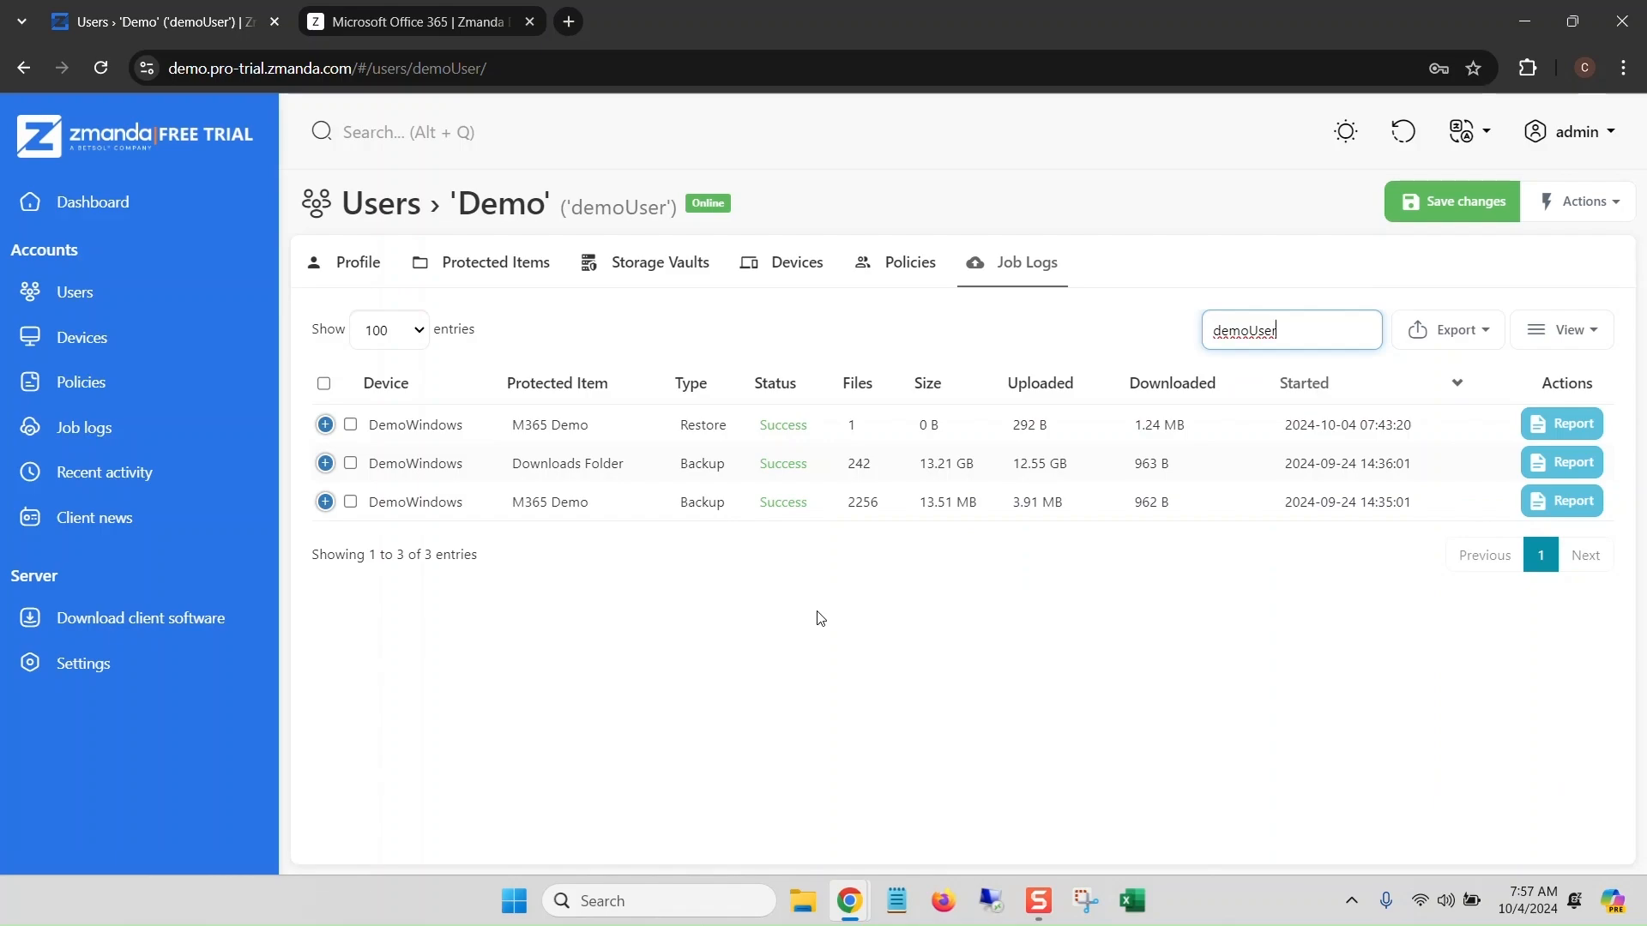
- Examine the job report of the M365 Demo backup started on 2024-09-24, including its mailbox log messages
{"action": "left_click", "coordinate": [1562, 502]}
{"action": "scroll", "coordinate": [829, 482], "scroll_direction": "down", "scroll_amount": 5}
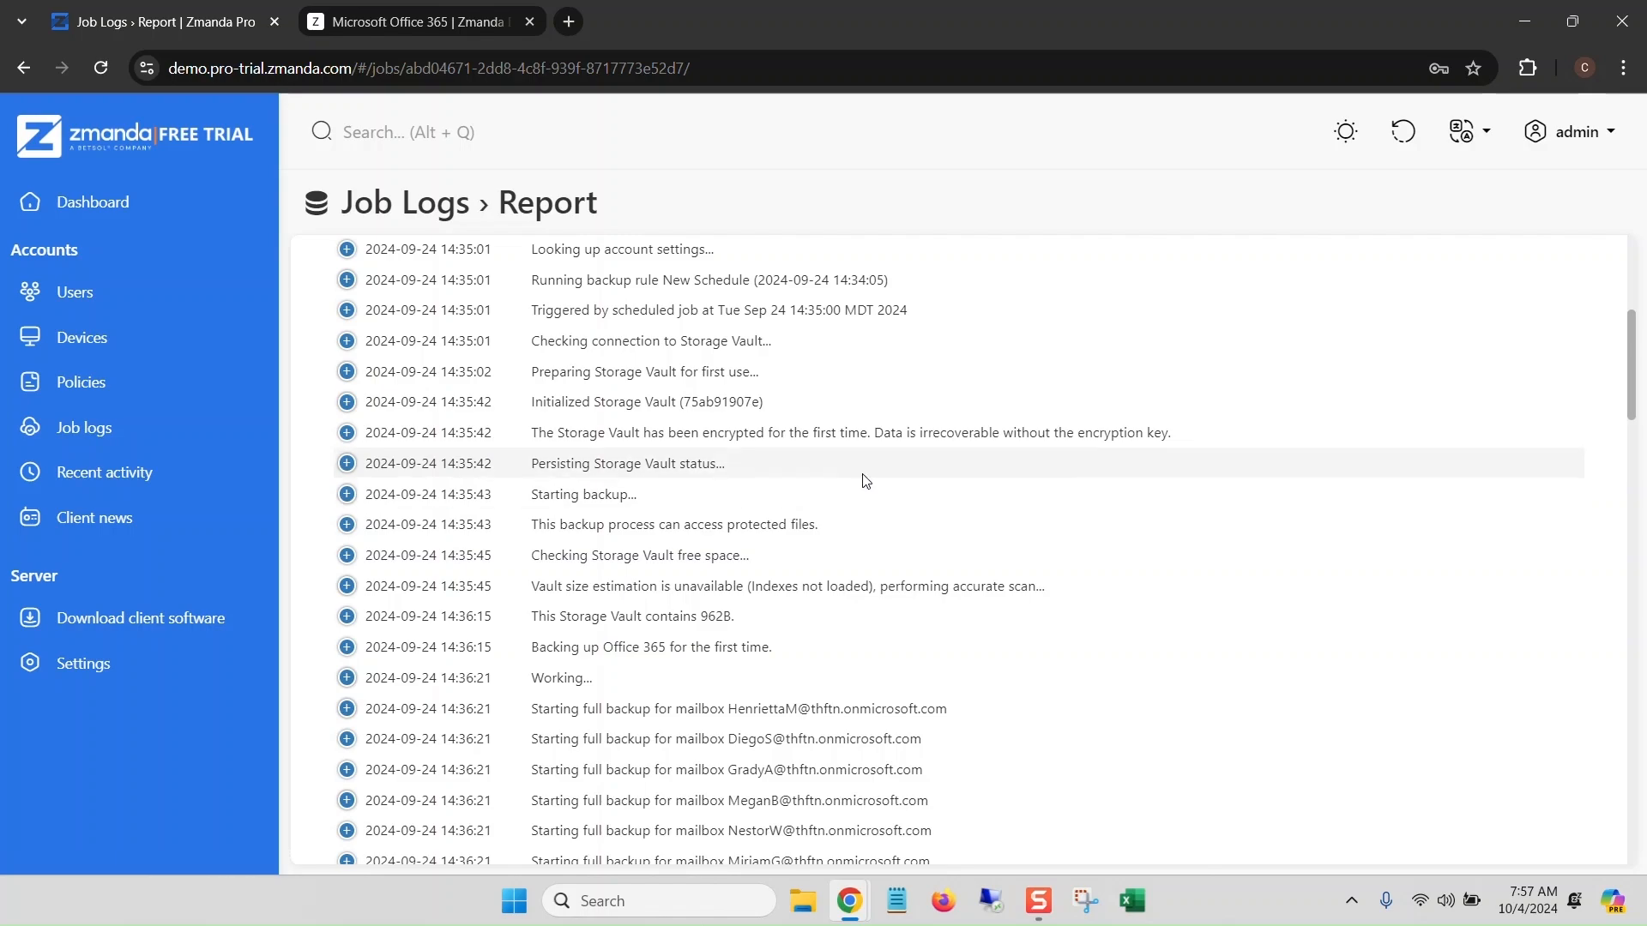
{"action": "scroll", "coordinate": [887, 459], "scroll_direction": "down", "scroll_amount": 6}
{"action": "scroll", "coordinate": [865, 479], "scroll_direction": "down", "scroll_amount": 2}
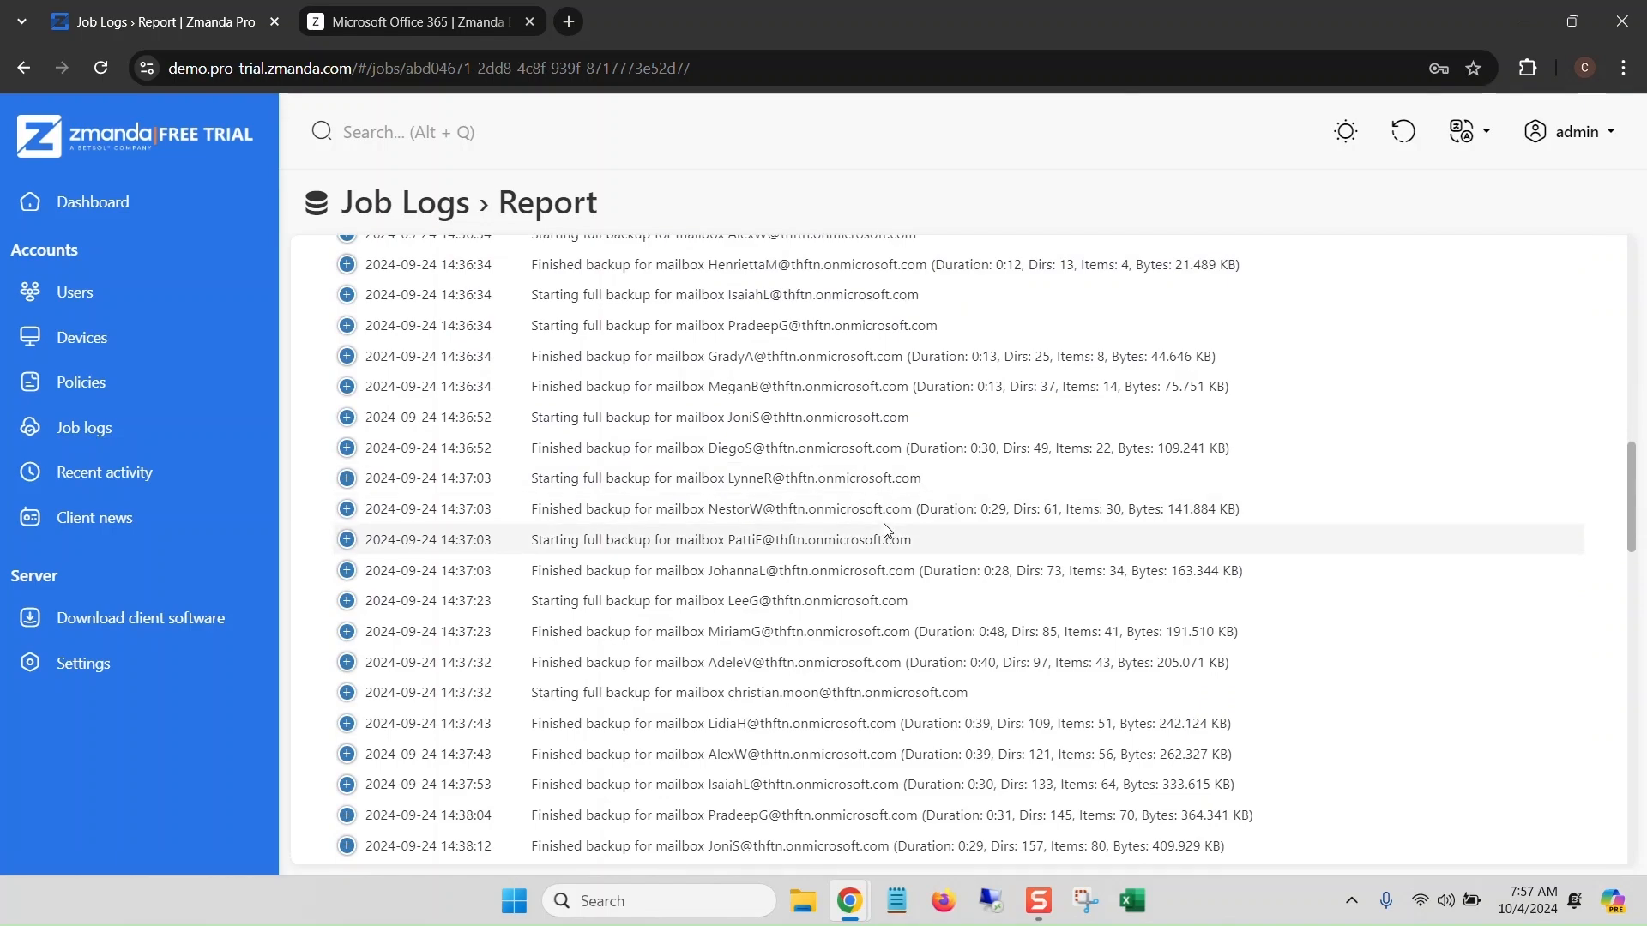
{"action": "scroll", "coordinate": [886, 529], "scroll_direction": "up", "scroll_amount": 11}
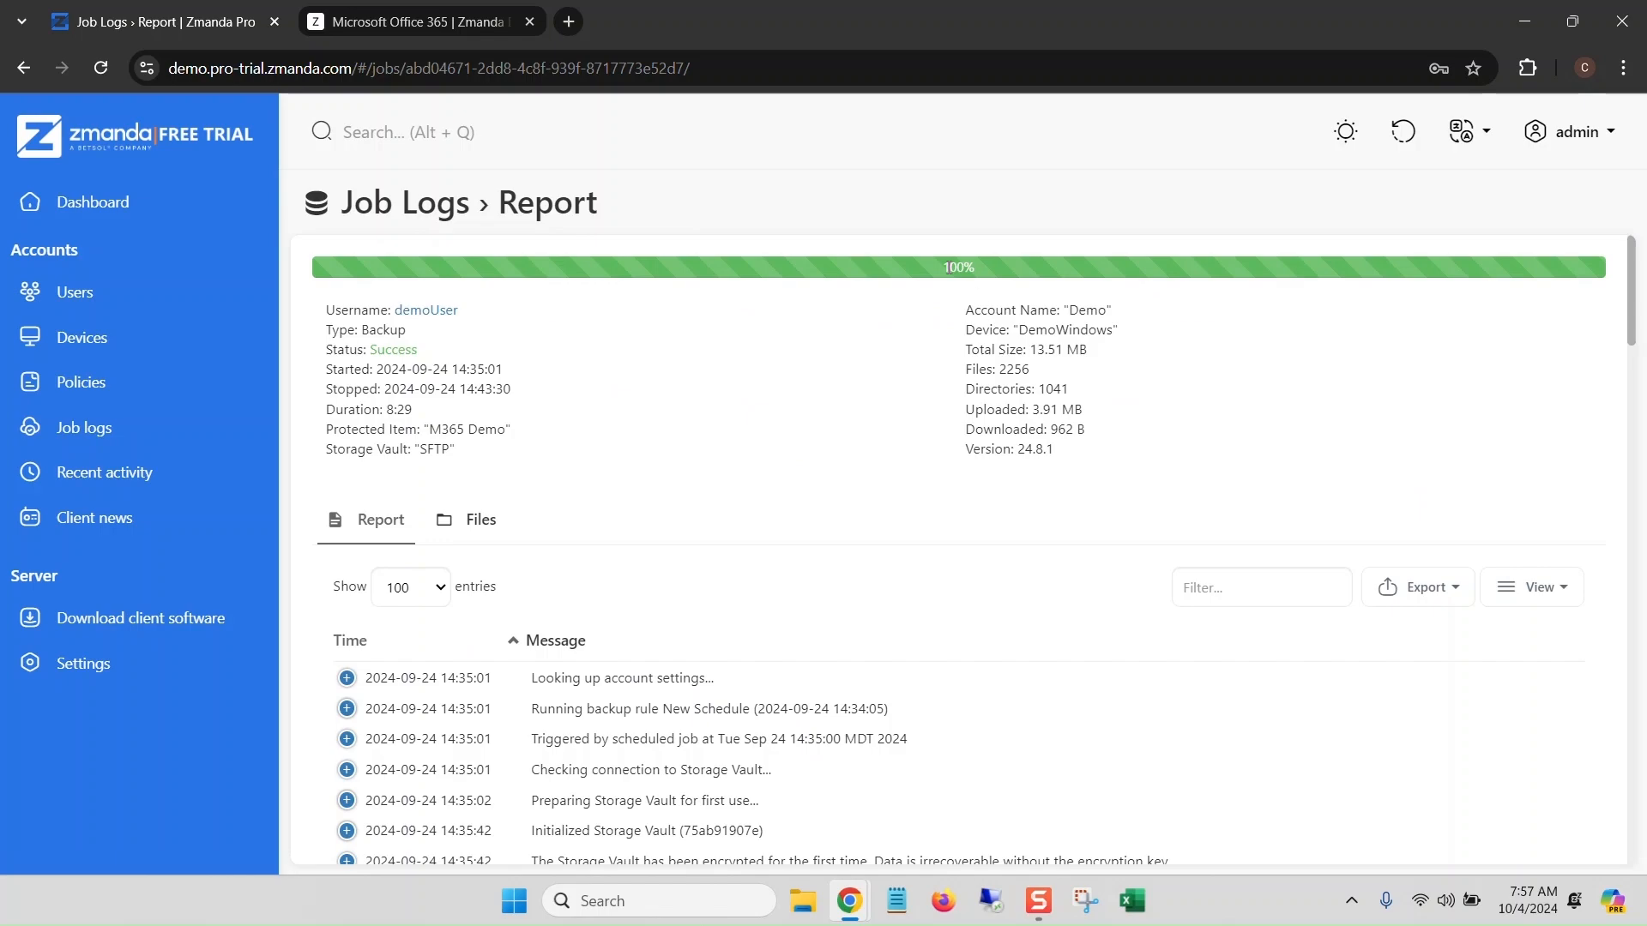
- Return to the Demo user and start a restore on the DemoWindows device from the SFTP storage vault
{"action": "left_click", "coordinate": [440, 311]}
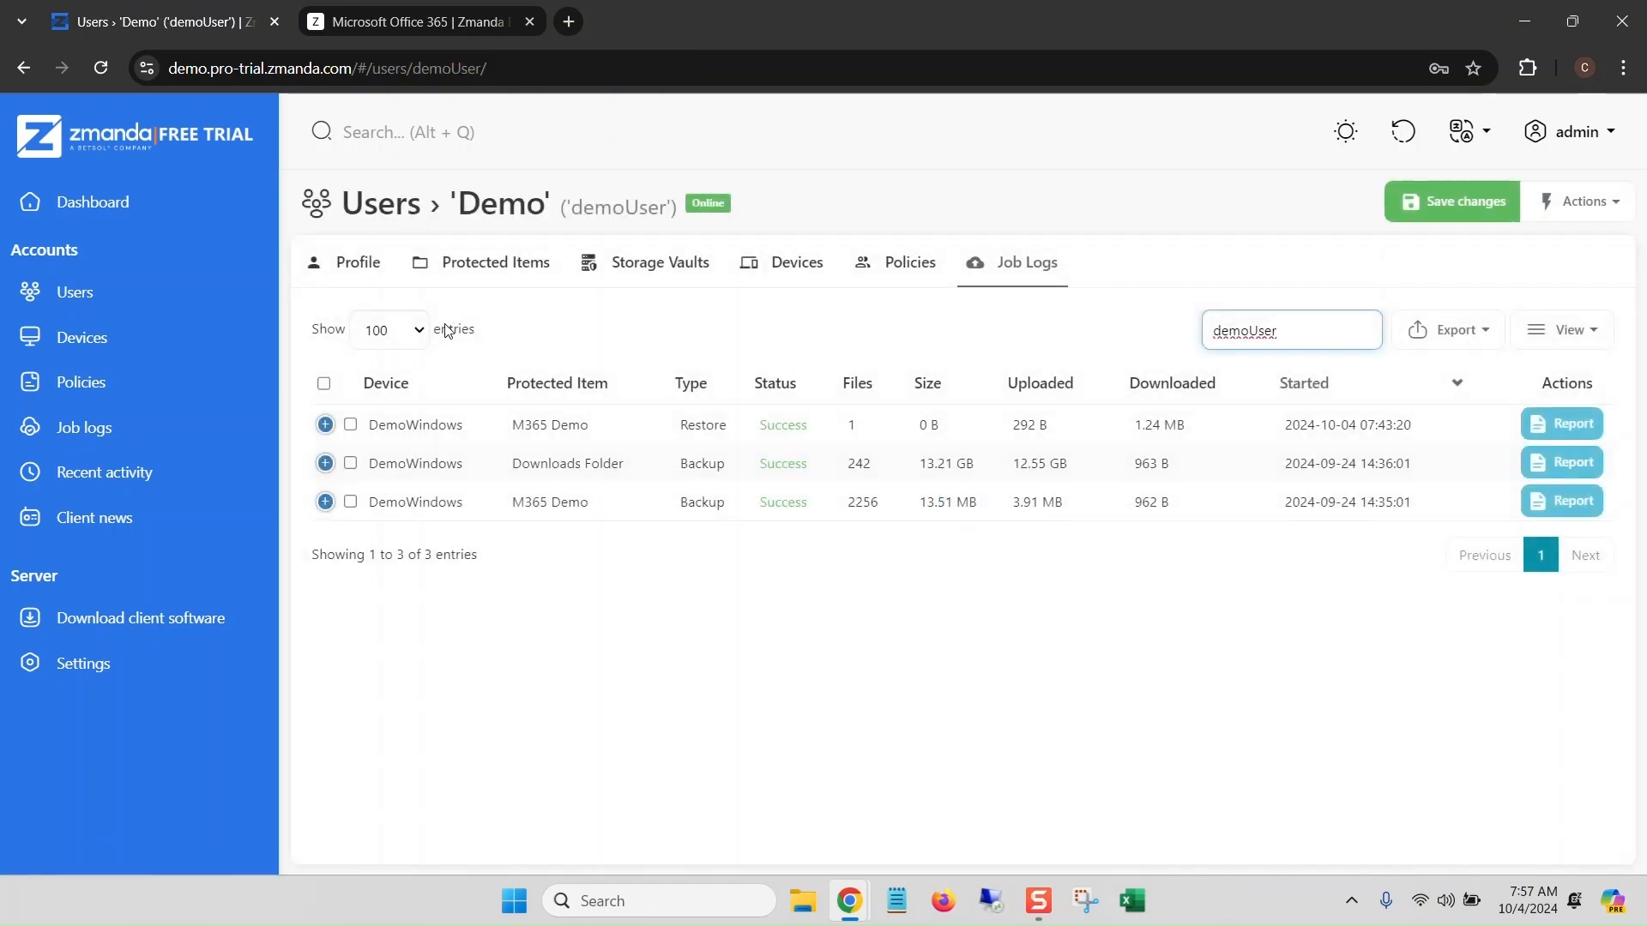
{"action": "left_click", "coordinate": [761, 268]}
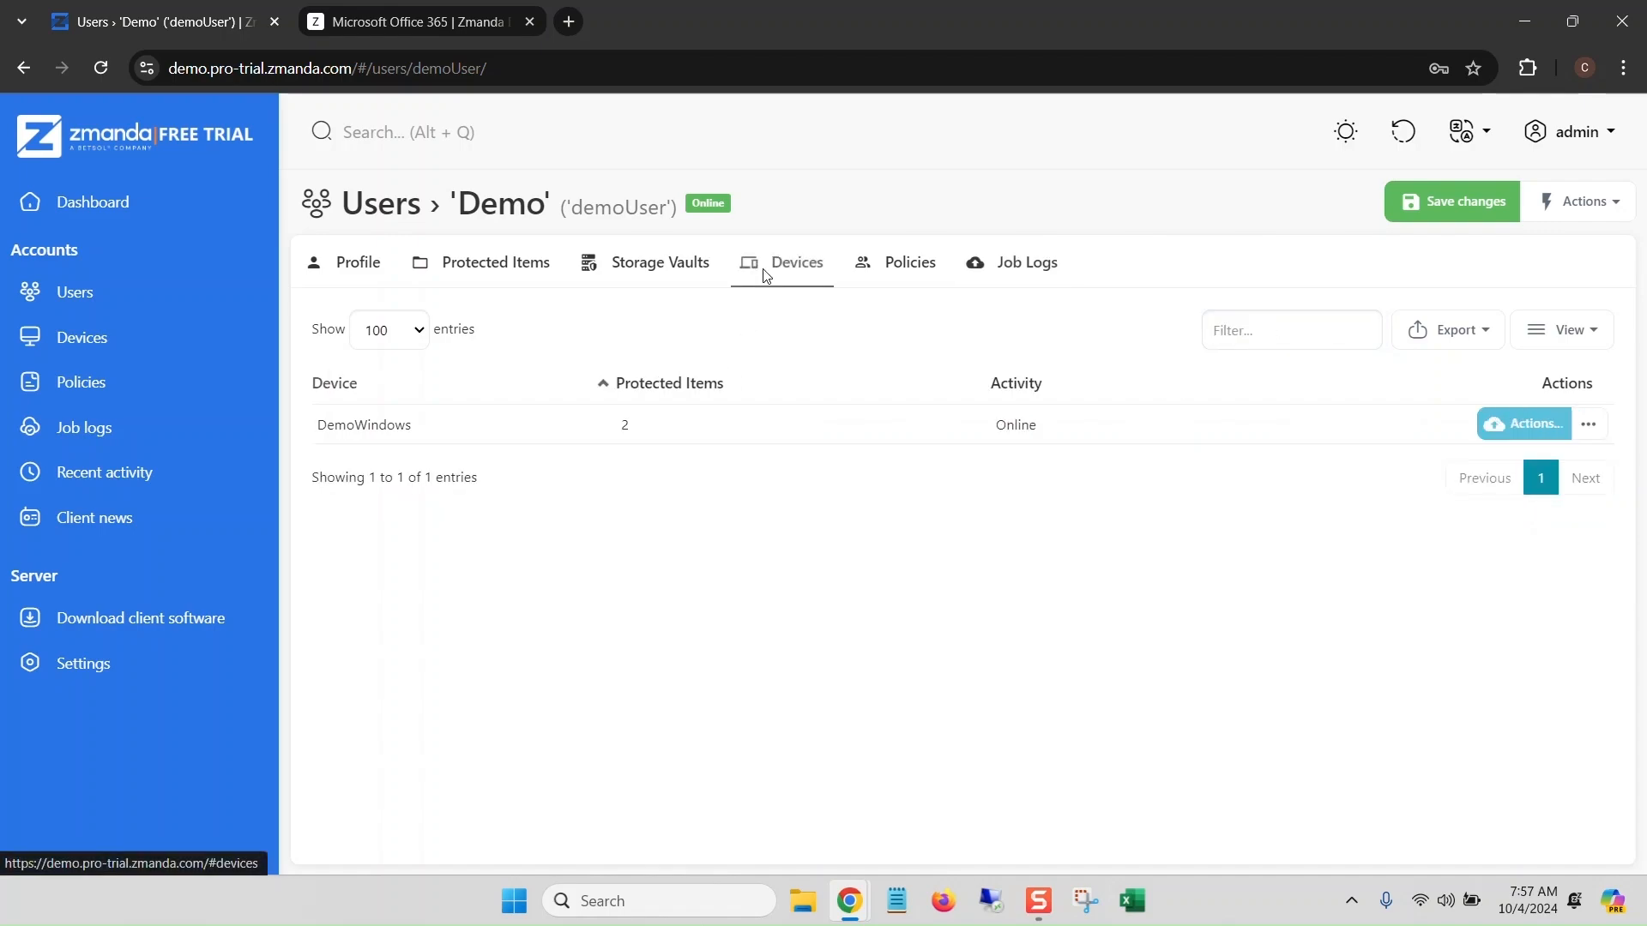
{"action": "left_click", "coordinate": [1487, 424]}
{"action": "left_click", "coordinate": [766, 484]}
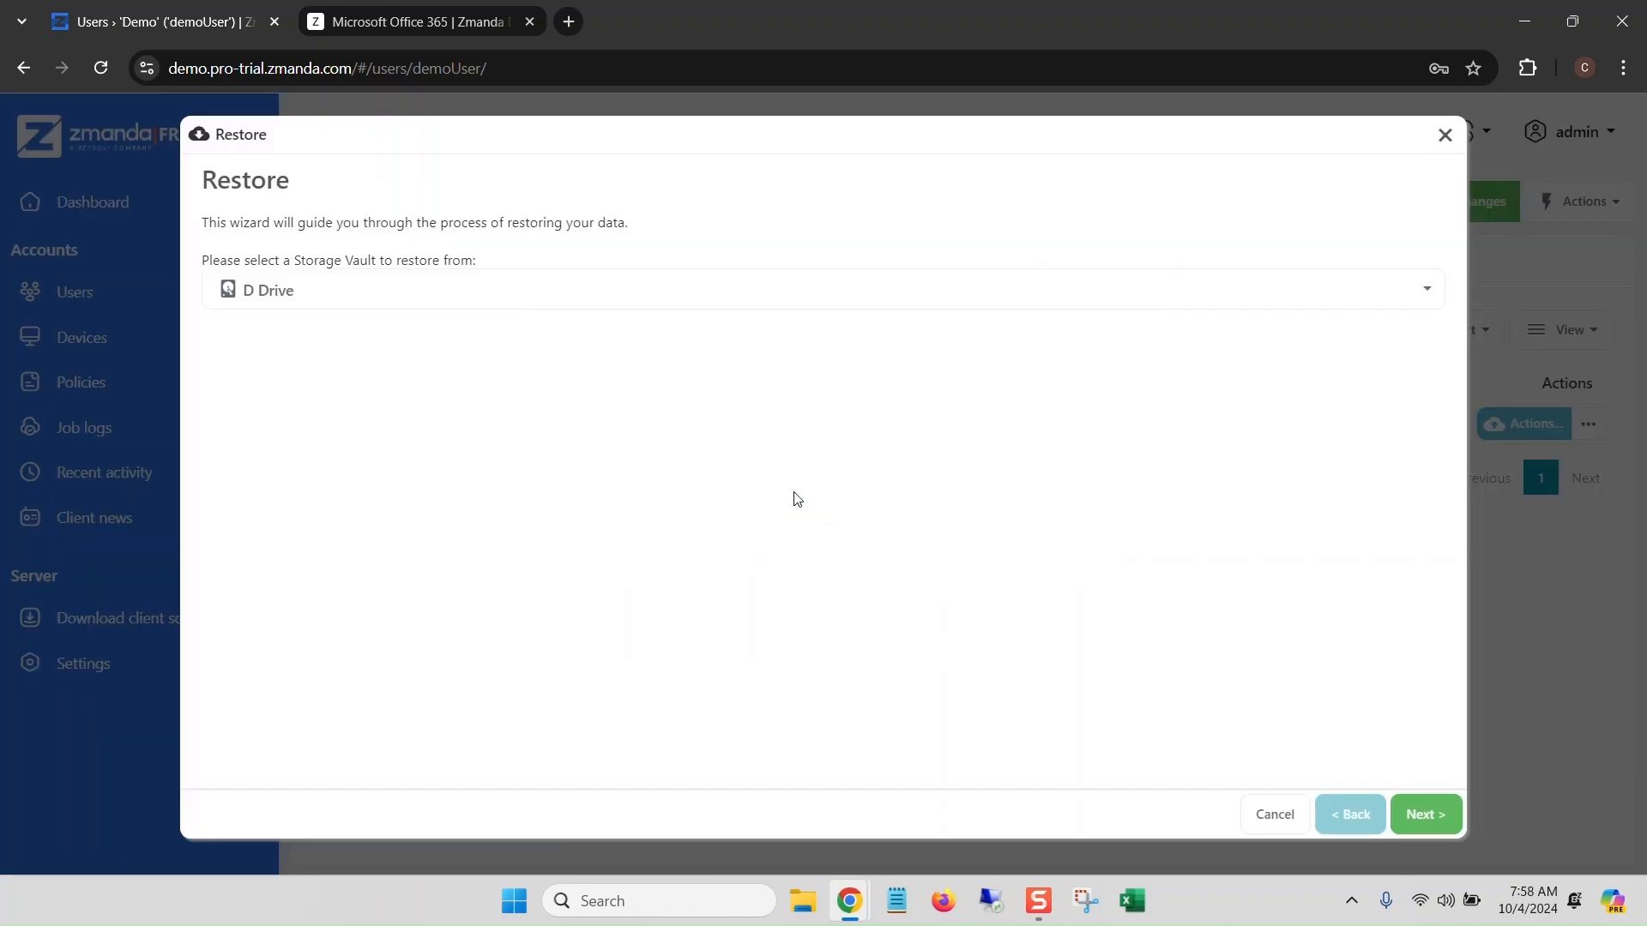
{"action": "left_click", "coordinate": [637, 304]}
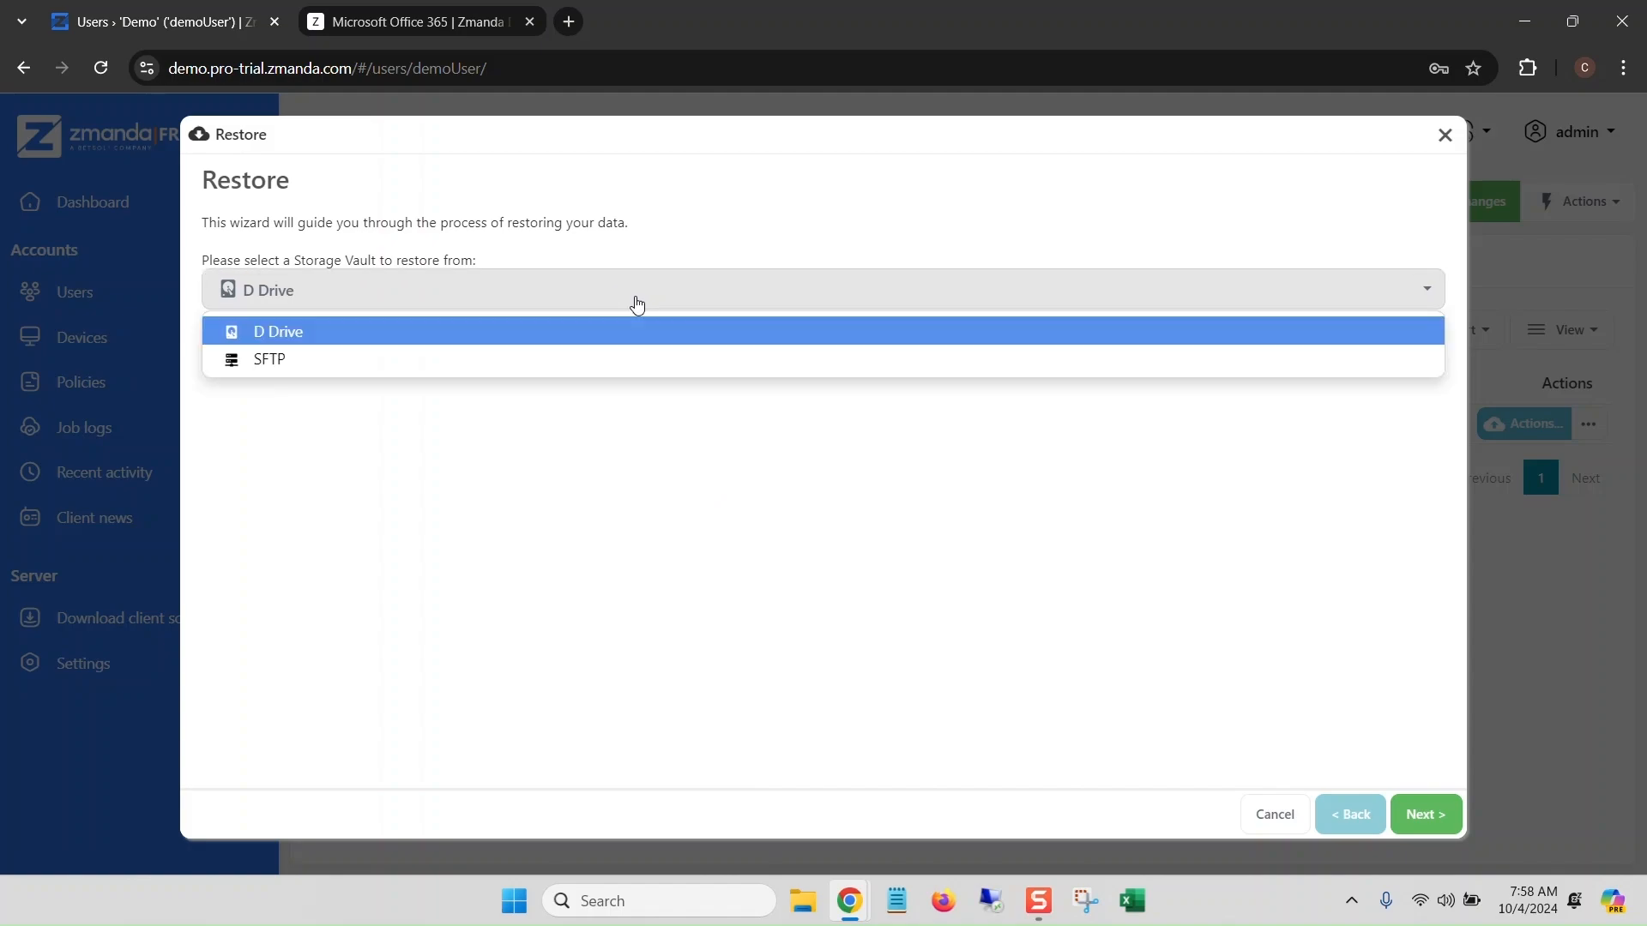
{"action": "left_click", "coordinate": [532, 360]}
{"action": "left_click", "coordinate": [1425, 815]}
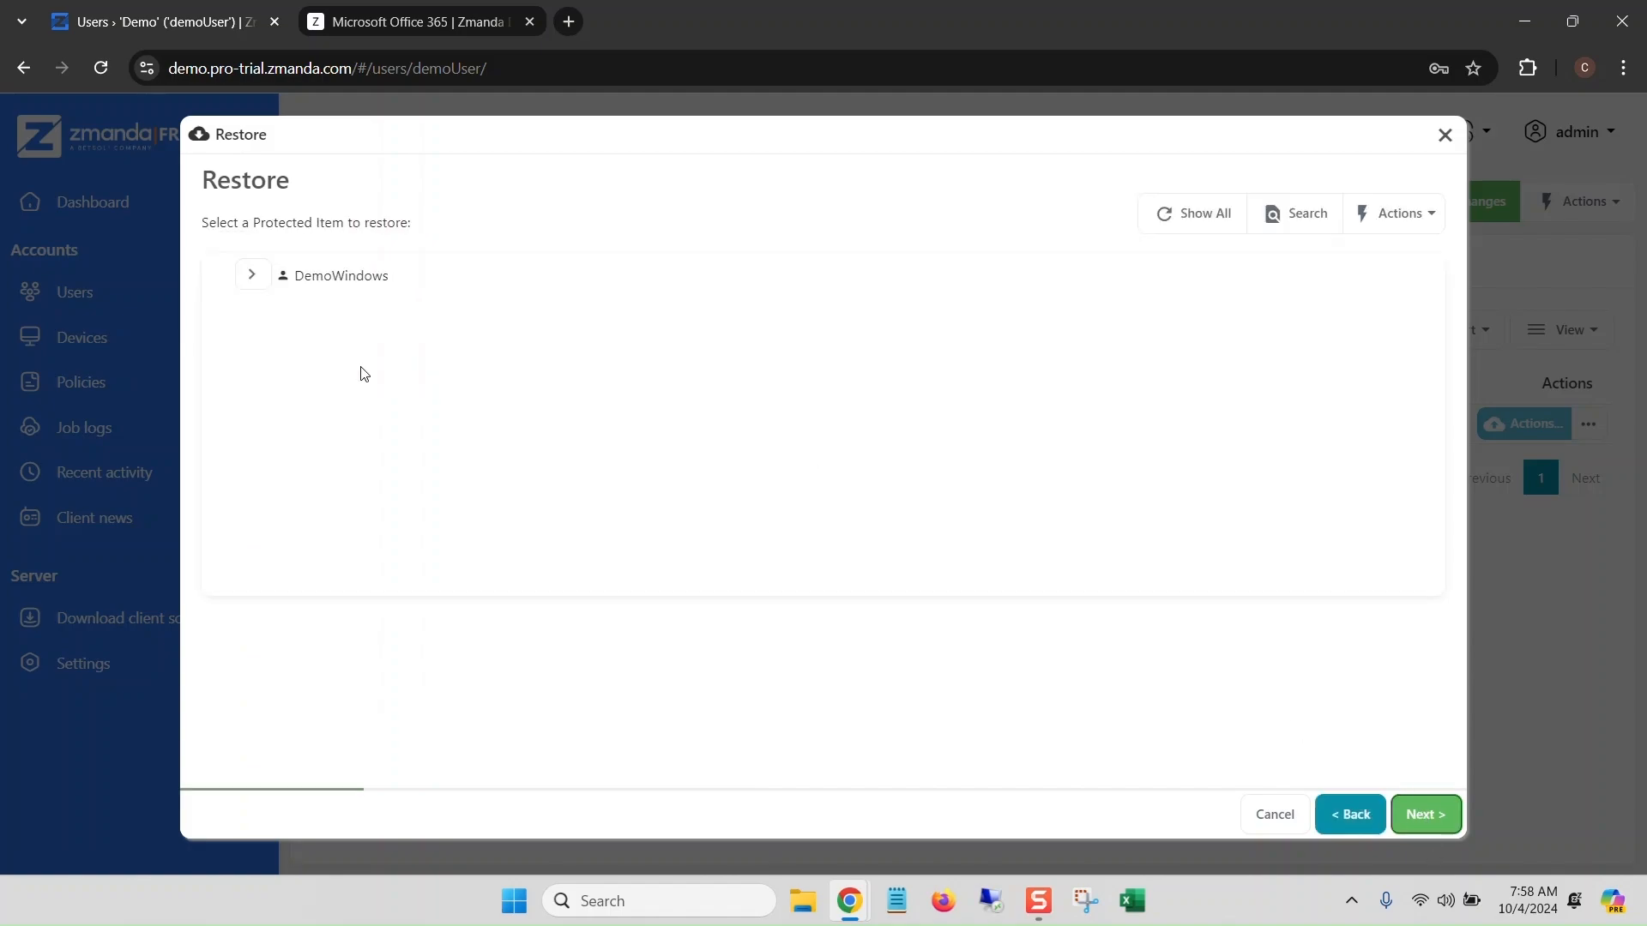
- Choose the Latest snapshot of the M365 Demo protected item under DemoWindows as the restore source
{"action": "left_click", "coordinate": [256, 275]}
{"action": "left_click", "coordinate": [264, 361]}
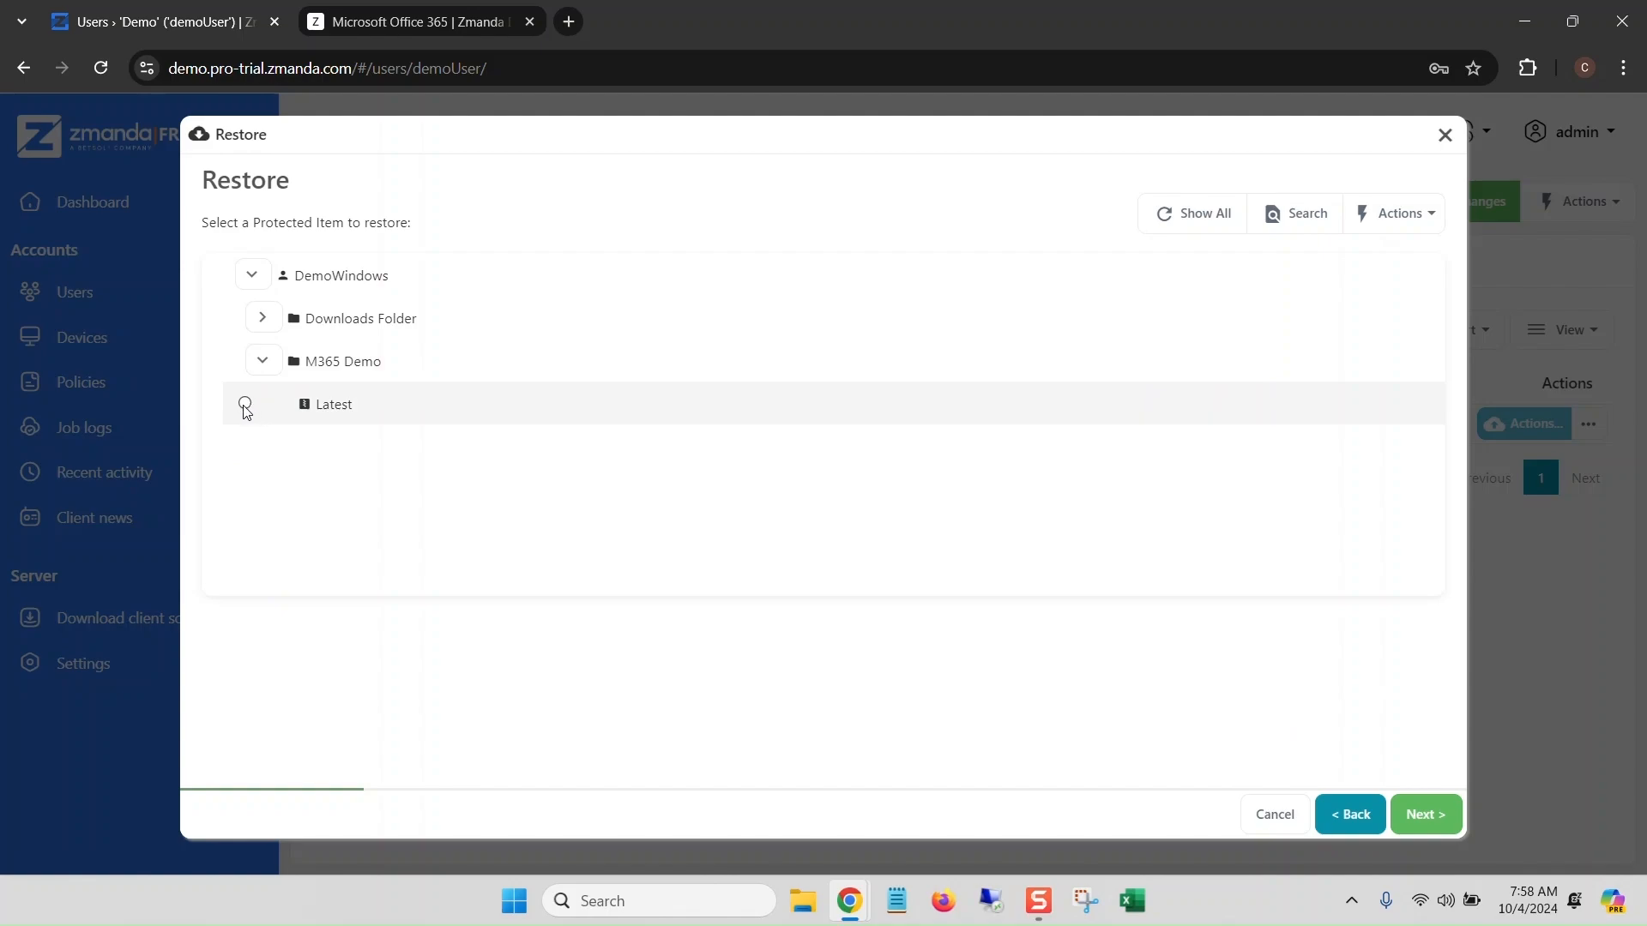
{"action": "left_click", "coordinate": [244, 404]}
{"action": "left_click", "coordinate": [1424, 815]}
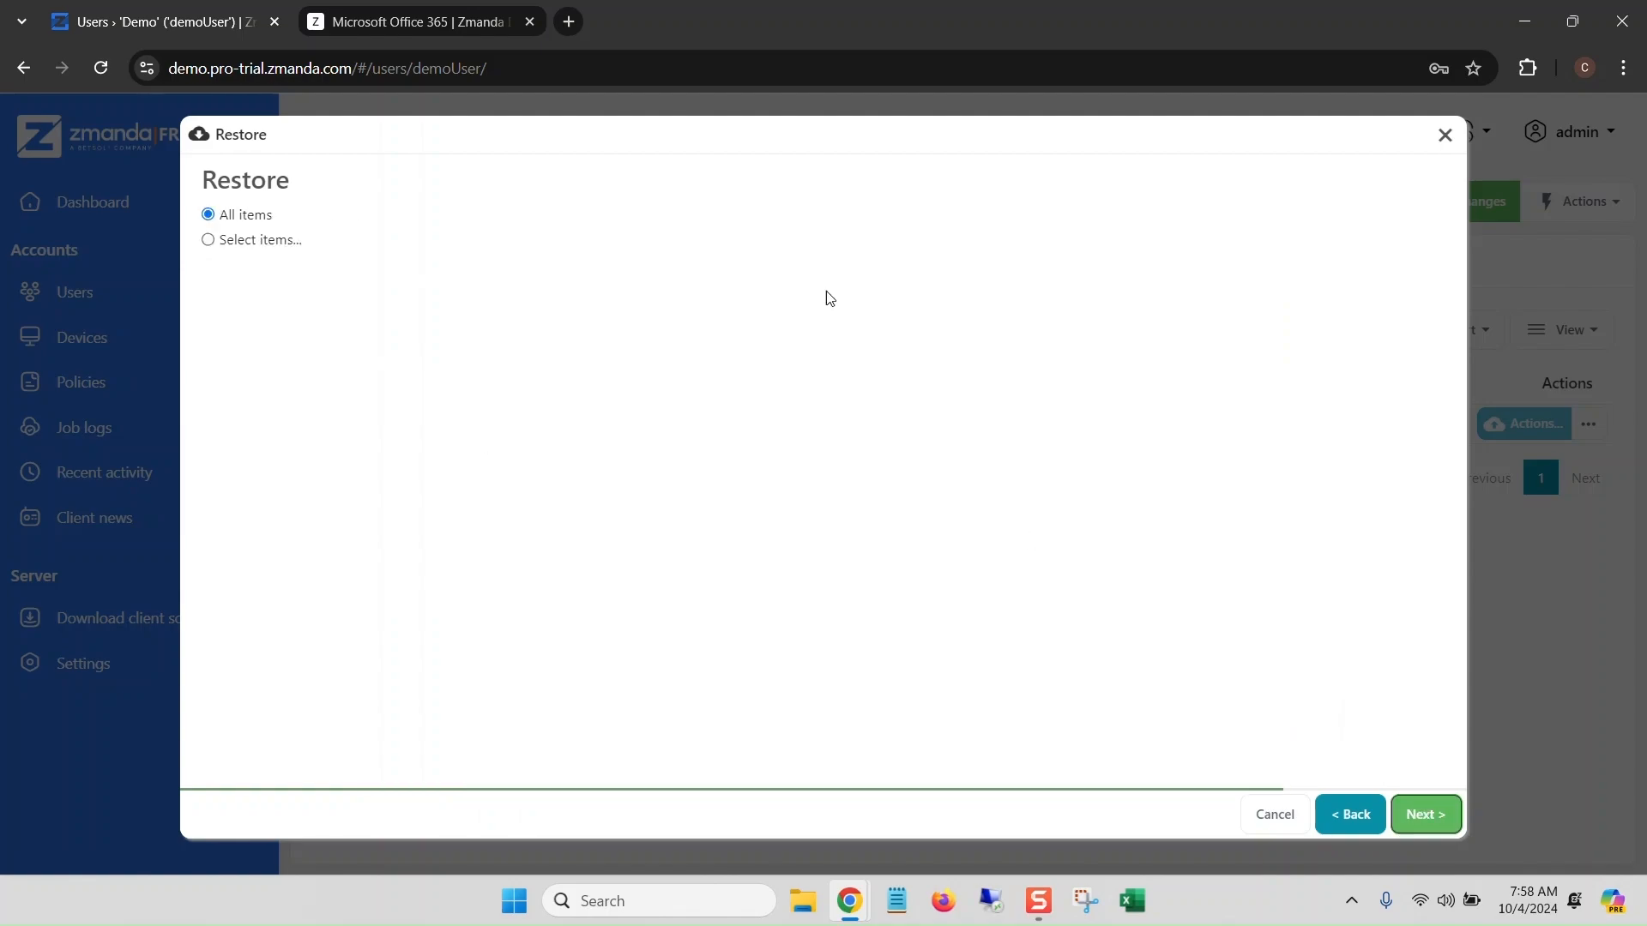
- Limit the restore to selected items and pick the Stocks email from the second listed account's Sent Items folder
{"action": "left_click", "coordinate": [207, 240]}
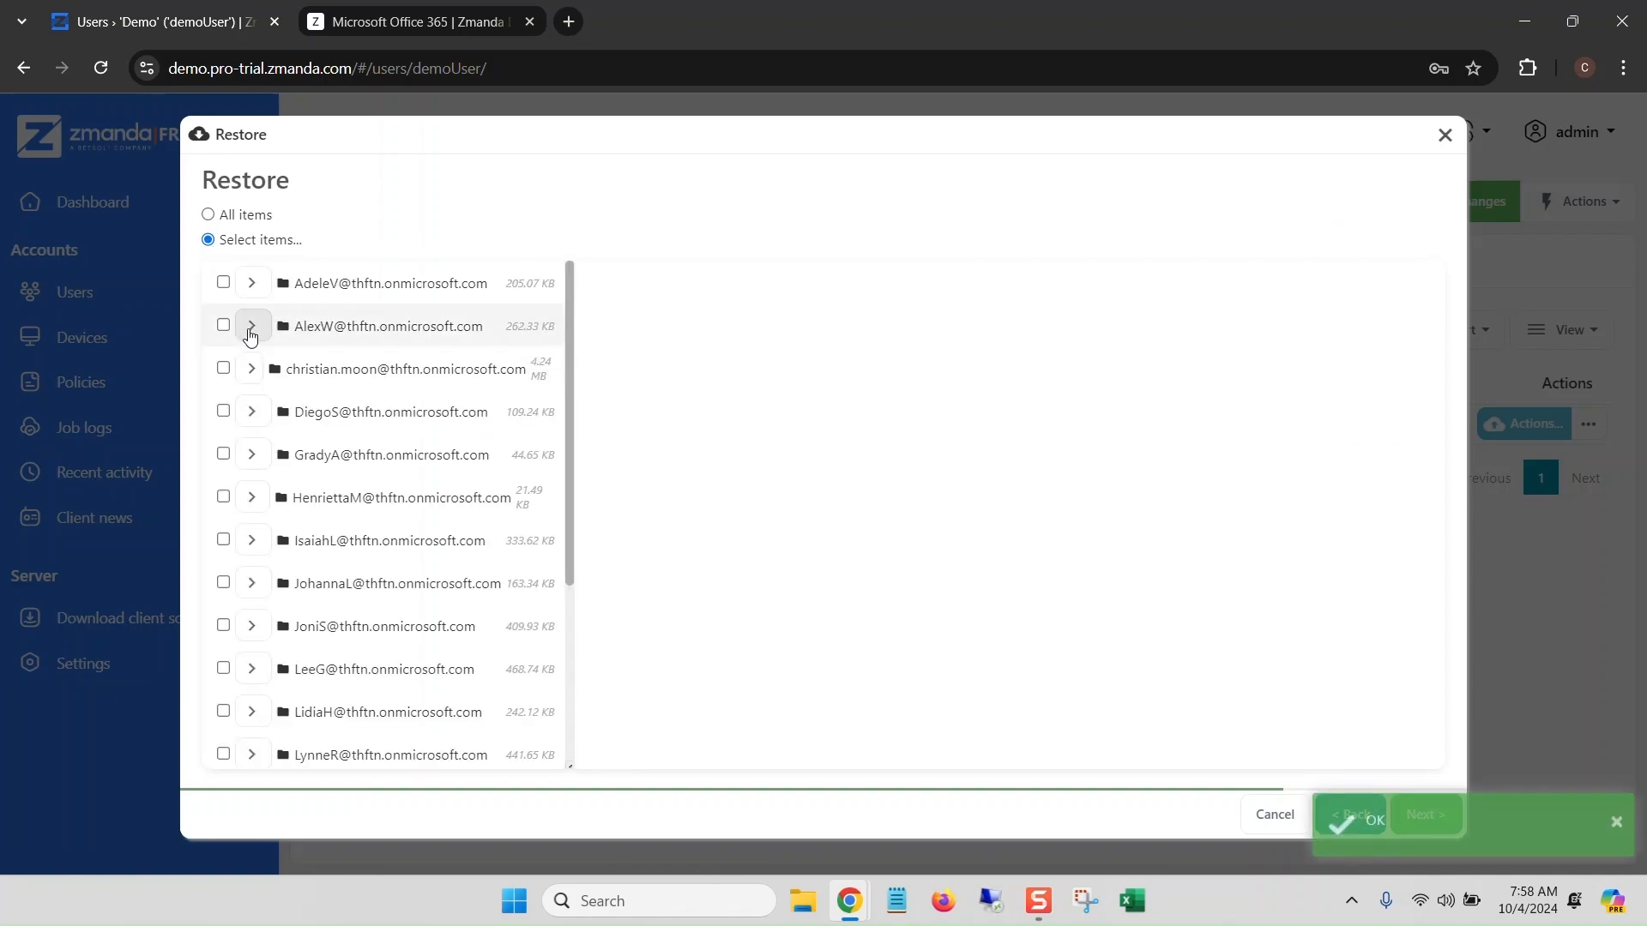
{"action": "left_click", "coordinate": [250, 331]}
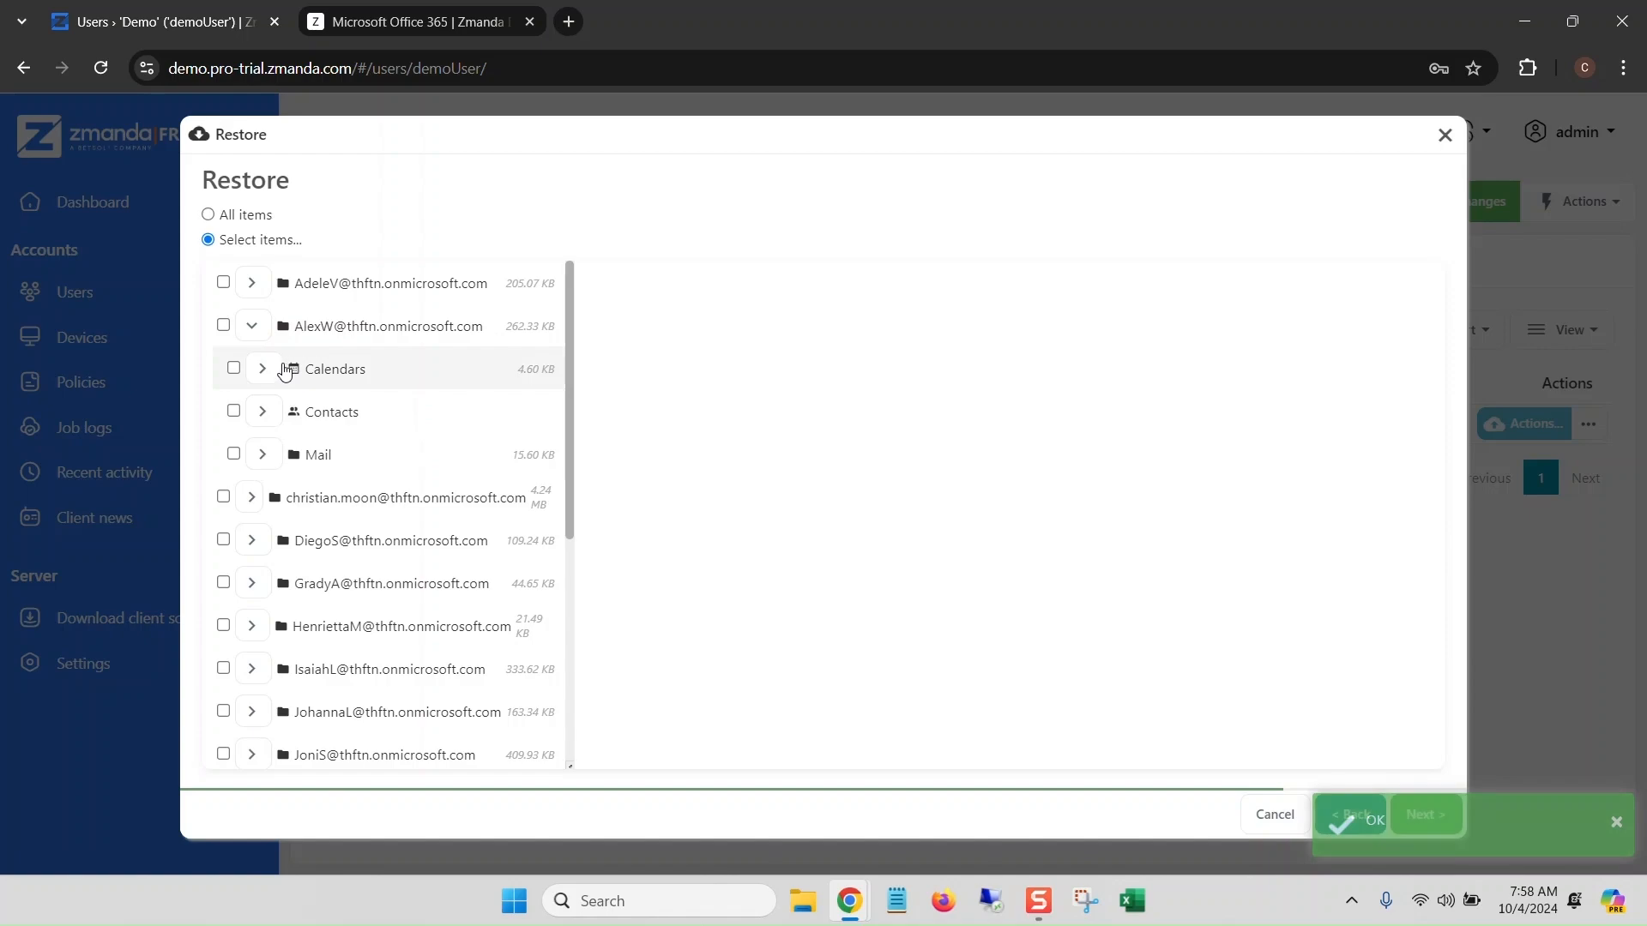
{"action": "left_click", "coordinate": [262, 453]}
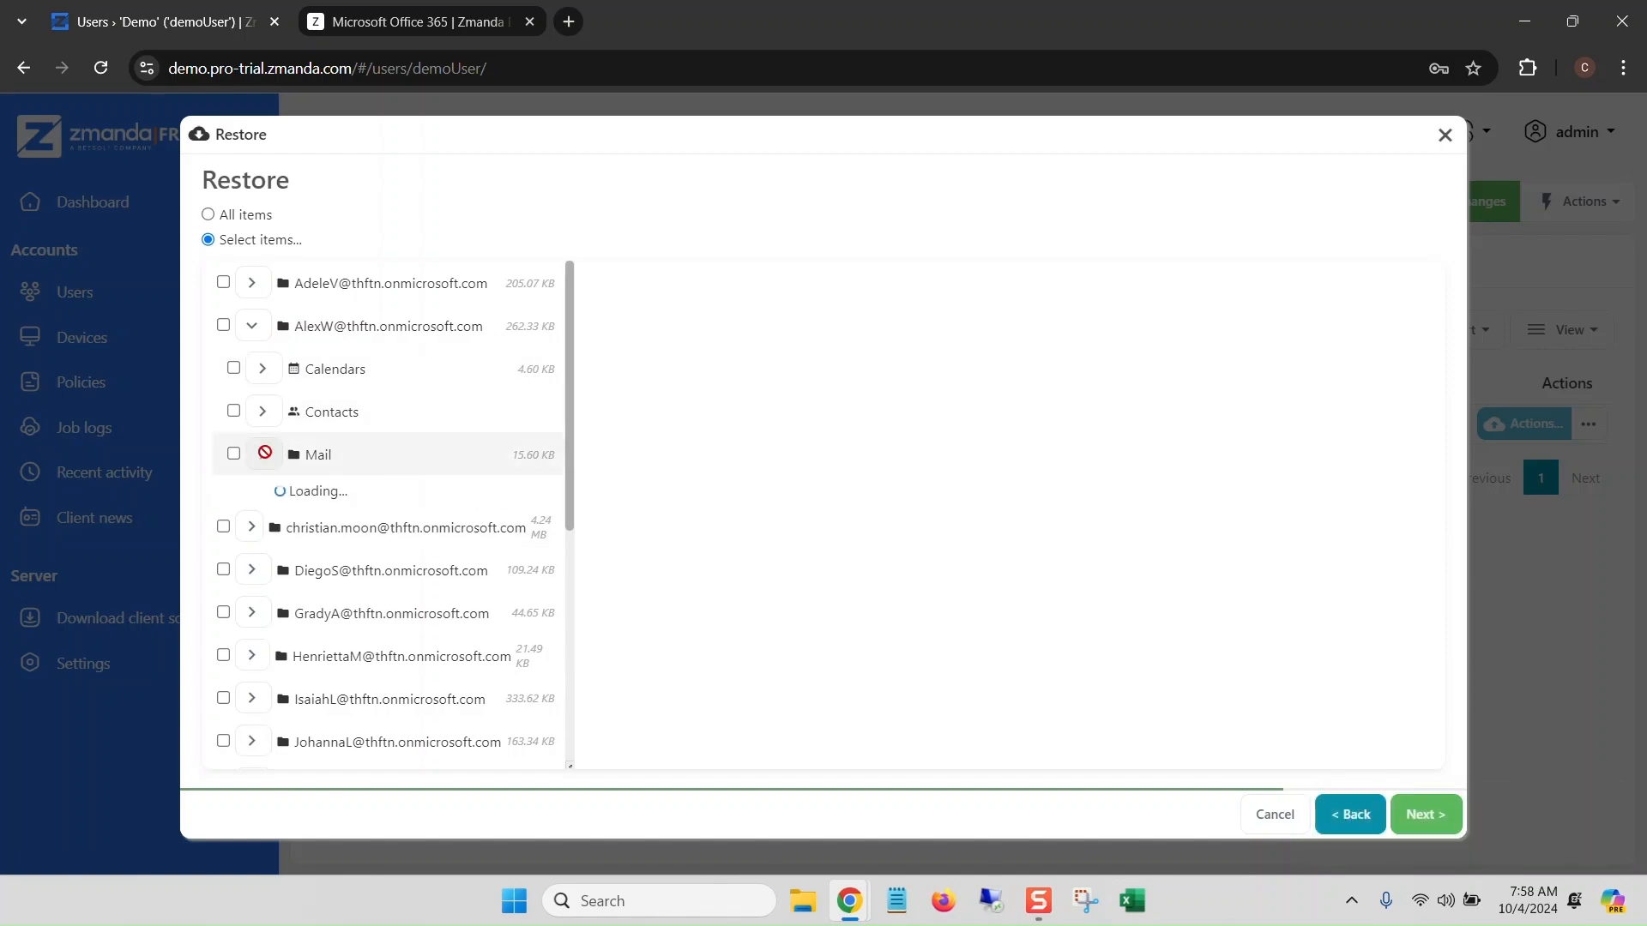
{"action": "scroll", "coordinate": [283, 498], "scroll_direction": "down", "scroll_amount": 2}
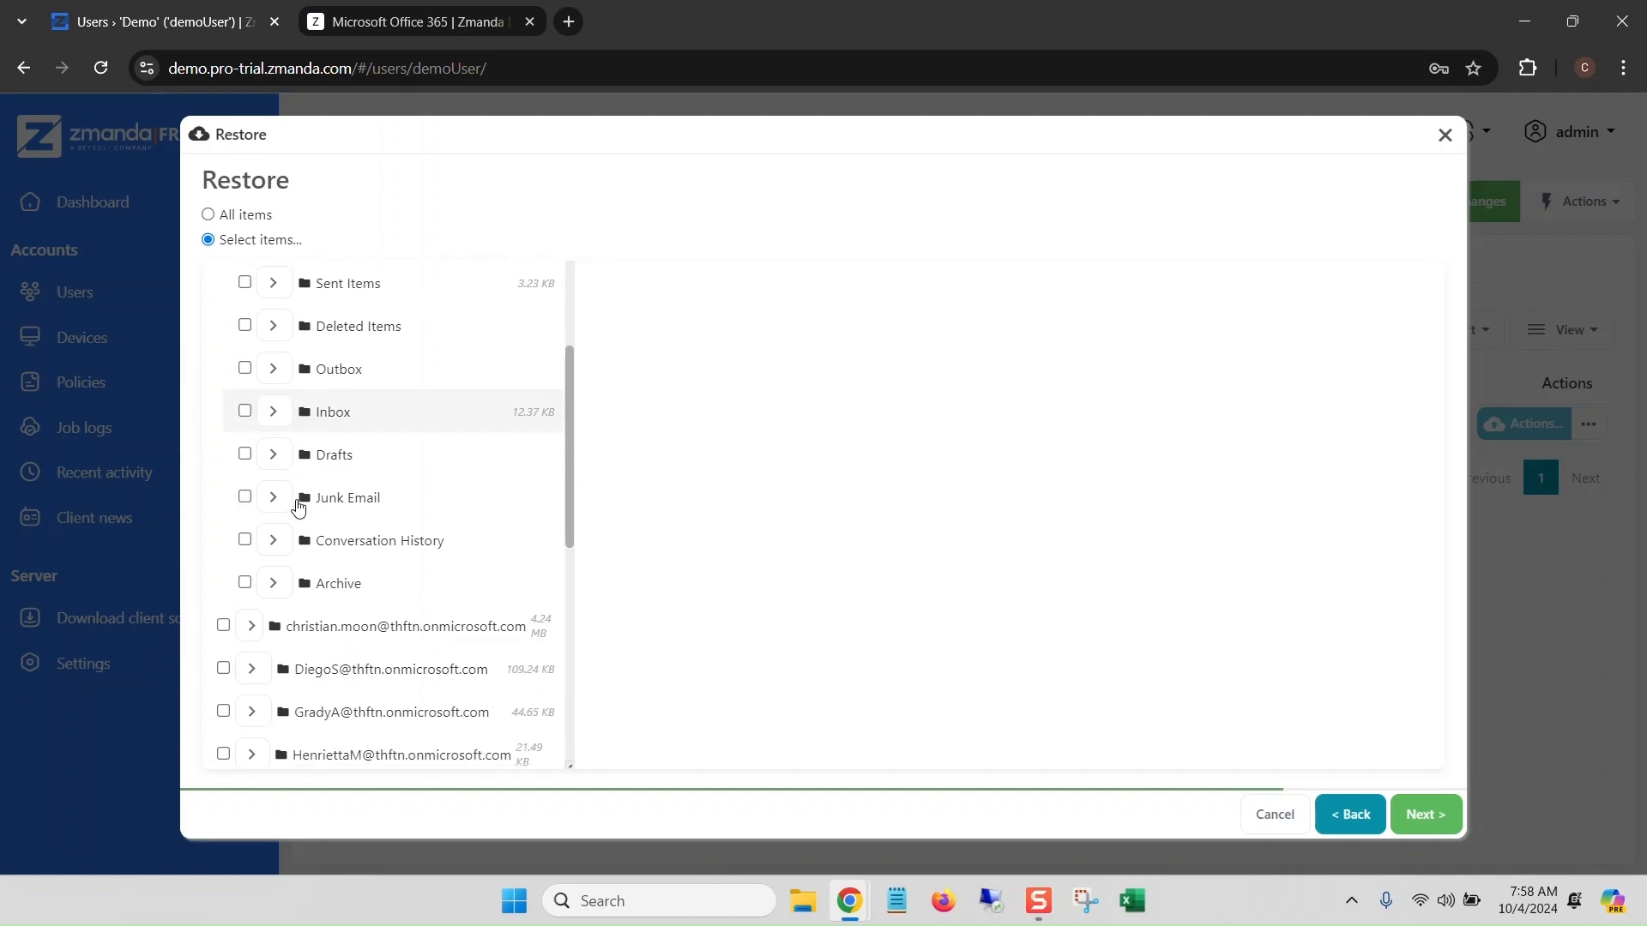
{"action": "scroll", "coordinate": [298, 506], "scroll_direction": "up", "scroll_amount": 1}
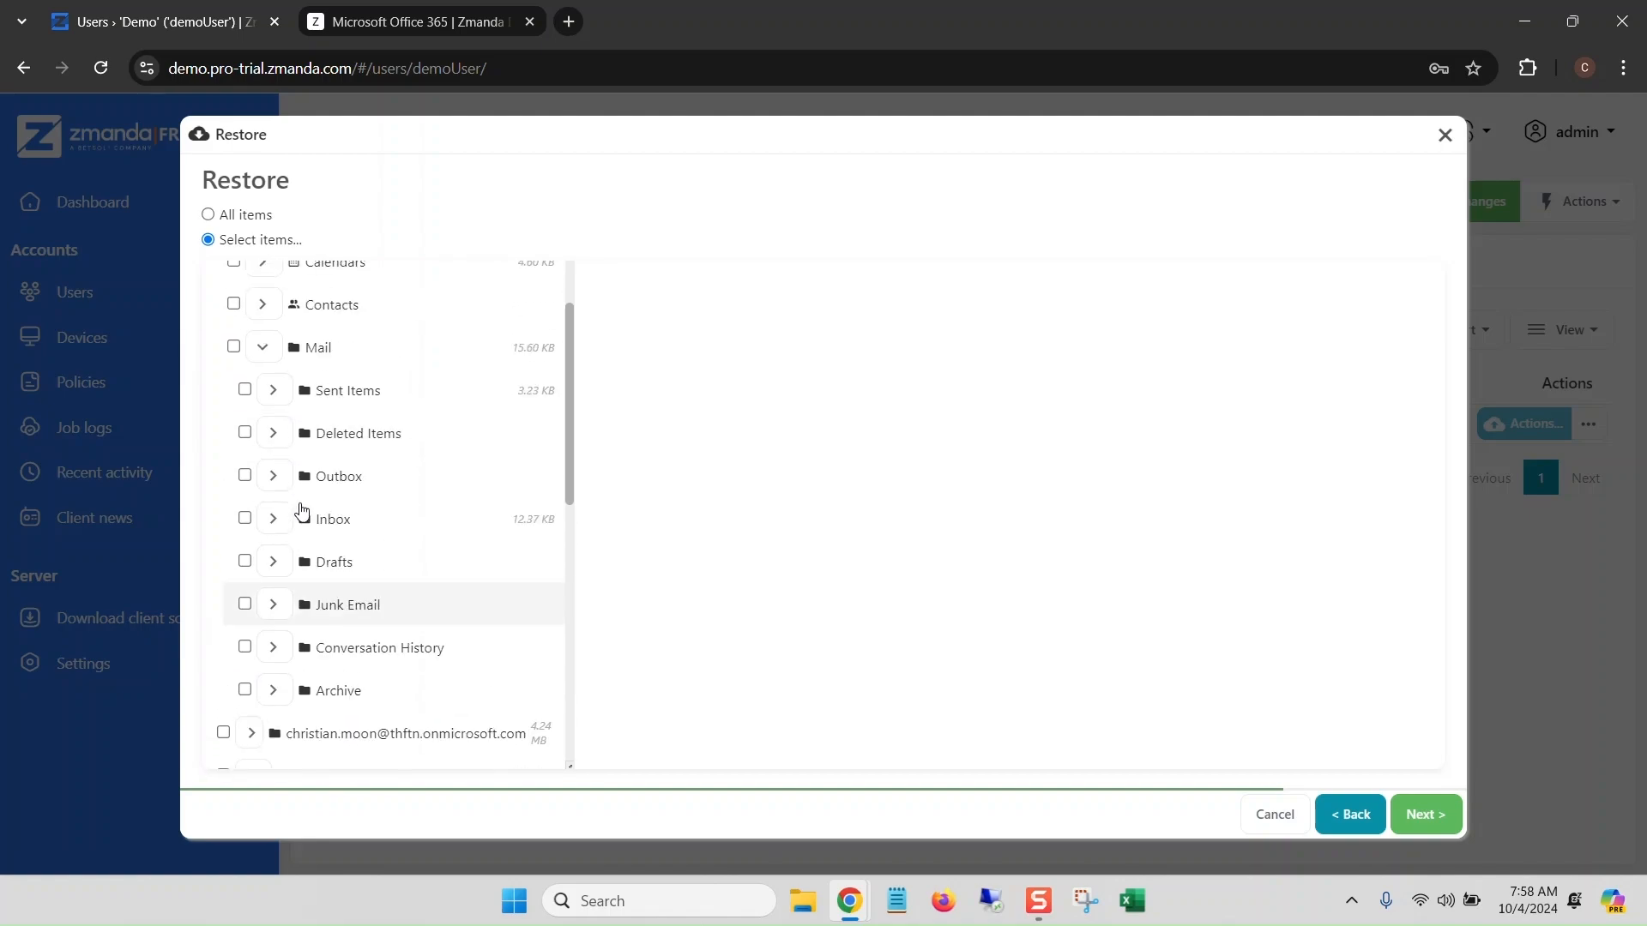
{"action": "left_click", "coordinate": [273, 391]}
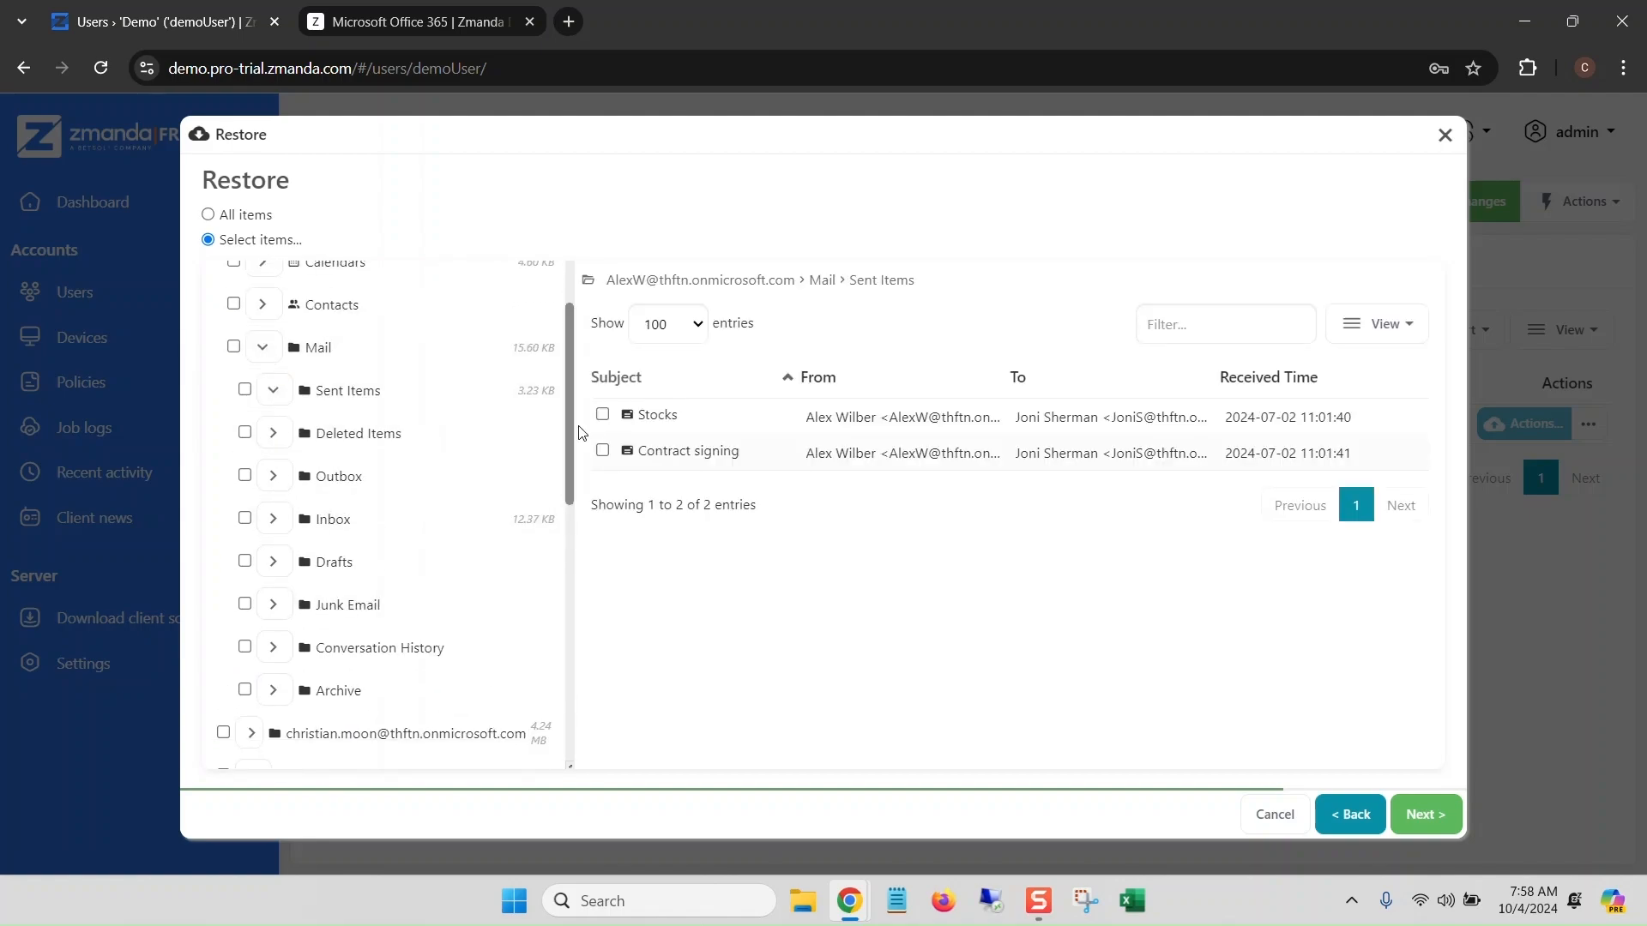
{"action": "left_click", "coordinate": [603, 414]}
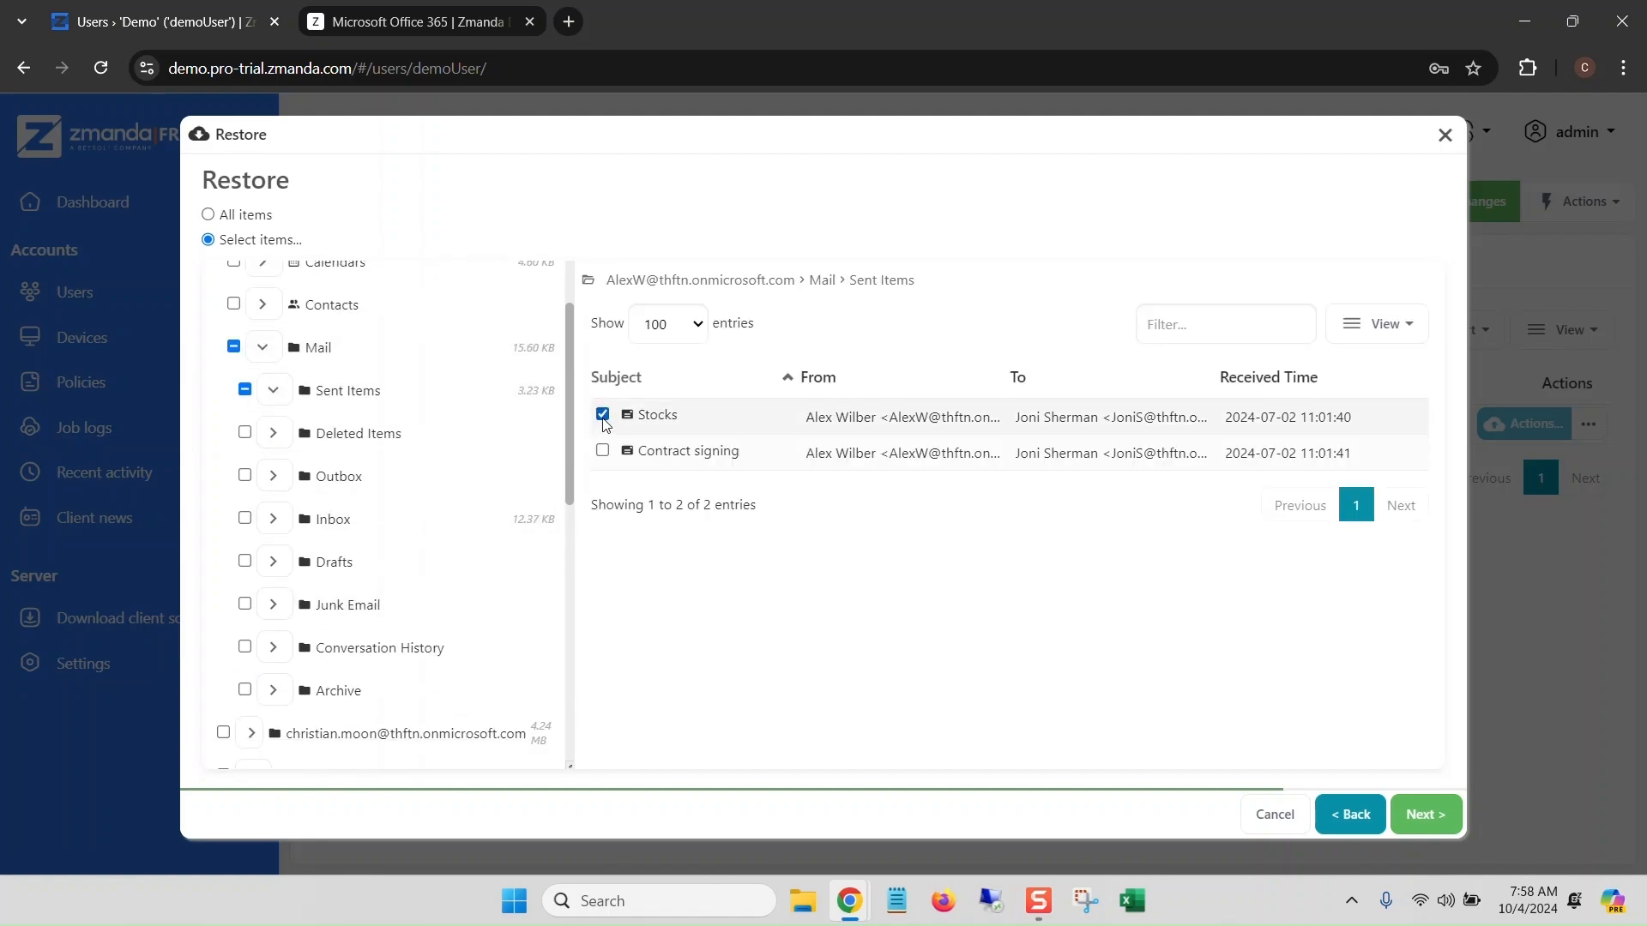
{"action": "left_click", "coordinate": [1417, 825]}
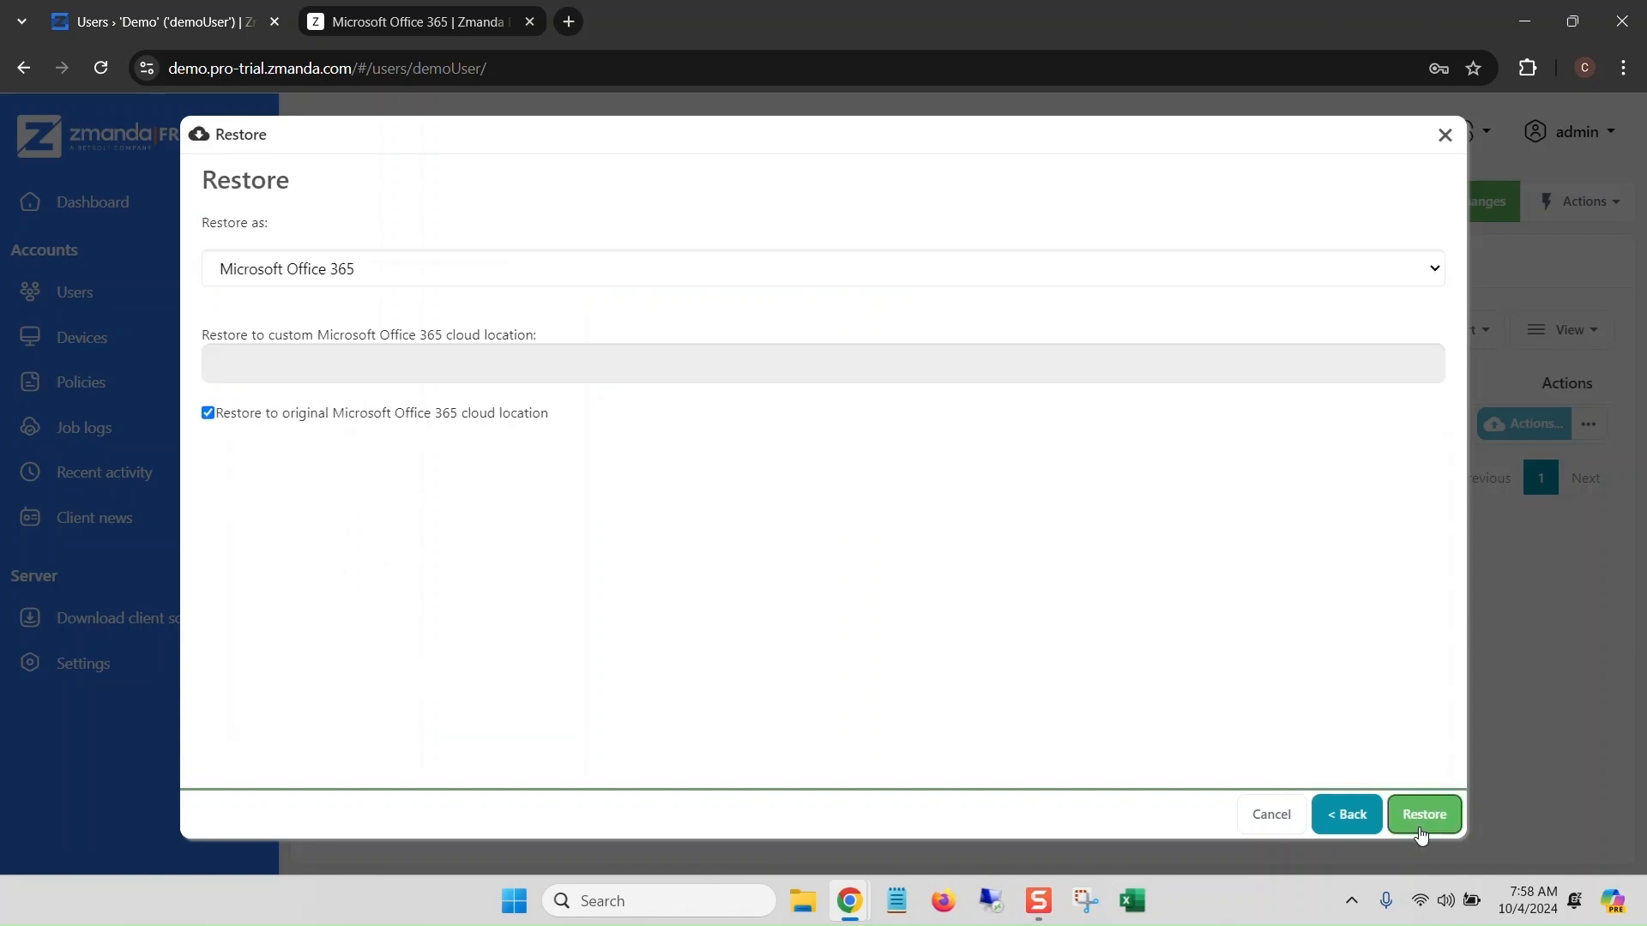
- Review the restore types, keep Microsoft Office 365 with the original cloud location, and launch the restore
{"action": "left_click", "coordinate": [416, 270]}
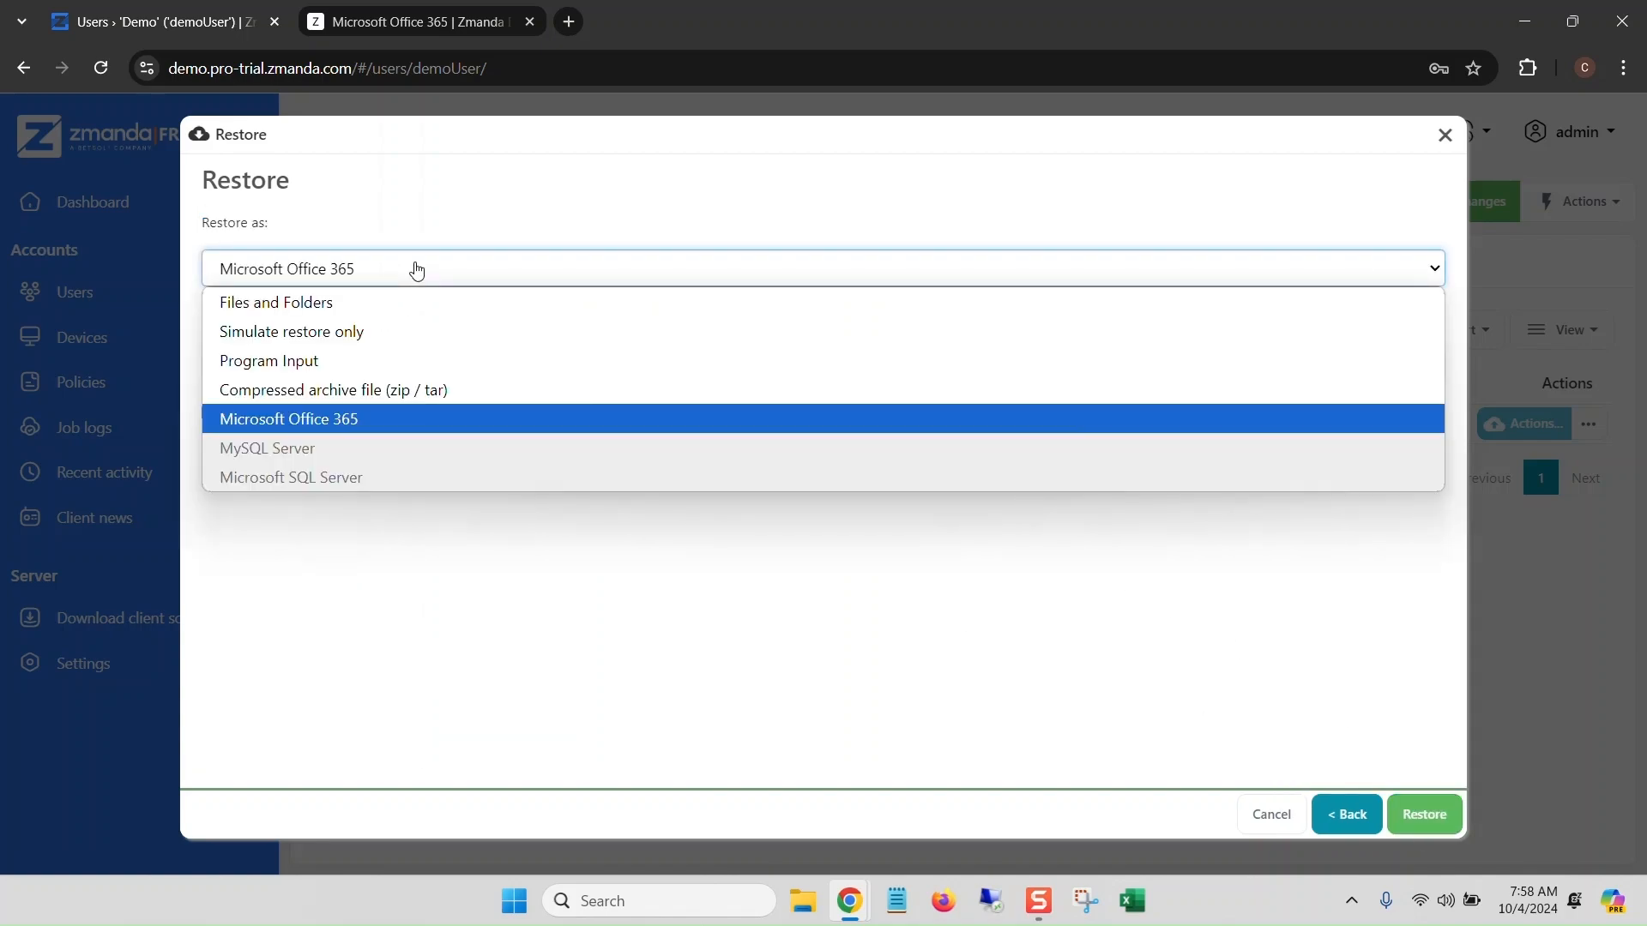
{"action": "left_click", "coordinate": [416, 270]}
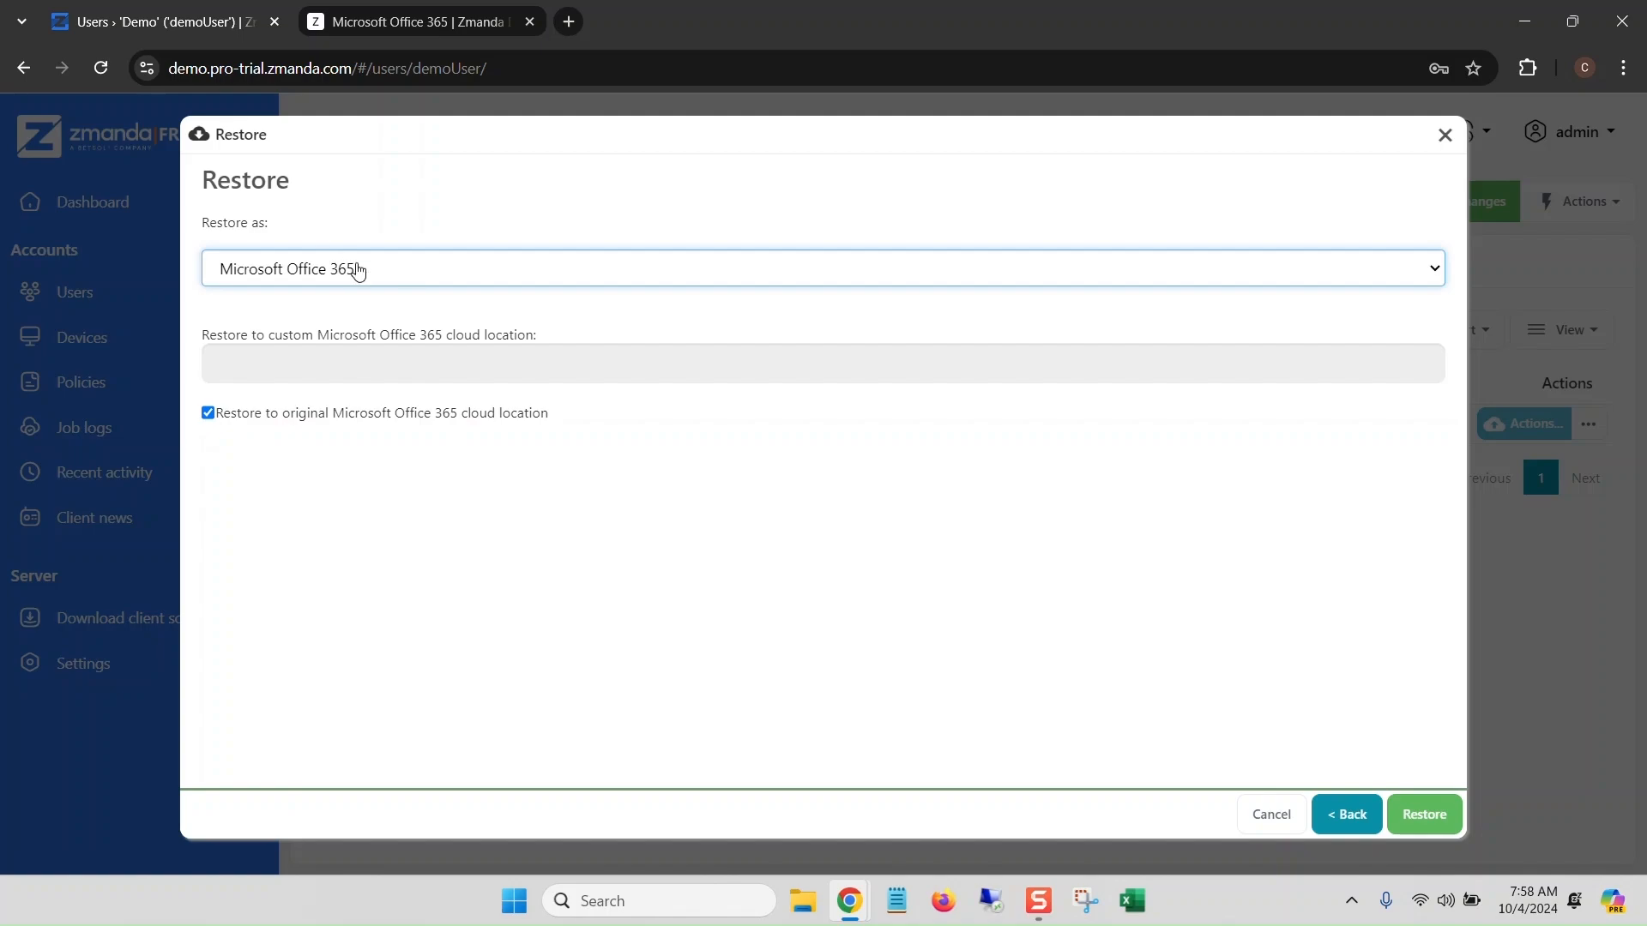
{"action": "left_click", "coordinate": [611, 283]}
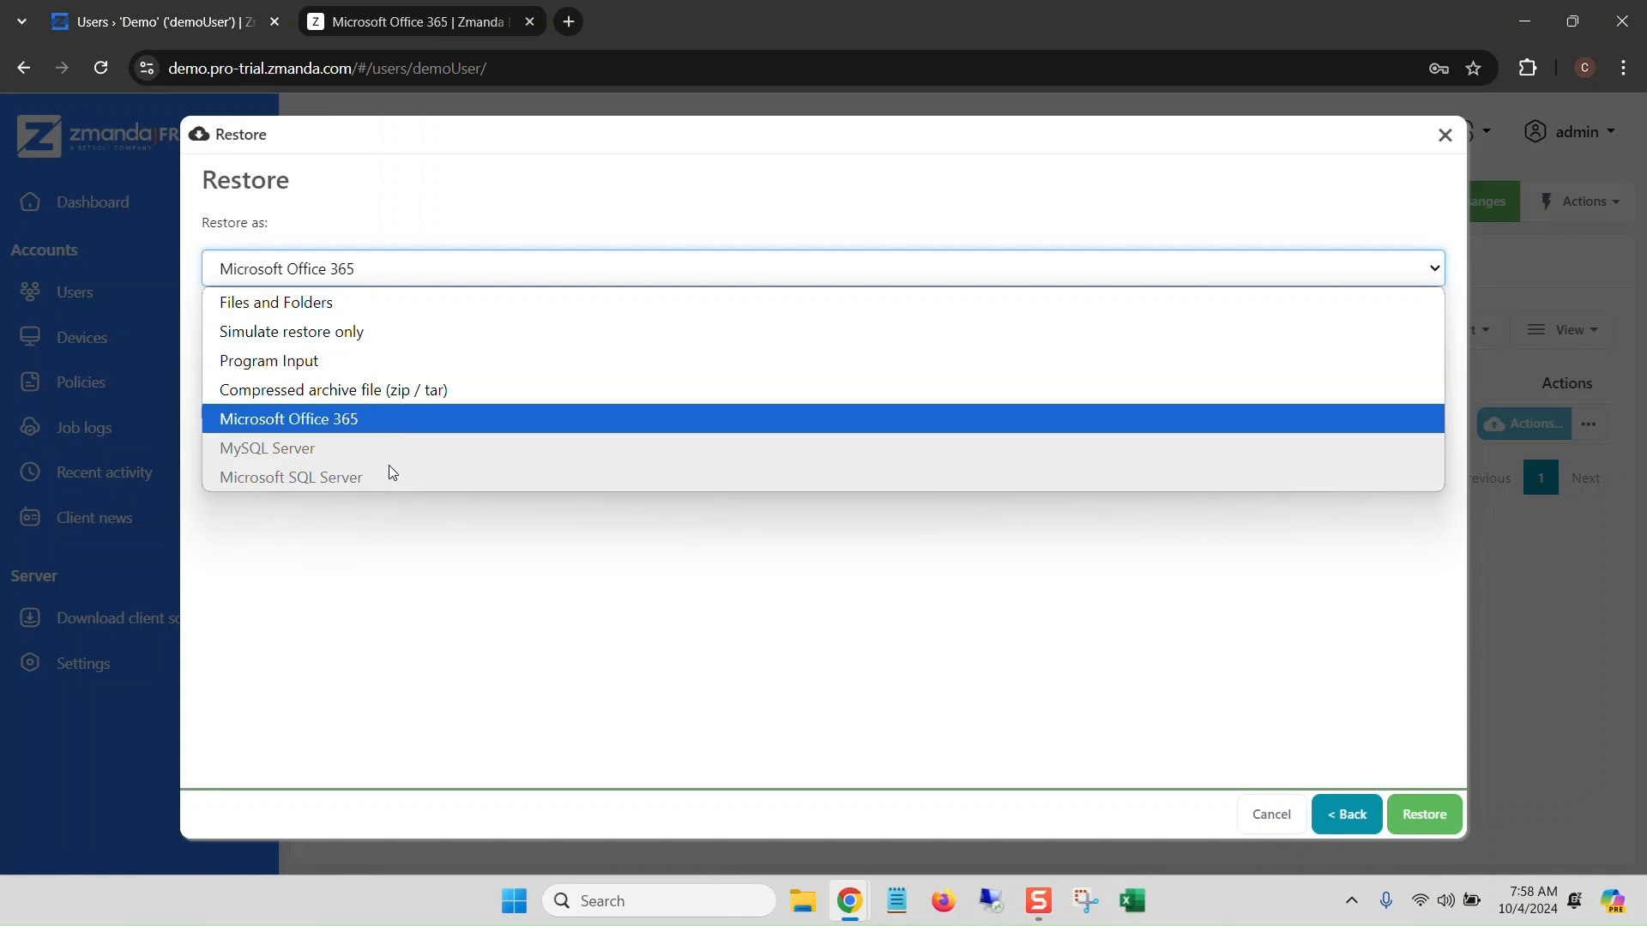
{"action": "left_click", "coordinate": [332, 426]}
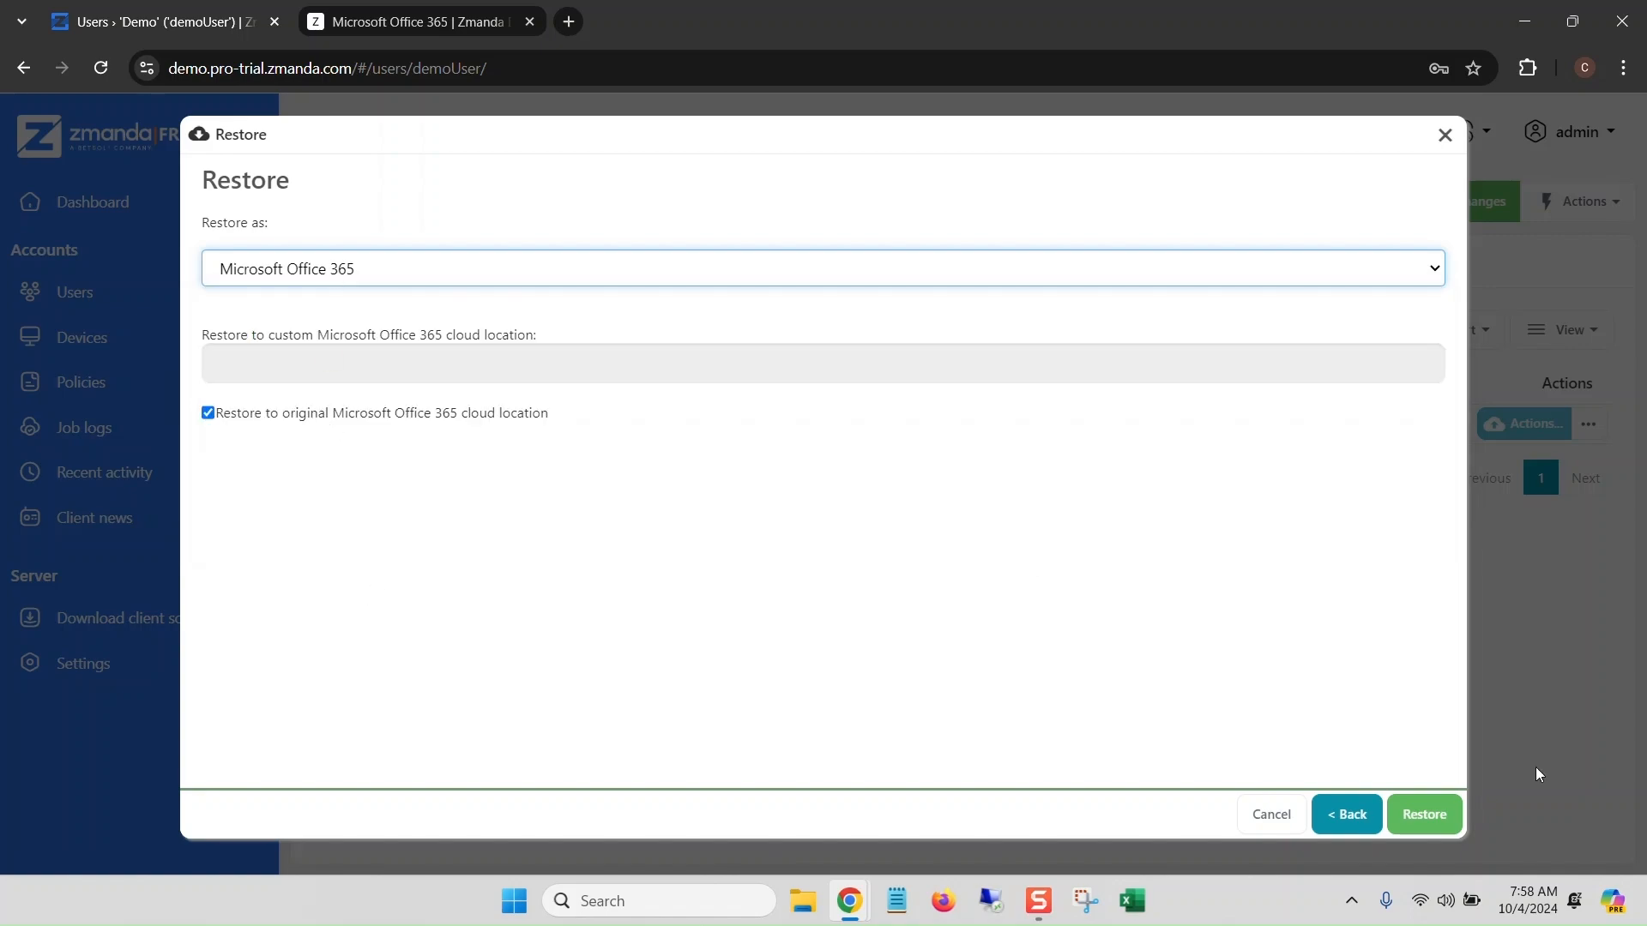
{"action": "left_click", "coordinate": [1415, 819]}
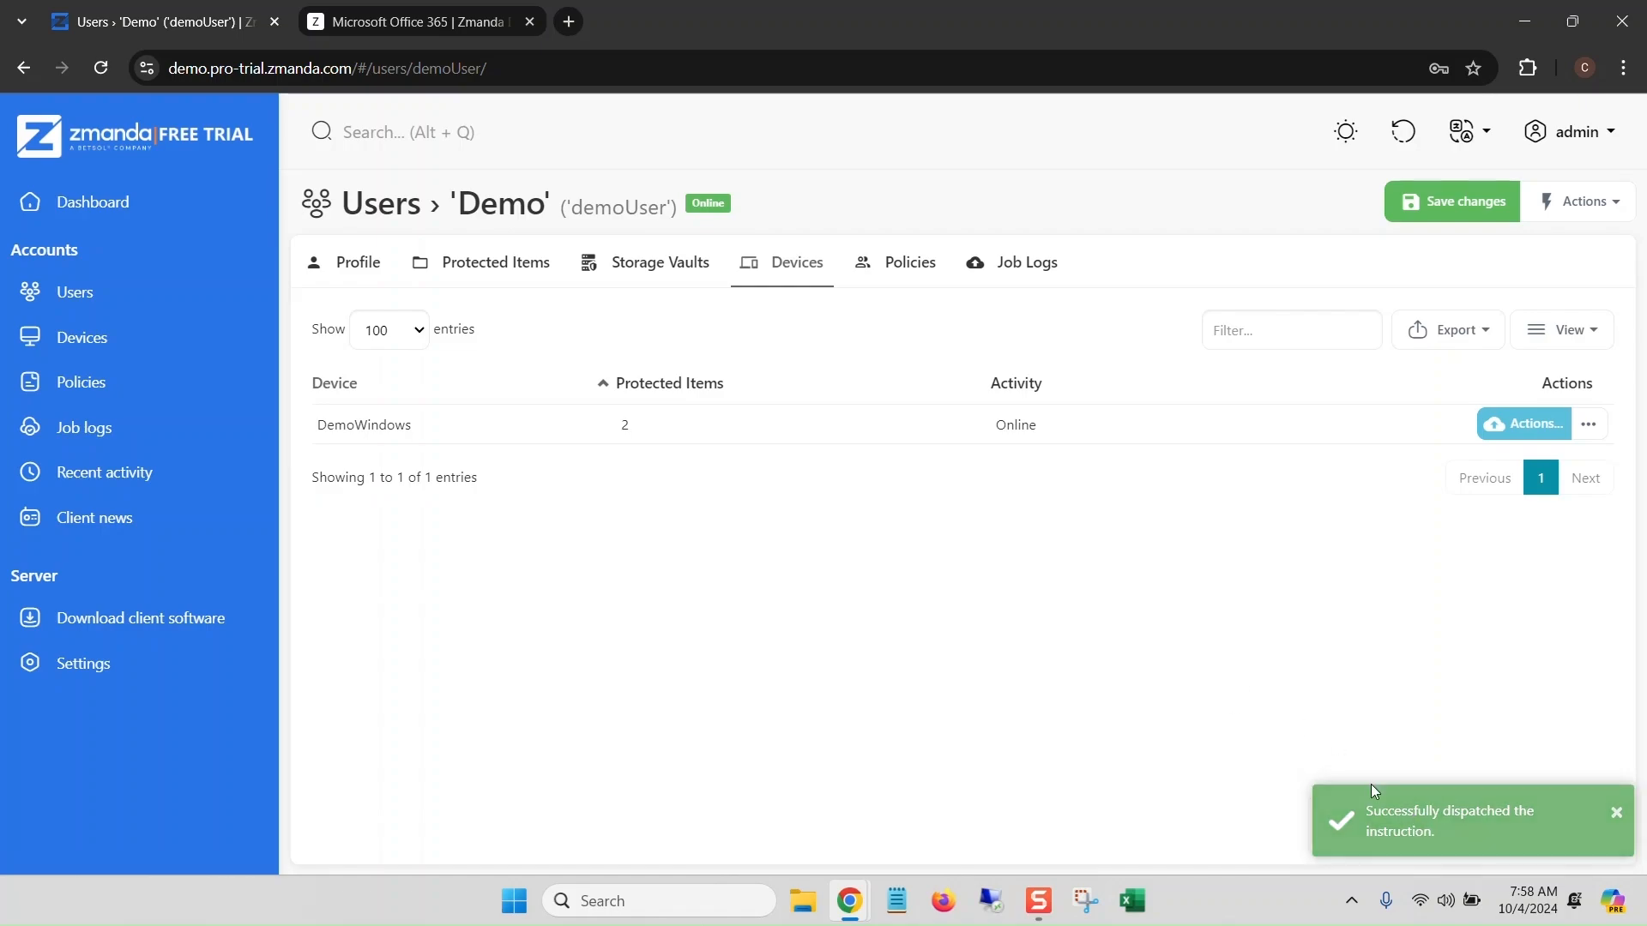
- Refresh the Demo user's job logs, open the running M365 Demo restore's report and examine its progress messages
{"action": "left_click", "coordinate": [1021, 268]}
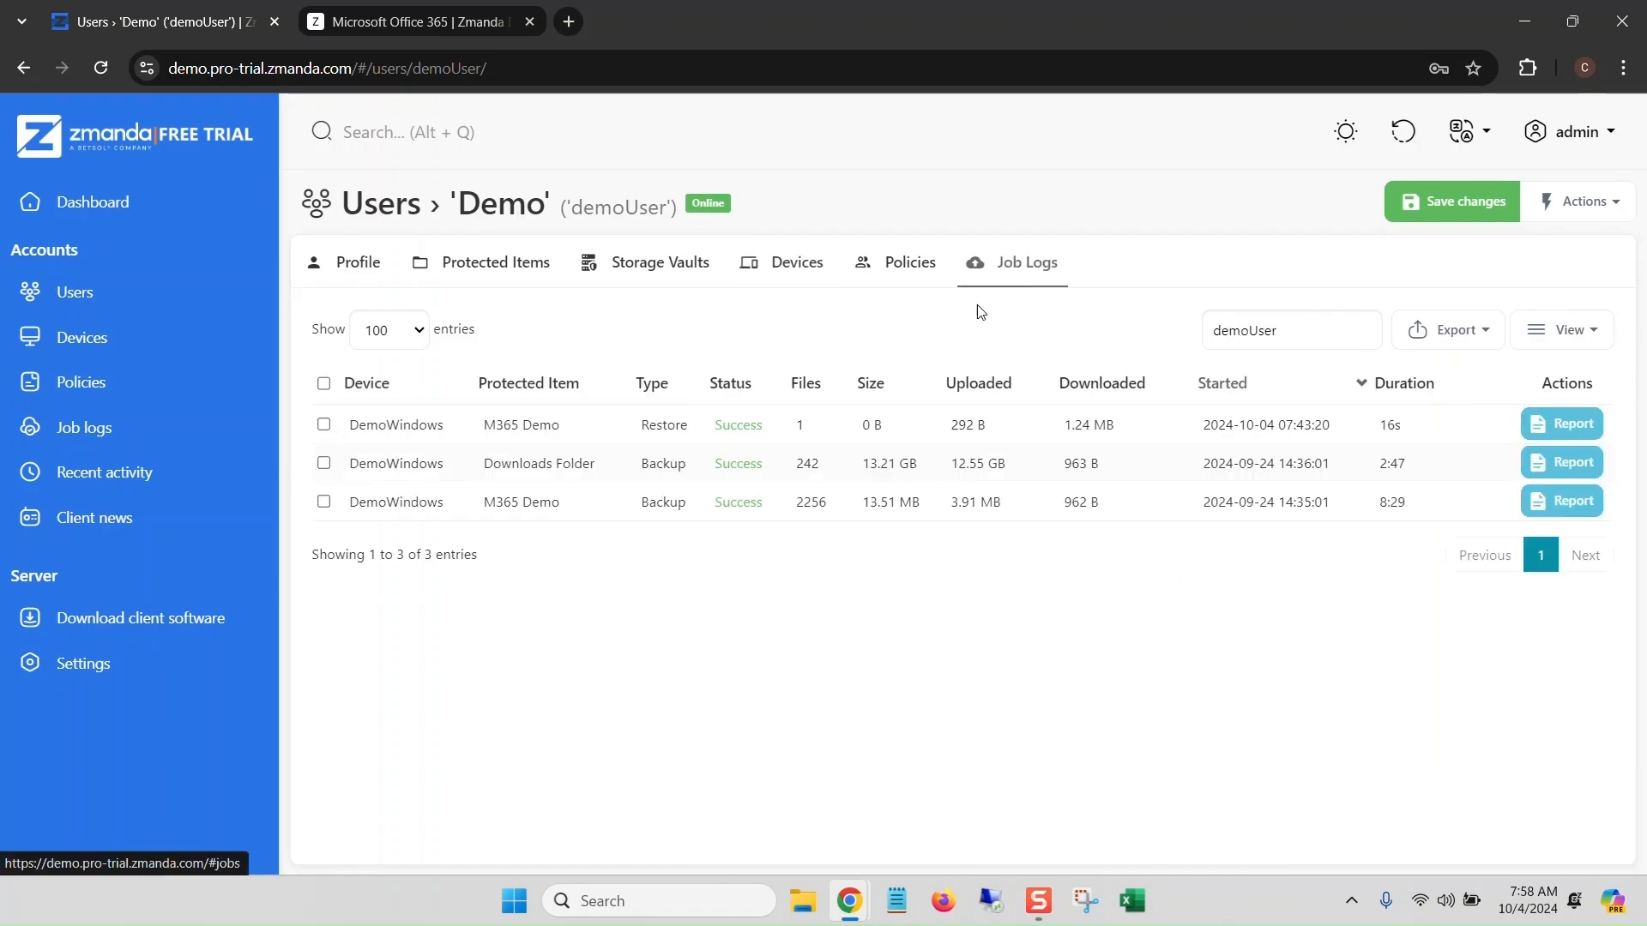
{"action": "left_click", "coordinate": [1403, 131]}
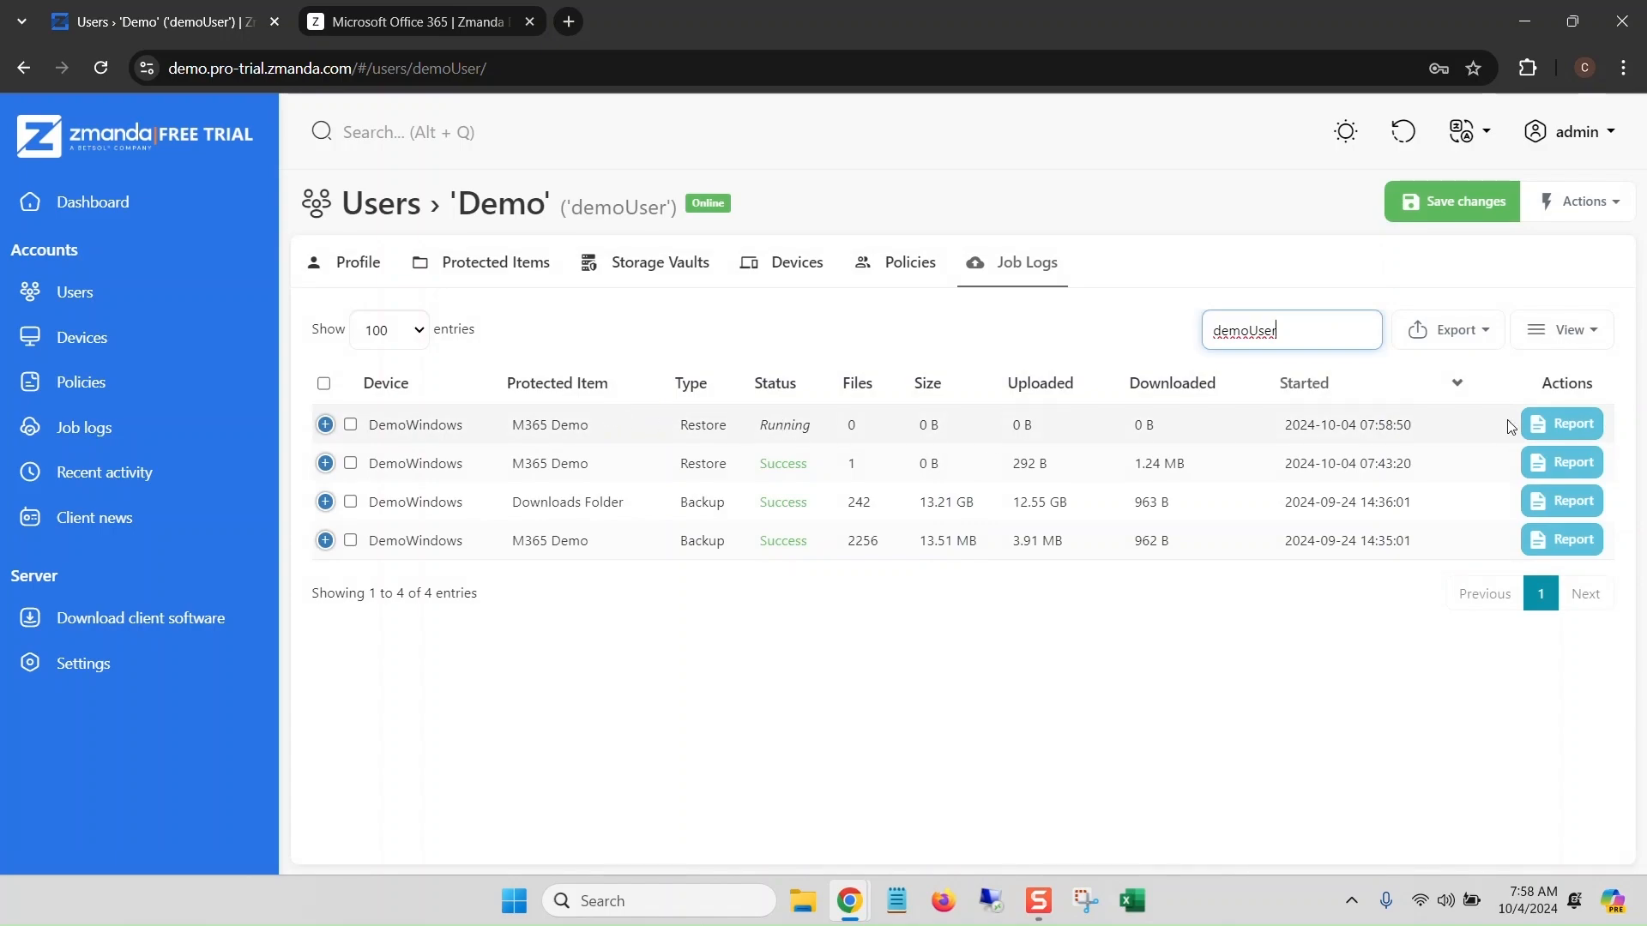
{"action": "left_click", "coordinate": [1555, 422]}
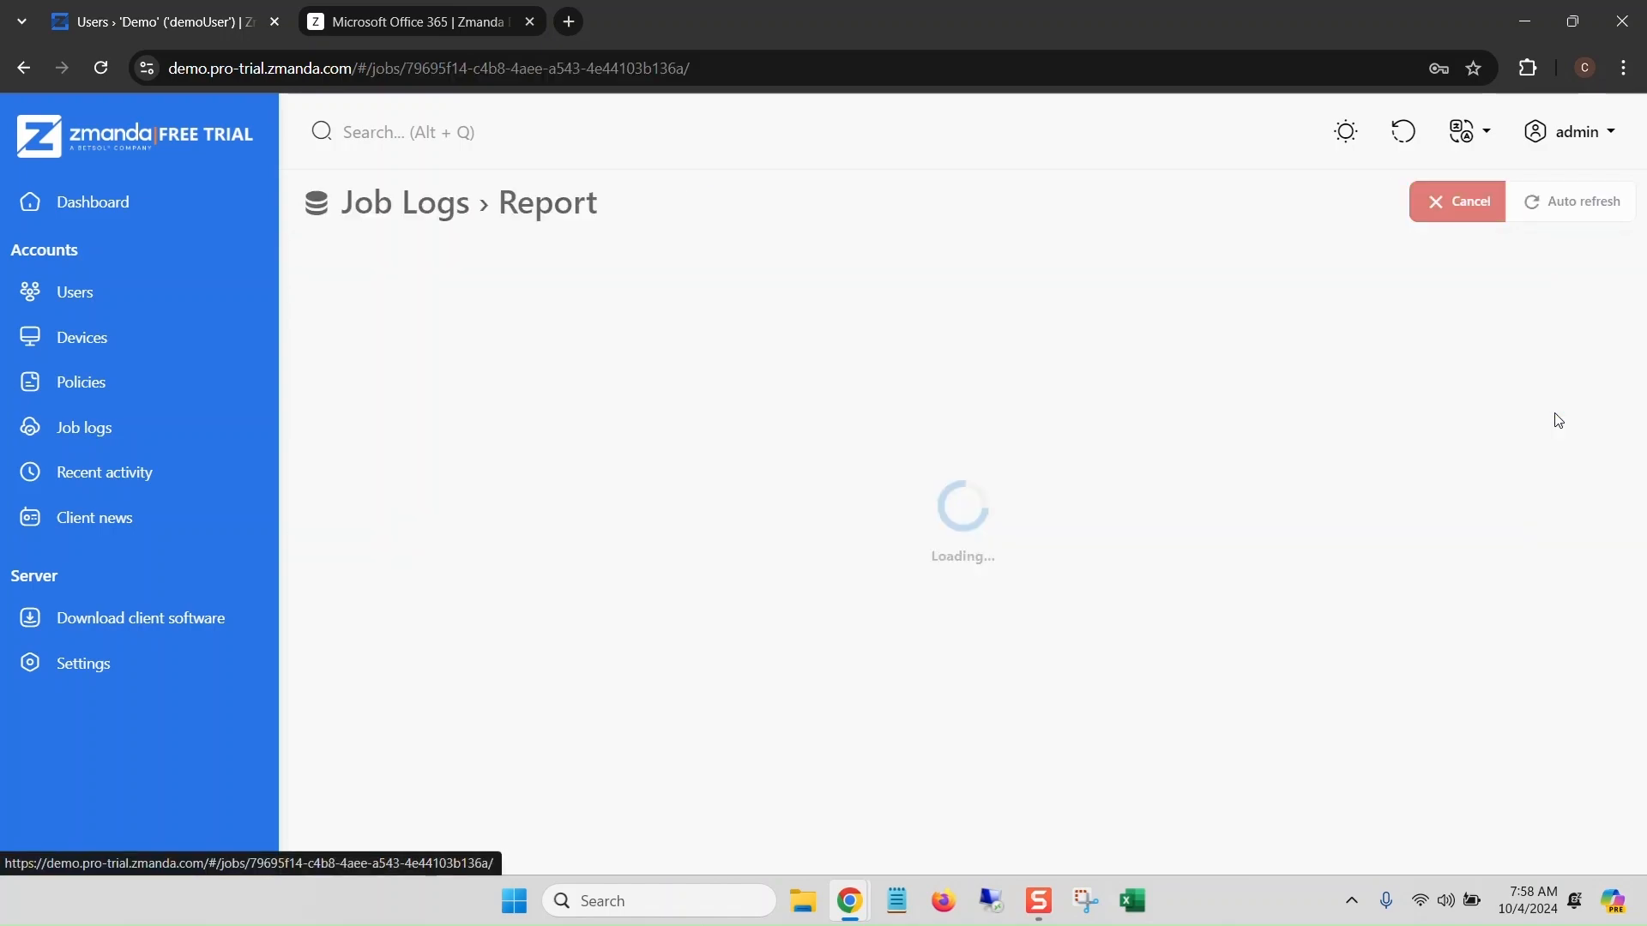
{"action": "left_click", "coordinate": [1403, 131]}
{"action": "scroll", "coordinate": [1040, 500], "scroll_direction": "down", "scroll_amount": 2}
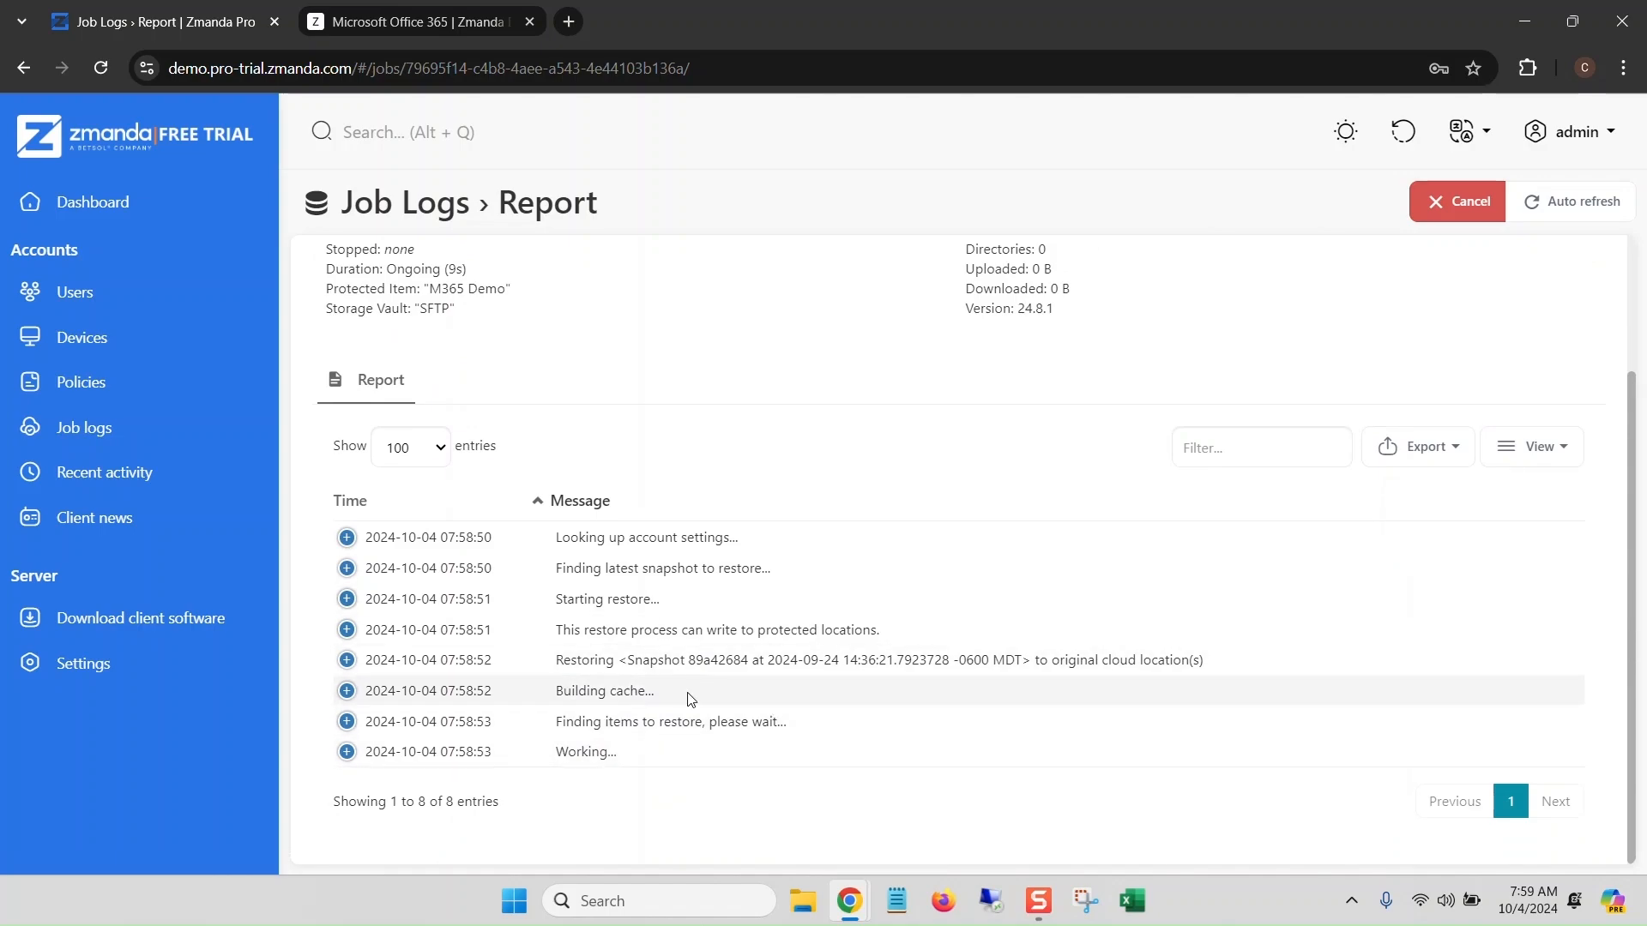
{"action": "scroll", "coordinate": [766, 690], "scroll_direction": "up", "scroll_amount": 2}
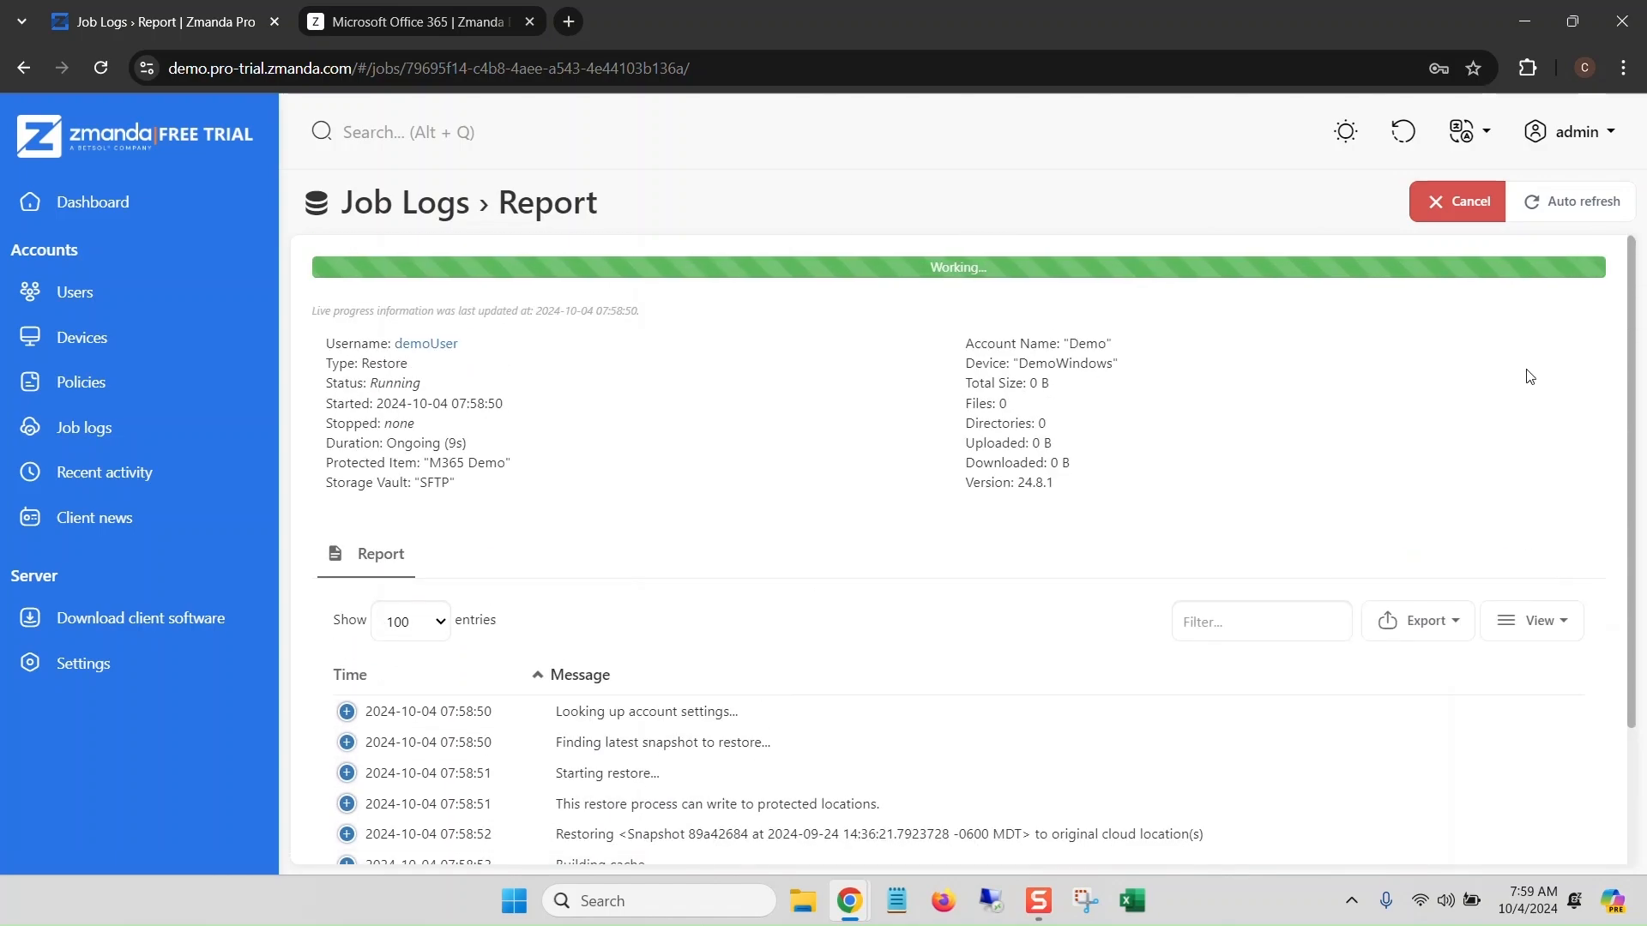